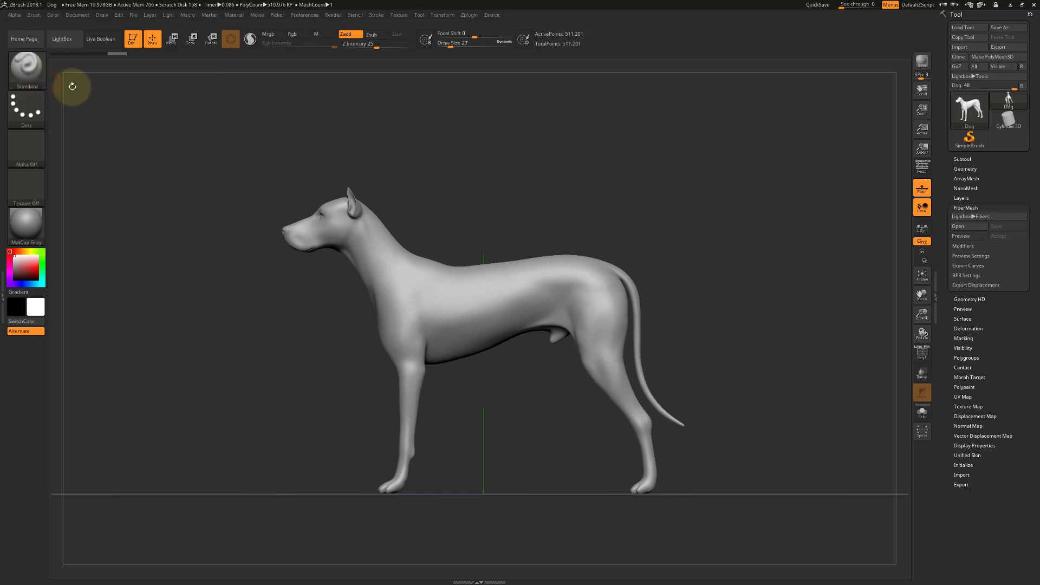
# - Choose MaskLasso as the masking brush
pyautogui.press('ctrl')
pyautogui.click(26, 68)
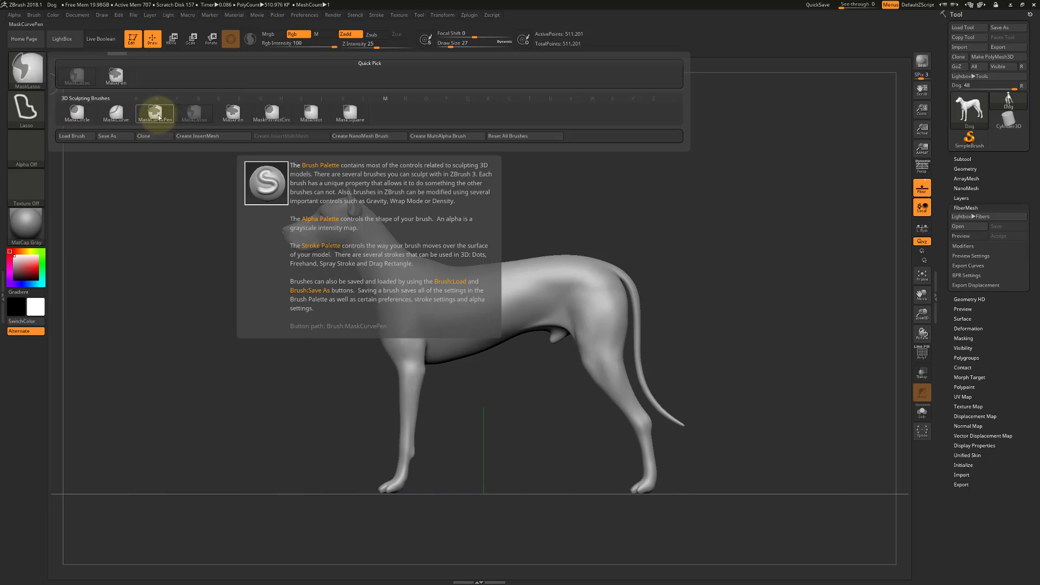
pyautogui.click(76, 113)
pyautogui.press('ctrl')
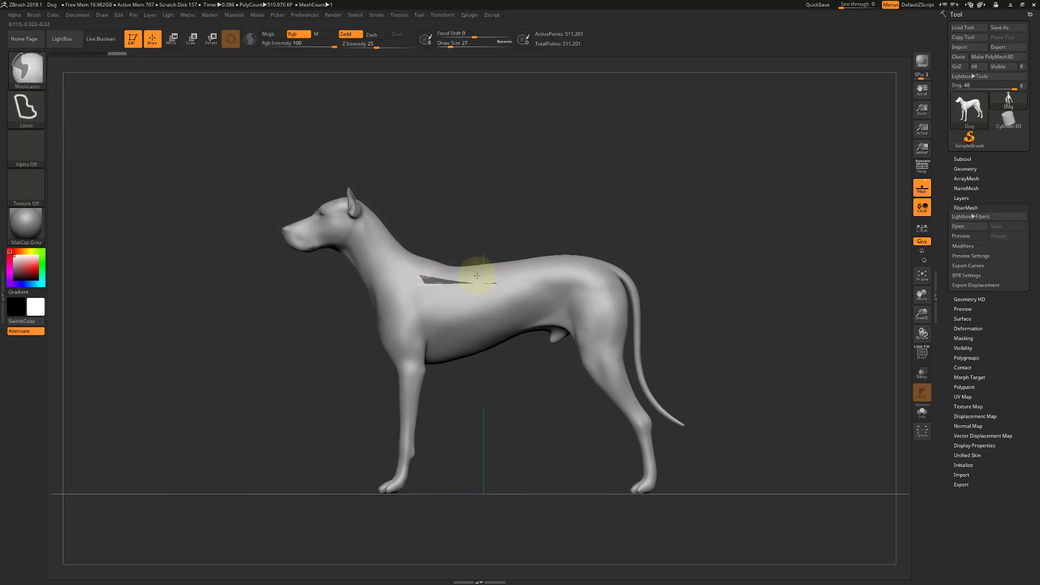
pyautogui.keyDown('ctrl'); pyautogui.moveTo(501, 289); pyautogui.dragTo(521, 274); pyautogui.keyUp('ctrl')
pyautogui.hotkey('ctrl', 'z')
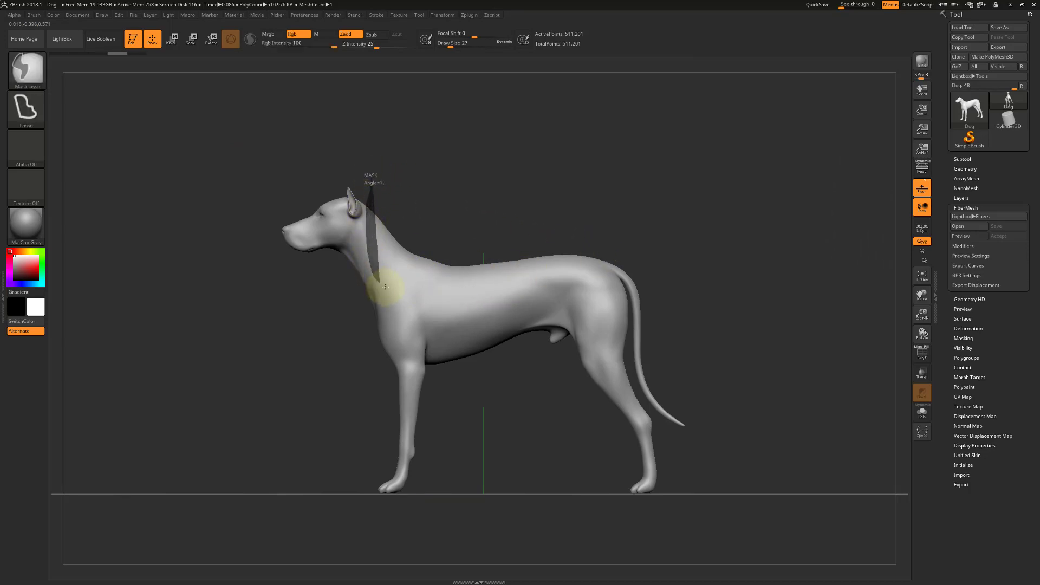
# - Lasso a mask over the back of the dog's neck and along its upper back up to the tail base
pyautogui.moveTo(385, 287)
pyautogui.keyDown('ctrl'); pyautogui.mouseDown()
pyautogui.moveTo(465, 304)
pyautogui.moveTo(601, 266)
pyautogui.moveTo(620, 199)
pyautogui.moveTo(385, 169)
pyautogui.mouseUp(); pyautogui.keyUp('ctrl')
pyautogui.moveTo(743, 172)
pyautogui.mouseDown()
pyautogui.moveTo(704, 213)
pyautogui.moveTo(649, 224)
pyautogui.moveTo(738, 209)
pyautogui.moveTo(717, 179)
pyautogui.moveTo(752, 191)
pyautogui.moveTo(734, 190)
pyautogui.mouseUp()
pyautogui.press('f')
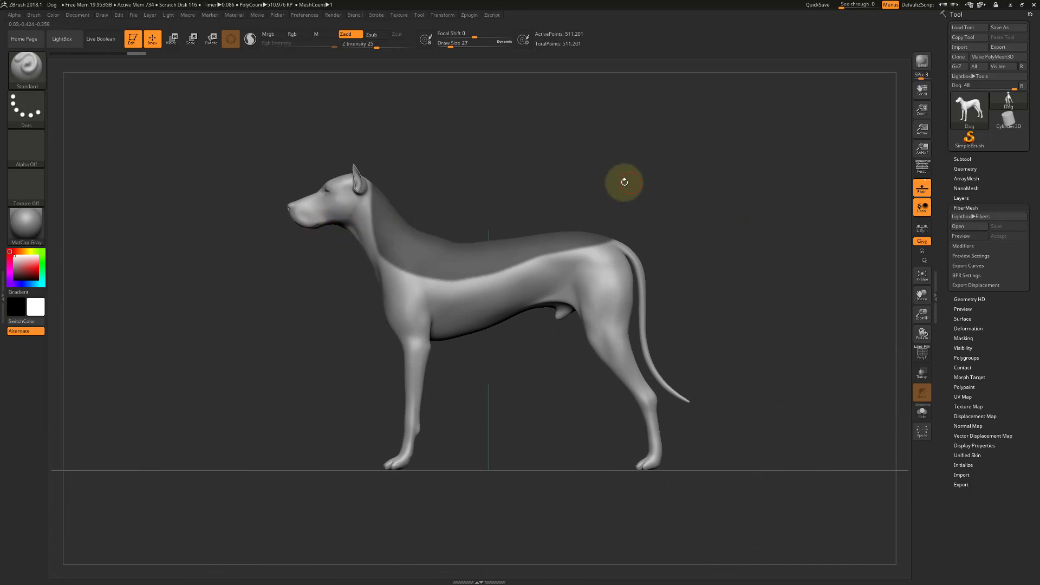
pyautogui.keyDown('alt'); pyautogui.moveTo(624, 182); pyautogui.dragTo(633, 190); pyautogui.keyUp('alt')
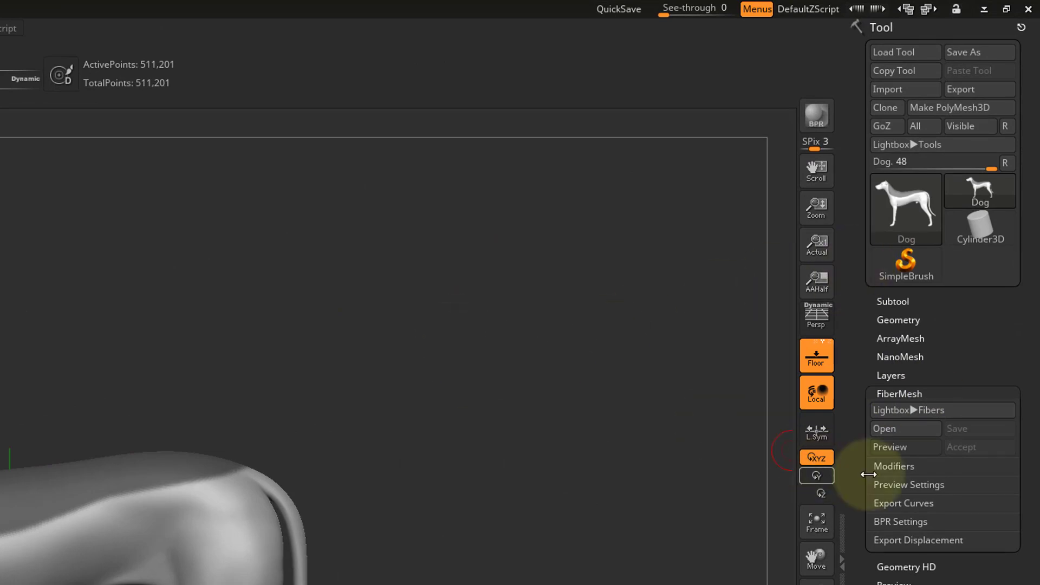
# - Generate a FiberMesh preview on the masked area and examine the shape of the individual fibers up close
pyautogui.click(908, 448)
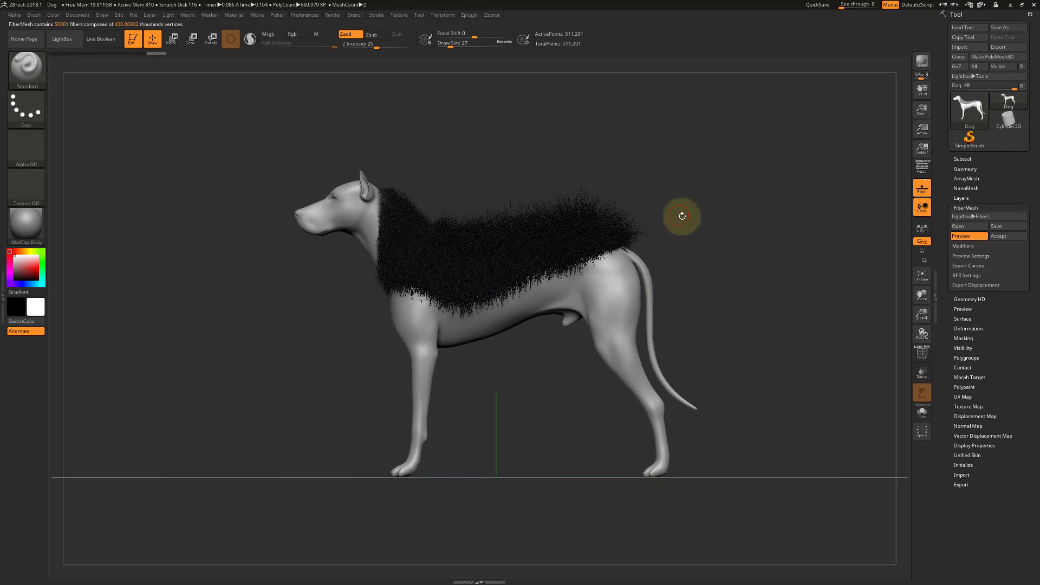
pyautogui.moveTo(682, 216); pyautogui.dragTo(712, 306)
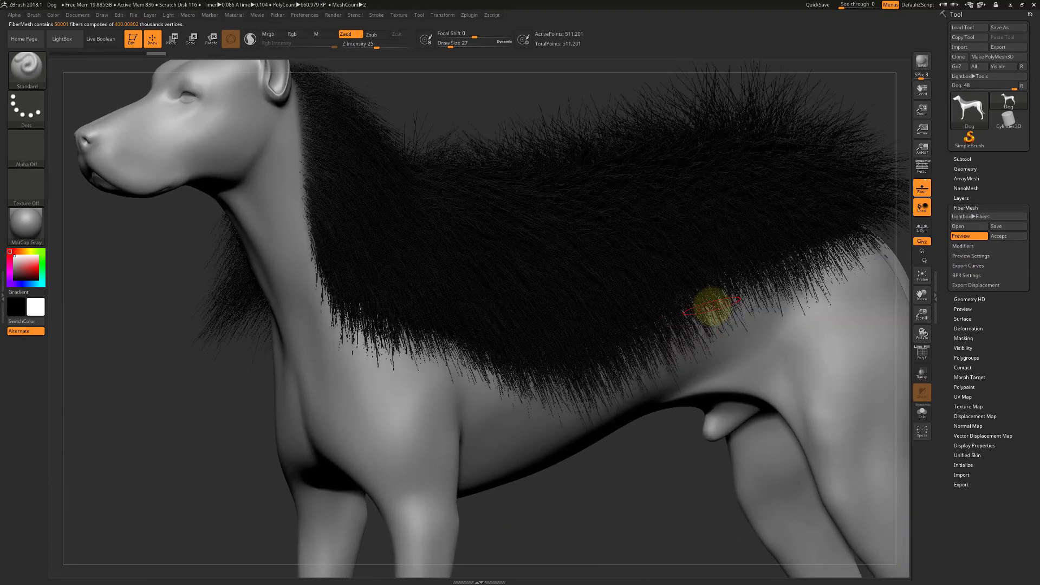
pyautogui.moveTo(660, 489); pyautogui.dragTo(645, 497)
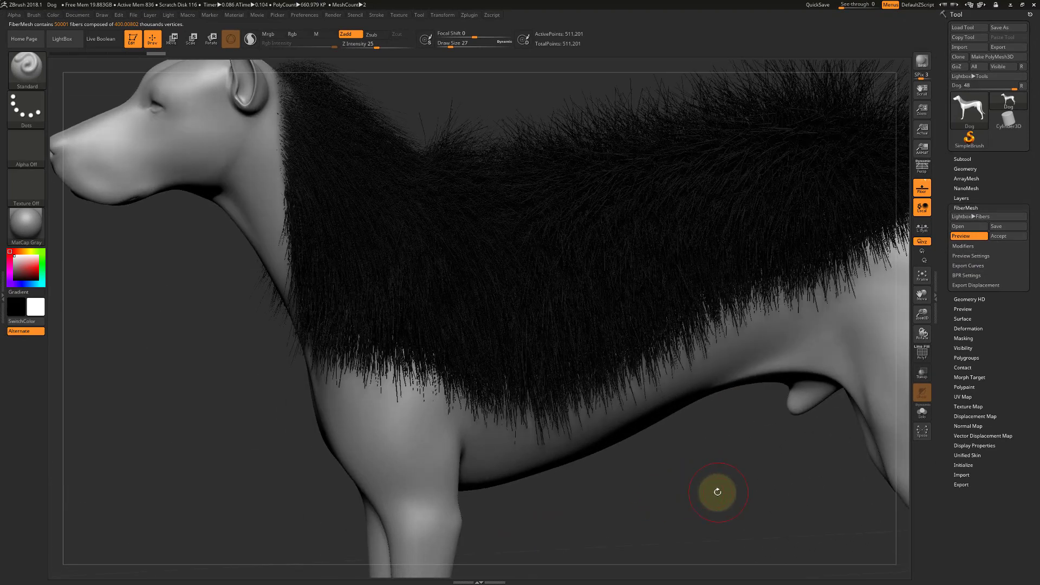
pyautogui.keyDown('alt'); pyautogui.moveTo(717, 489); pyautogui.dragTo(724, 473); pyautogui.keyUp('alt')
pyautogui.keyDown('alt'); pyautogui.moveTo(713, 508); pyautogui.dragTo(845, 275); pyautogui.keyUp('alt')
pyautogui.moveTo(823, 232); pyautogui.dragTo(810, 232)
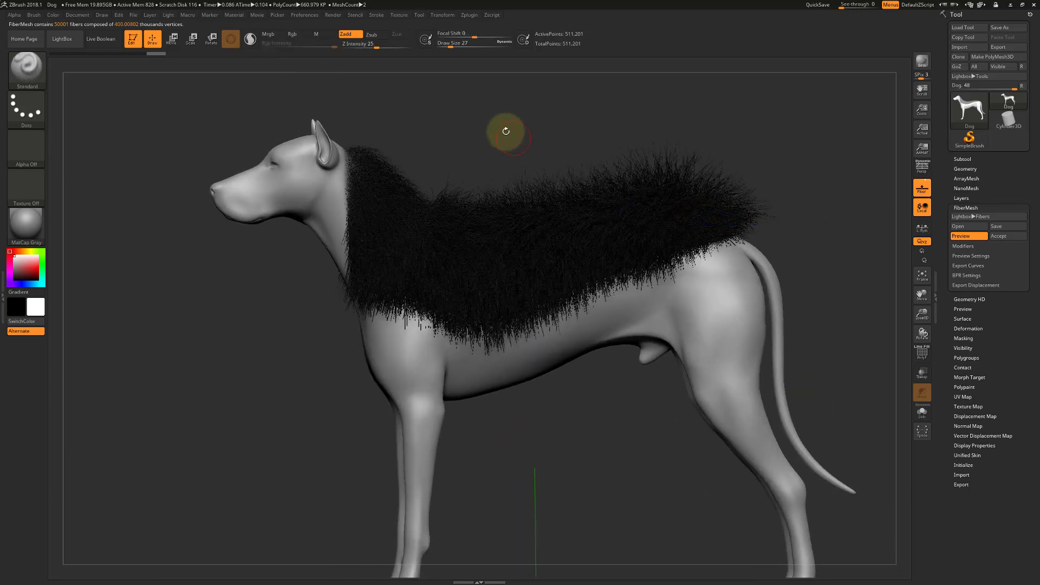
pyautogui.keyDown('alt'); pyautogui.moveTo(498, 126); pyautogui.dragTo(603, 344); pyautogui.keyUp('alt')
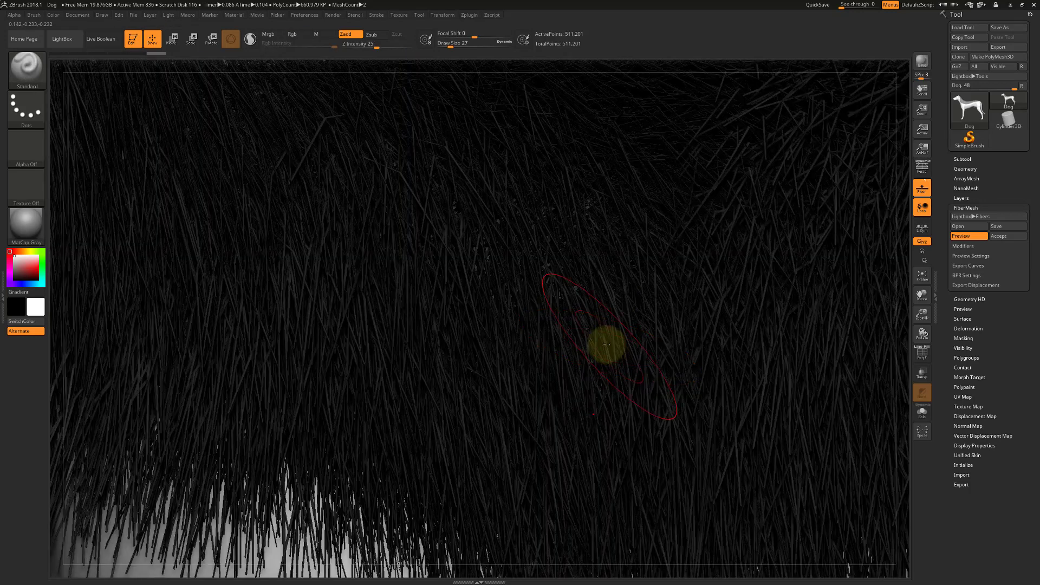
pyautogui.keyDown('alt'); pyautogui.moveTo(542, 372); pyautogui.dragTo(617, 427); pyautogui.keyUp('alt')
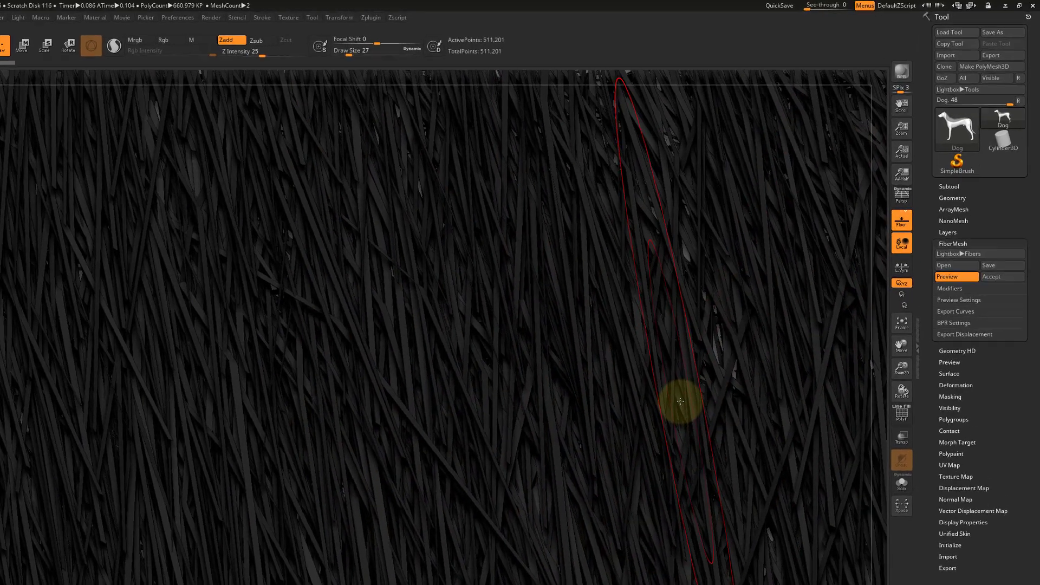
# - Open the FiberMesh modifiers and lower MaxFibers to about 5.3
pyautogui.press('f')
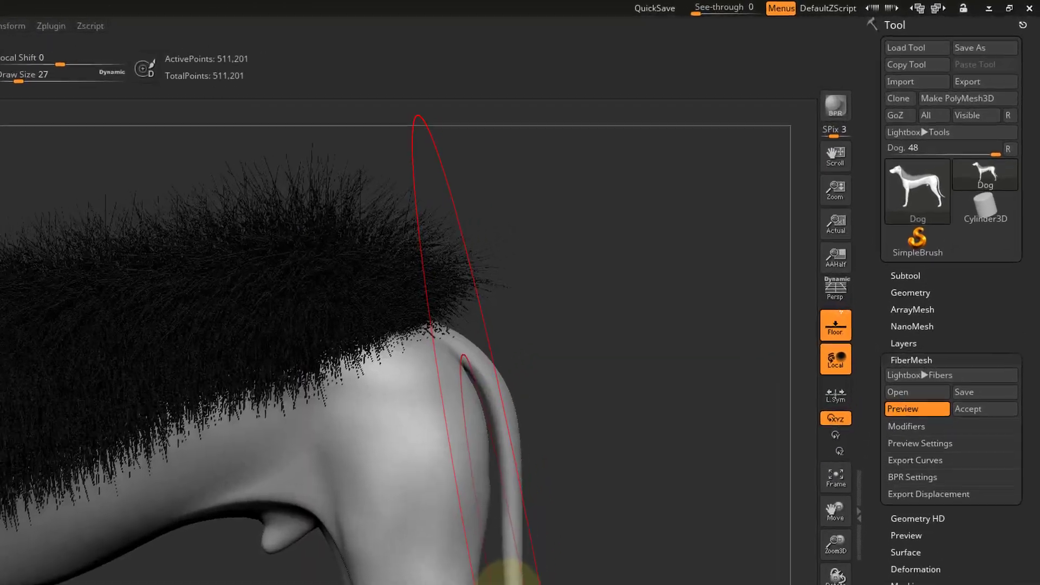
pyautogui.moveTo(543, 228)
pyautogui.mouseDown()
pyautogui.moveTo(606, 376)
pyautogui.moveTo(567, 422)
pyautogui.mouseUp()
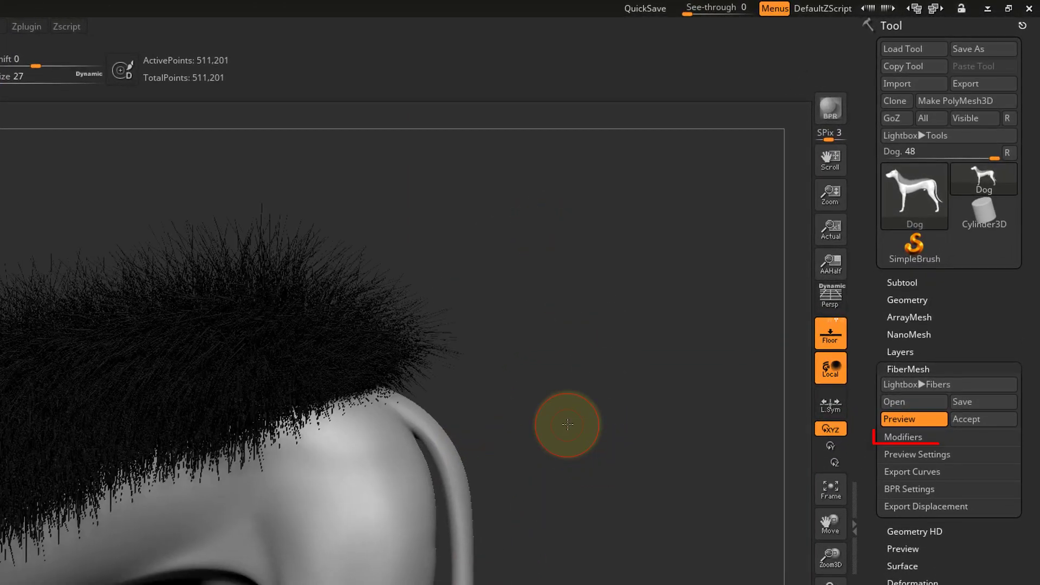
pyautogui.click(909, 444)
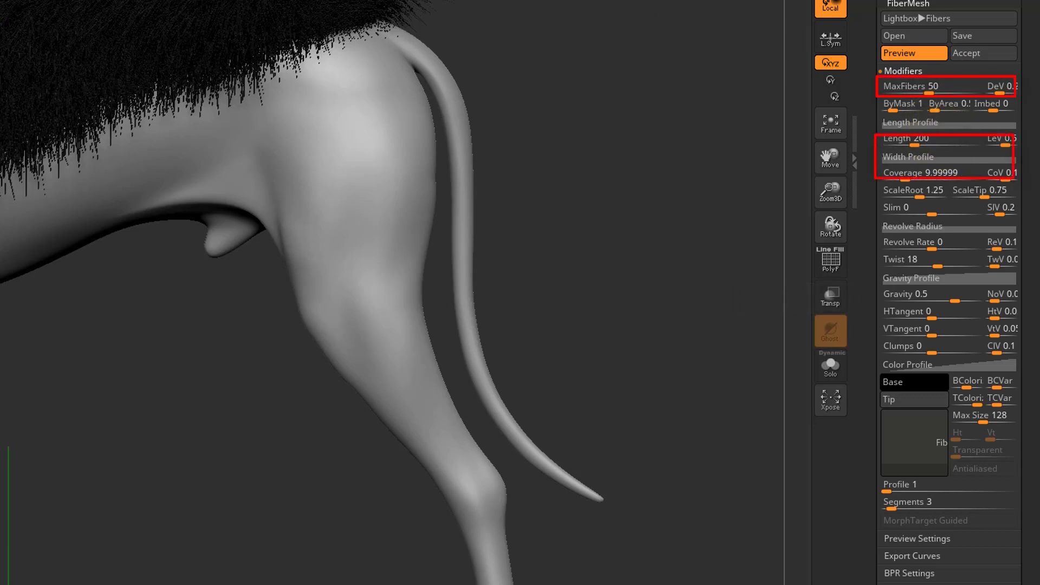
pyautogui.keyDown('alt'); pyautogui.moveTo(575, 23); pyautogui.dragTo(592, 23); pyautogui.keyUp('alt')
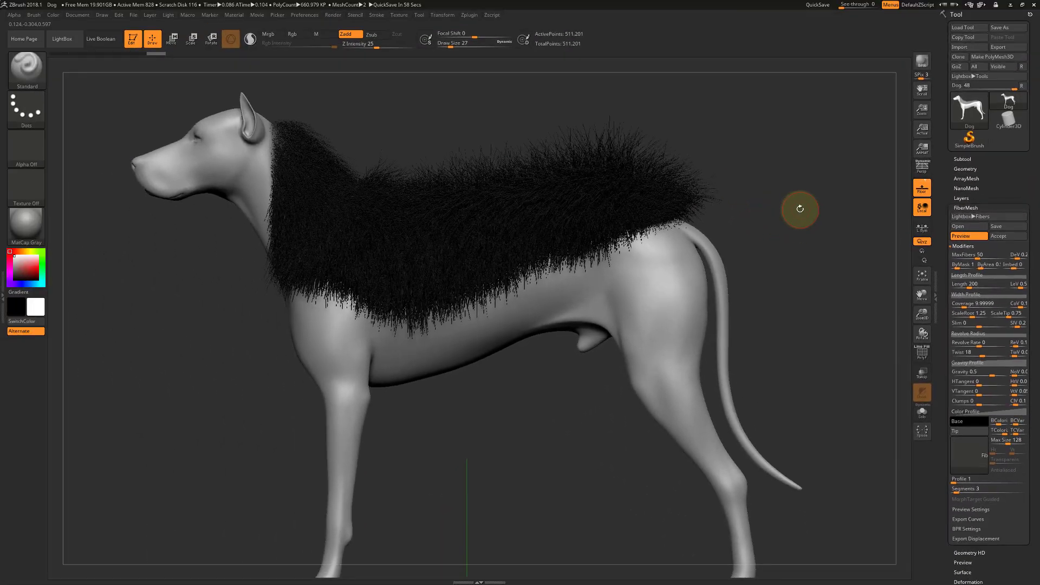
pyautogui.click(968, 258)
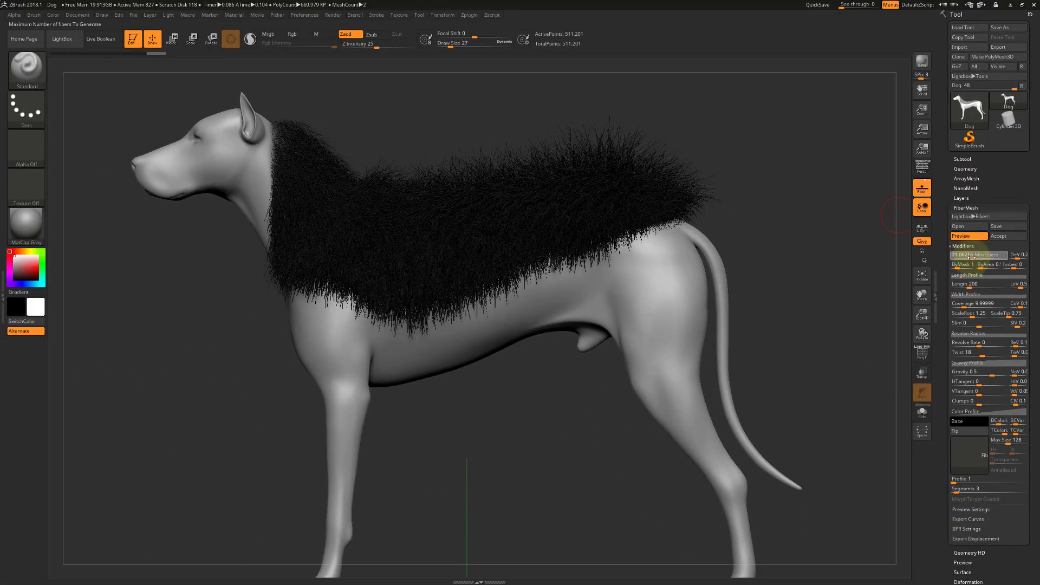
pyautogui.click(968, 258)
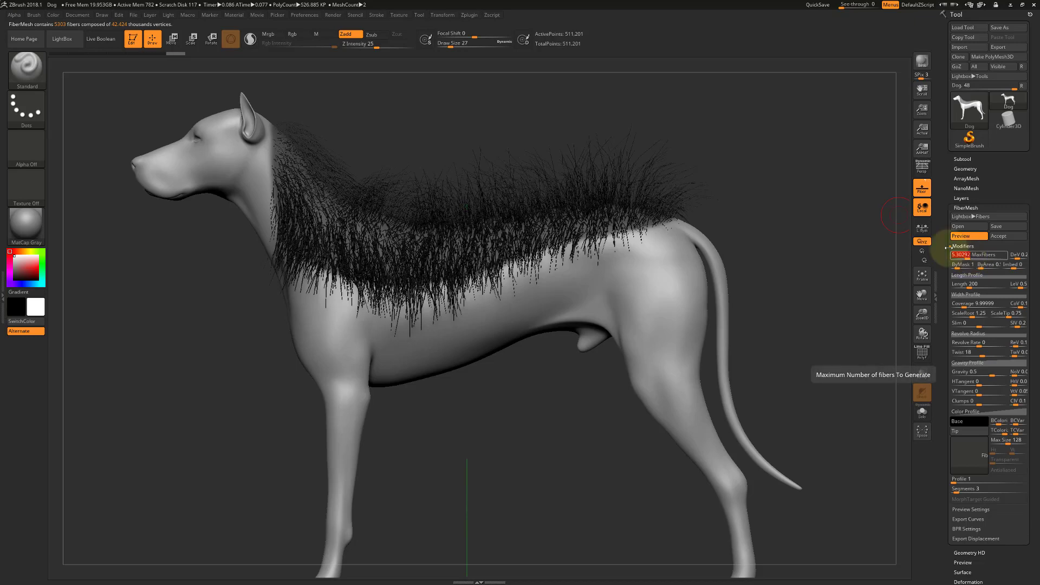
# - Widen the fibers by raising their Coverage to 5000
pyautogui.moveTo(739, 166); pyautogui.dragTo(805, 426)
pyautogui.moveTo(821, 466); pyautogui.dragTo(749, 420)
pyautogui.moveTo(691, 445); pyautogui.dragTo(774, 259)
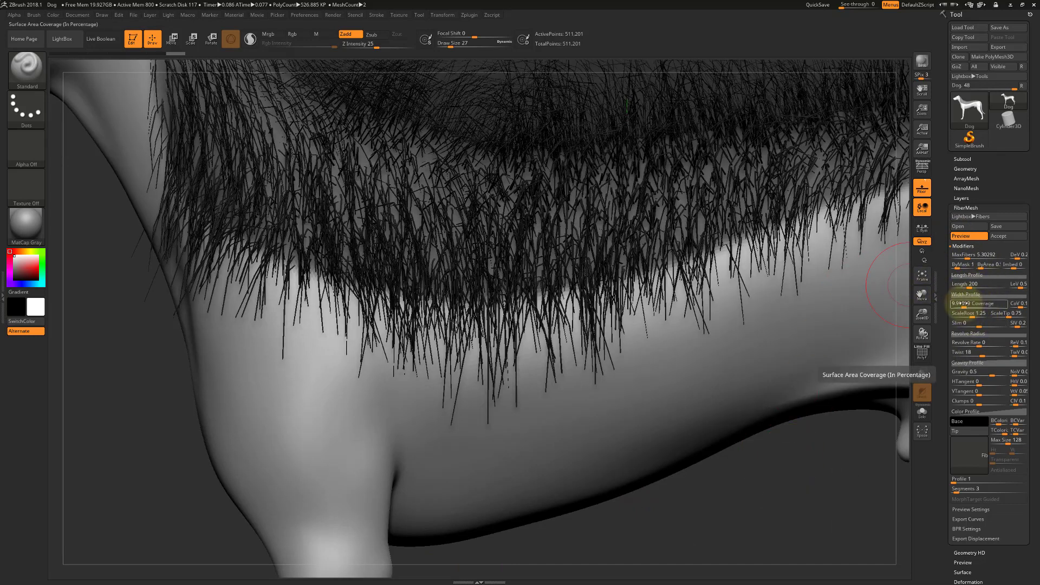
pyautogui.moveTo(961, 307); pyautogui.dragTo(960, 306)
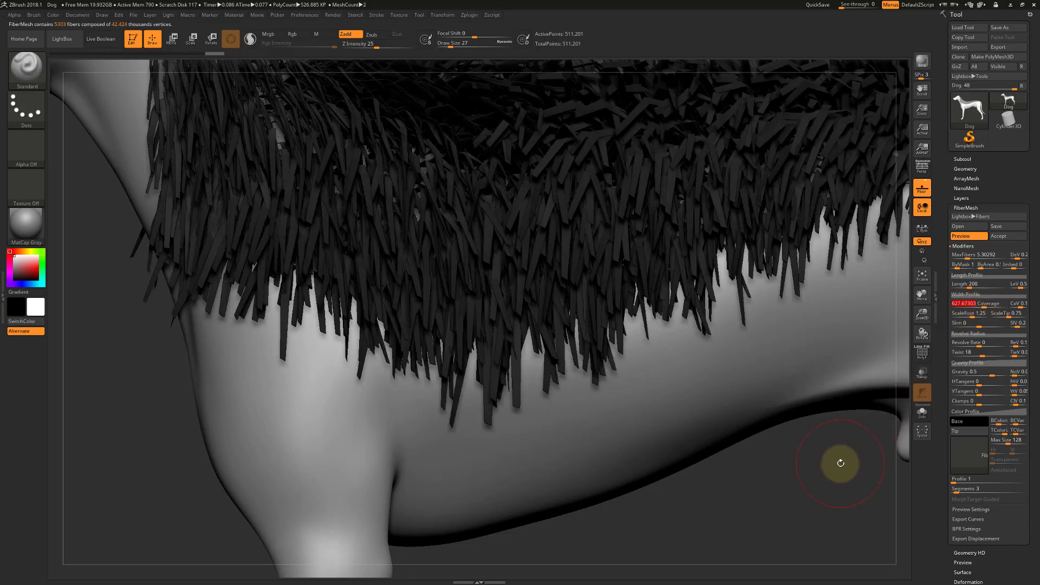
pyautogui.moveTo(836, 462); pyautogui.dragTo(726, 474)
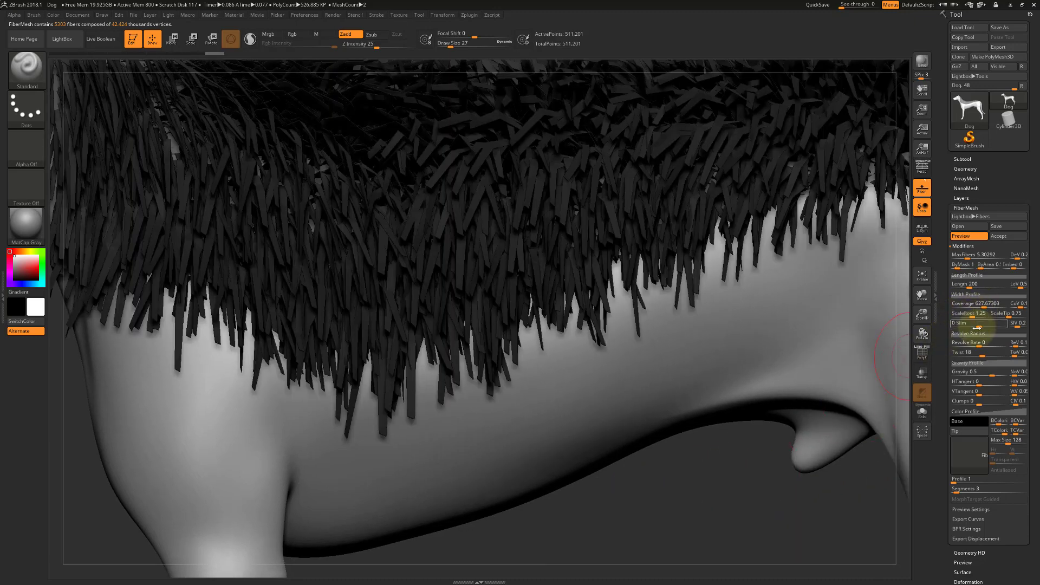
pyautogui.moveTo(984, 305); pyautogui.dragTo(1002, 302)
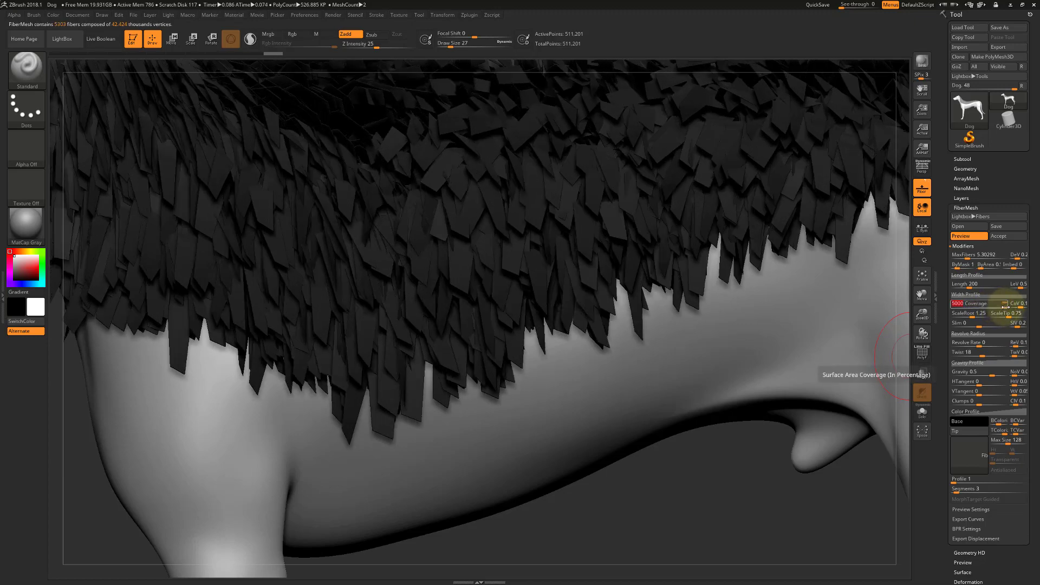
pyautogui.press('f')
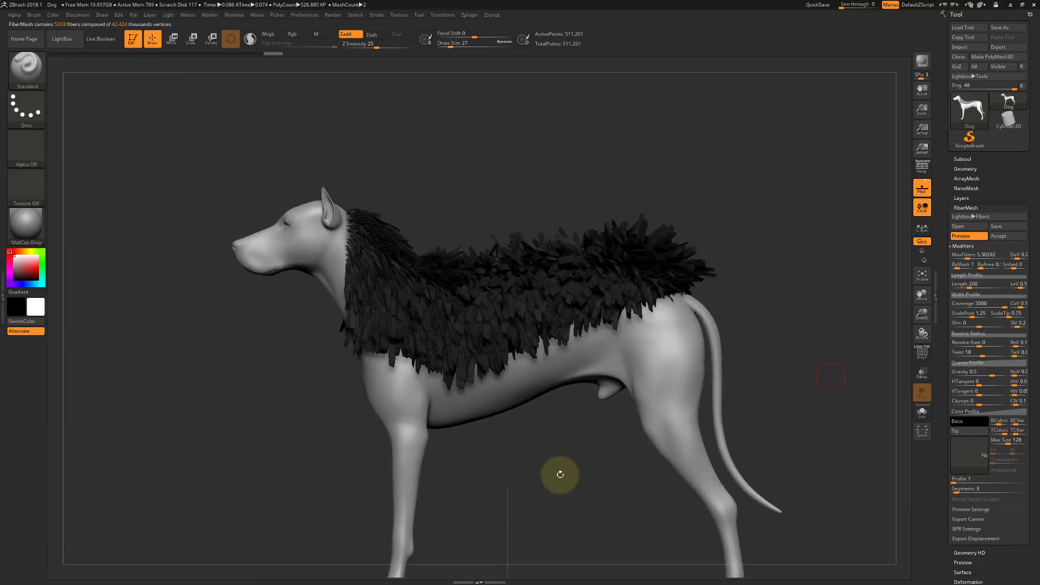
# - Reduce the number of Segments per fiber to 2 and check the feather shapes along the dog's body
pyautogui.moveTo(563, 475); pyautogui.dragTo(645, 537)
pyautogui.moveTo(799, 539); pyautogui.dragTo(757, 469)
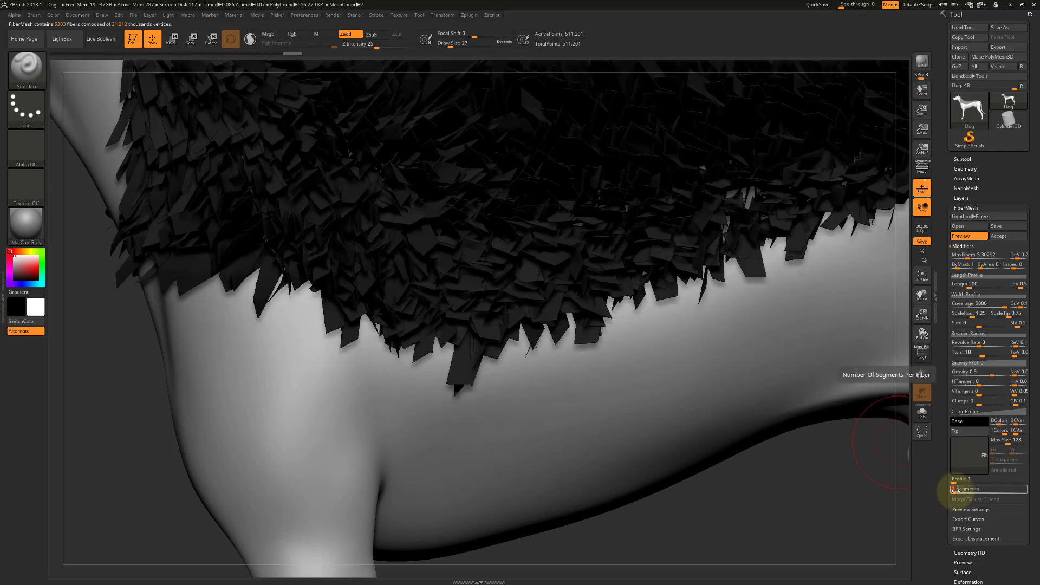
pyautogui.click(953, 490)
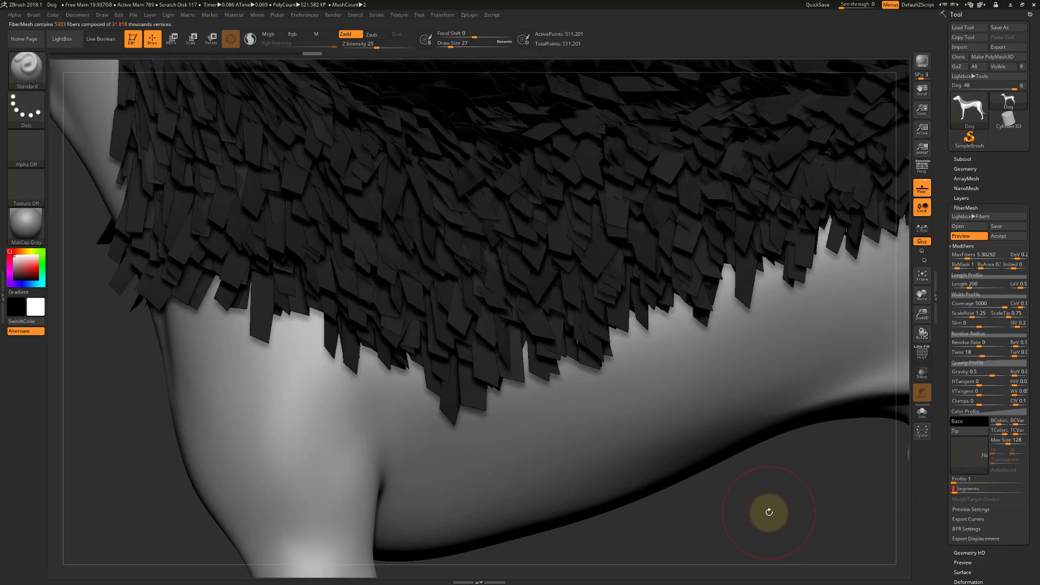
pyautogui.keyDown('alt'); pyautogui.moveTo(769, 511); pyautogui.dragTo(704, 497); pyautogui.keyUp('alt')
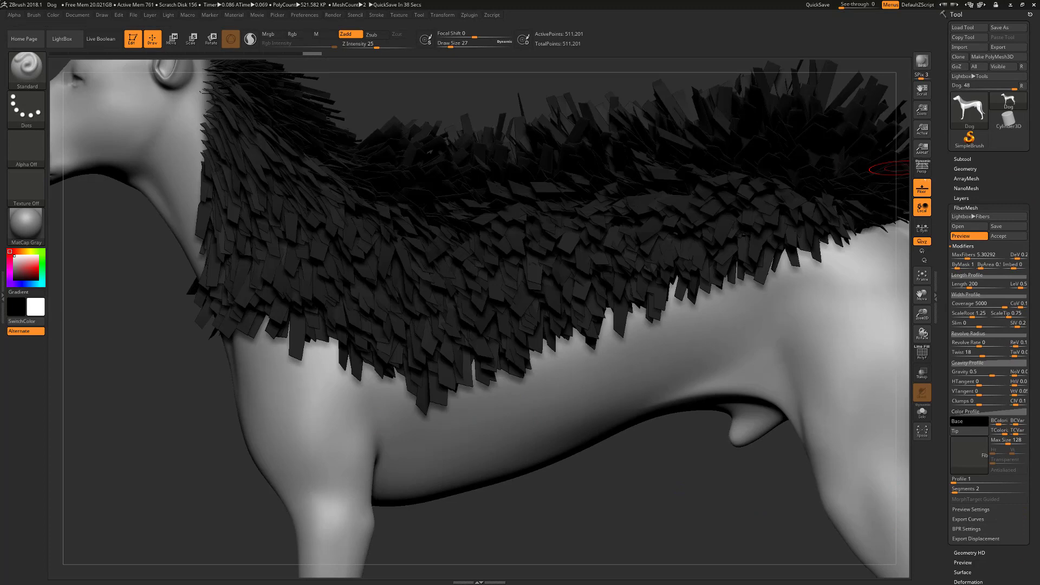
pyautogui.moveTo(671, 509); pyautogui.dragTo(662, 504)
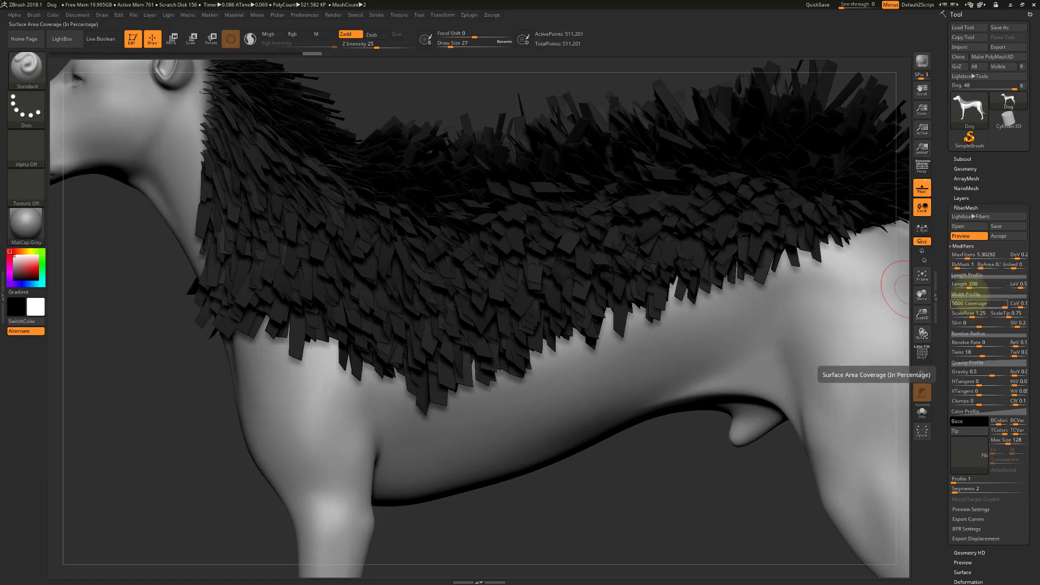
# - Set the fiber Length to about 255 and reshape the Width Profile curve with a raised root and a lowered tip
pyautogui.click(971, 288)
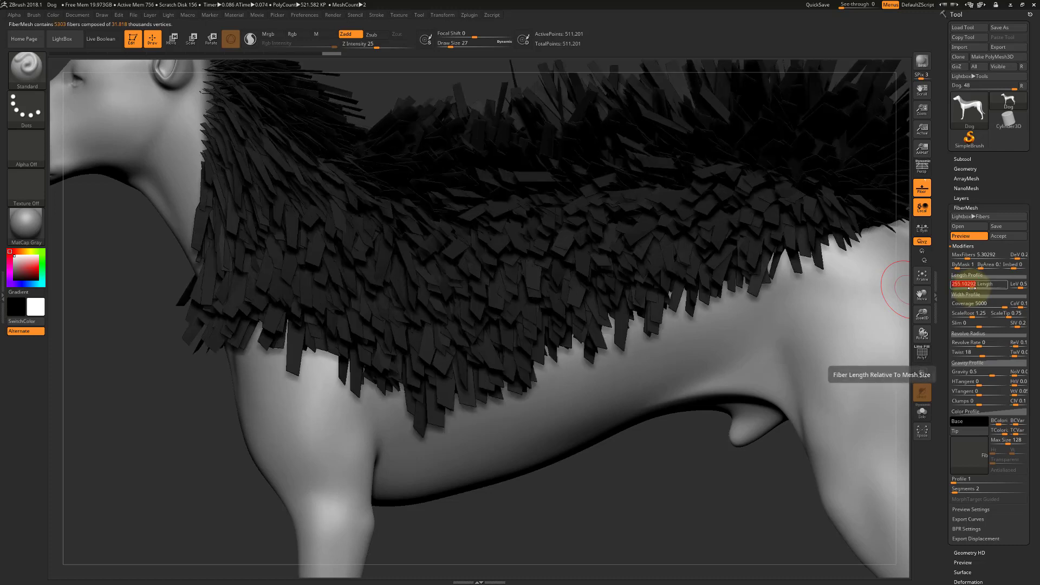
pyautogui.click(971, 293)
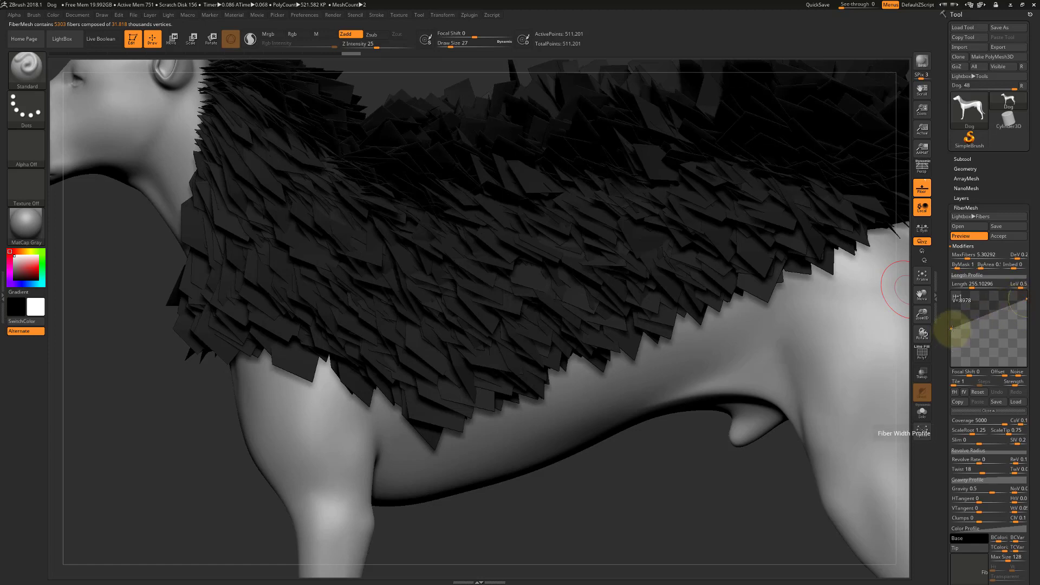
pyautogui.moveTo(951, 329); pyautogui.dragTo(951, 297)
pyautogui.moveTo(674, 497)
pyautogui.mouseDown()
pyautogui.moveTo(646, 490)
pyautogui.moveTo(666, 474)
pyautogui.moveTo(525, 499)
pyautogui.moveTo(619, 411)
pyautogui.moveTo(739, 457)
pyautogui.moveTo(731, 411)
pyautogui.mouseUp()
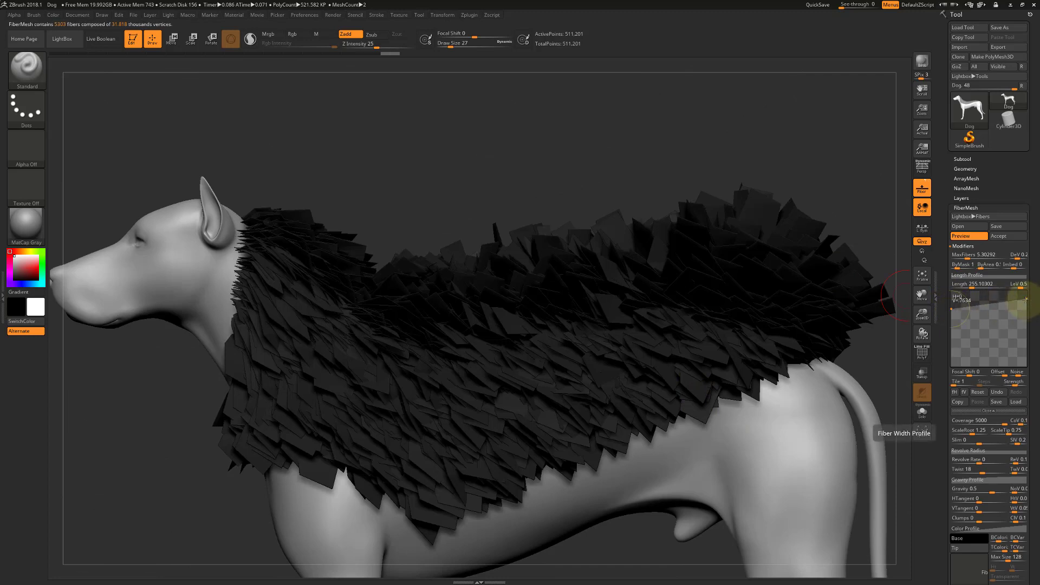
pyautogui.moveTo(1026, 298)
pyautogui.mouseDown()
pyautogui.moveTo(1025, 332)
pyautogui.moveTo(1024, 318)
pyautogui.mouseUp()
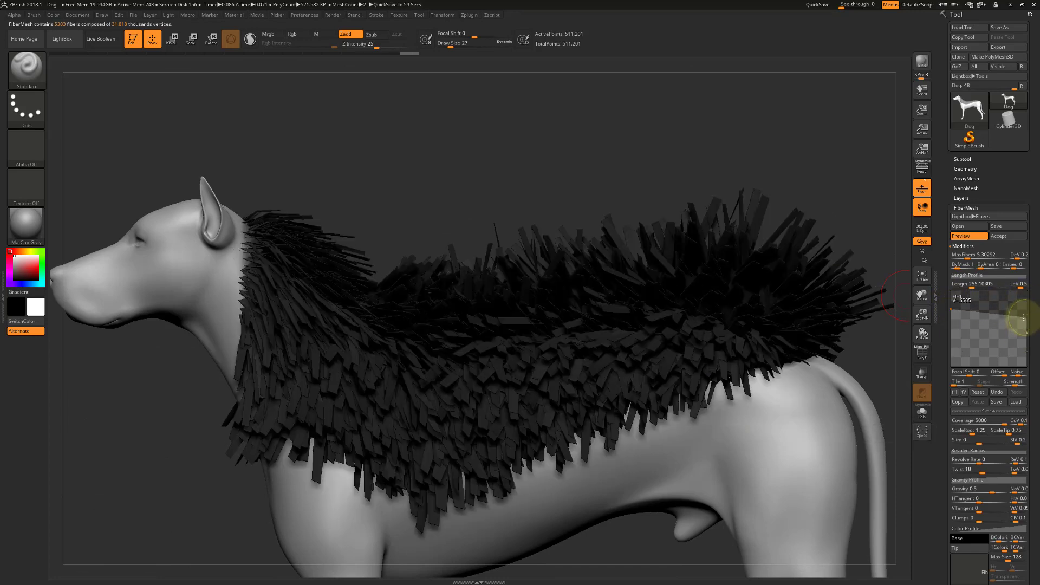
pyautogui.keyDown('alt'); pyautogui.moveTo(413, 196); pyautogui.dragTo(370, 279); pyautogui.keyUp('alt')
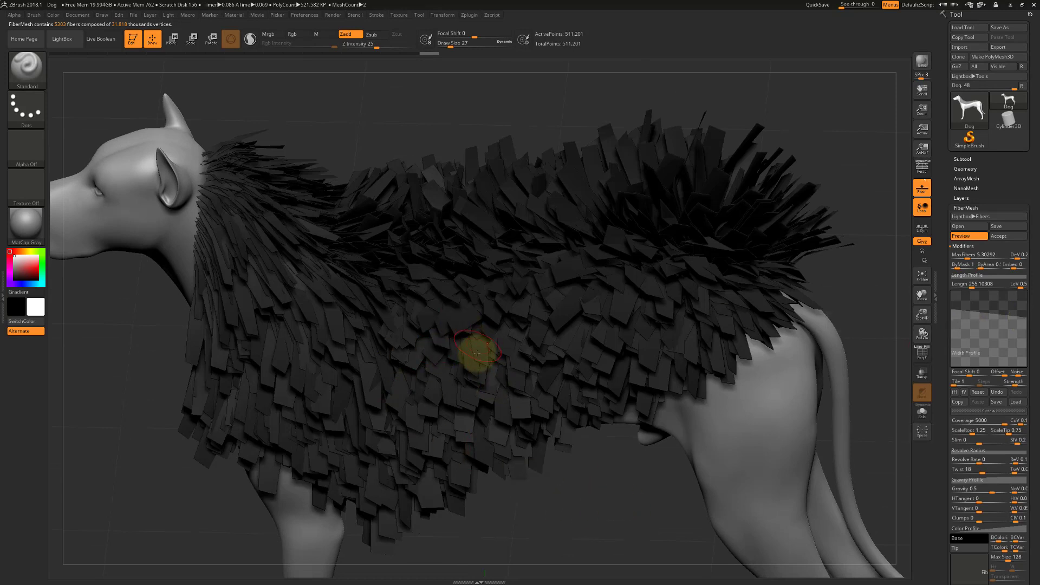
pyautogui.moveTo(596, 540); pyautogui.dragTo(691, 402)
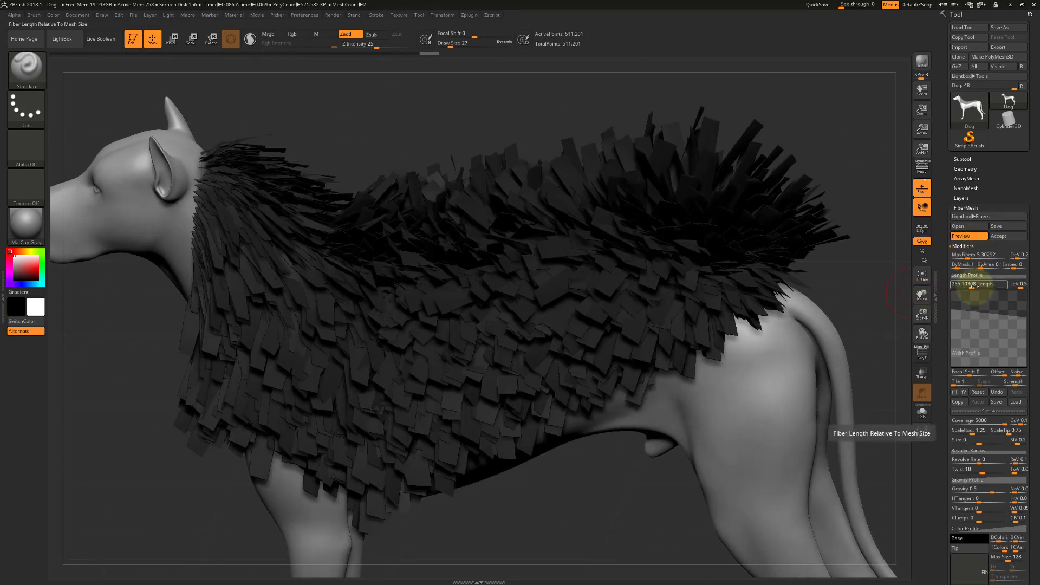
# - Try a fiber Length of about 395, then shorten the fibers to about 106
pyautogui.click(969, 285)
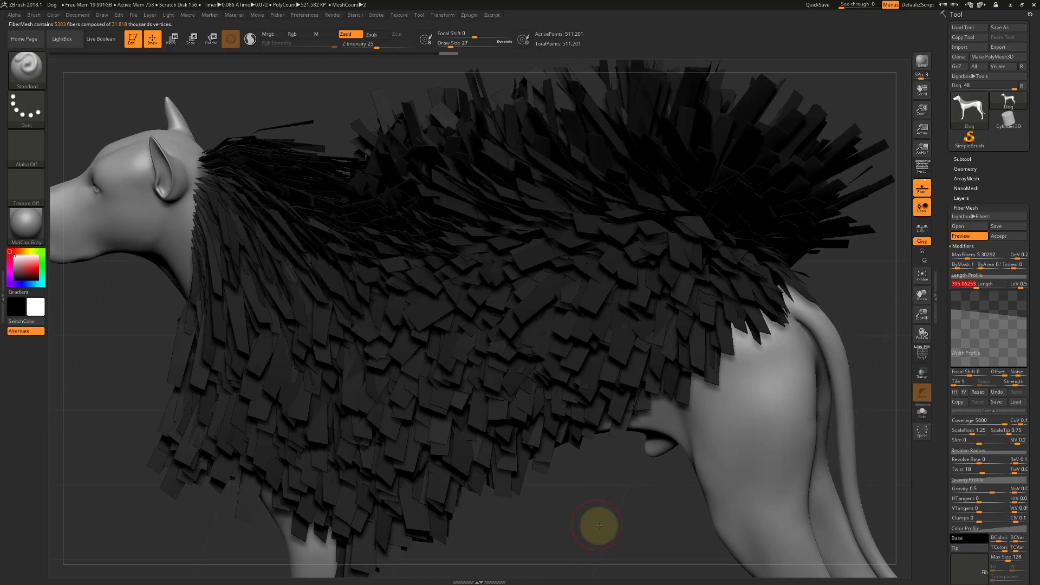
pyautogui.moveTo(599, 527); pyautogui.dragTo(748, 453)
pyautogui.moveTo(978, 287); pyautogui.dragTo(965, 288)
# - Thin out the feathers by lowering MaxFibers to below 1
pyautogui.moveTo(816, 228); pyautogui.dragTo(753, 241)
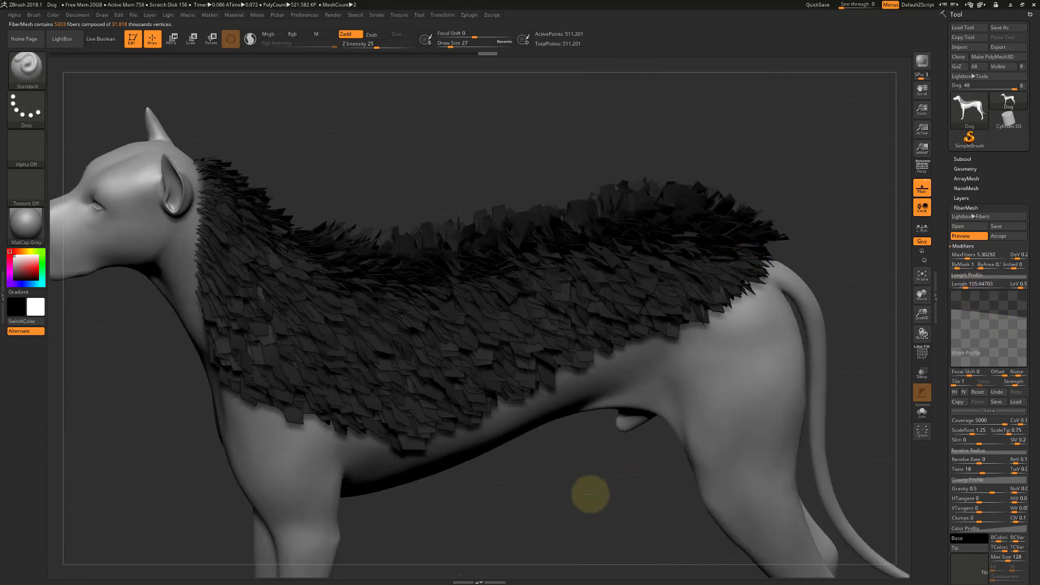
pyautogui.moveTo(591, 495); pyautogui.dragTo(591, 487)
pyautogui.moveTo(969, 256); pyautogui.dragTo(959, 258)
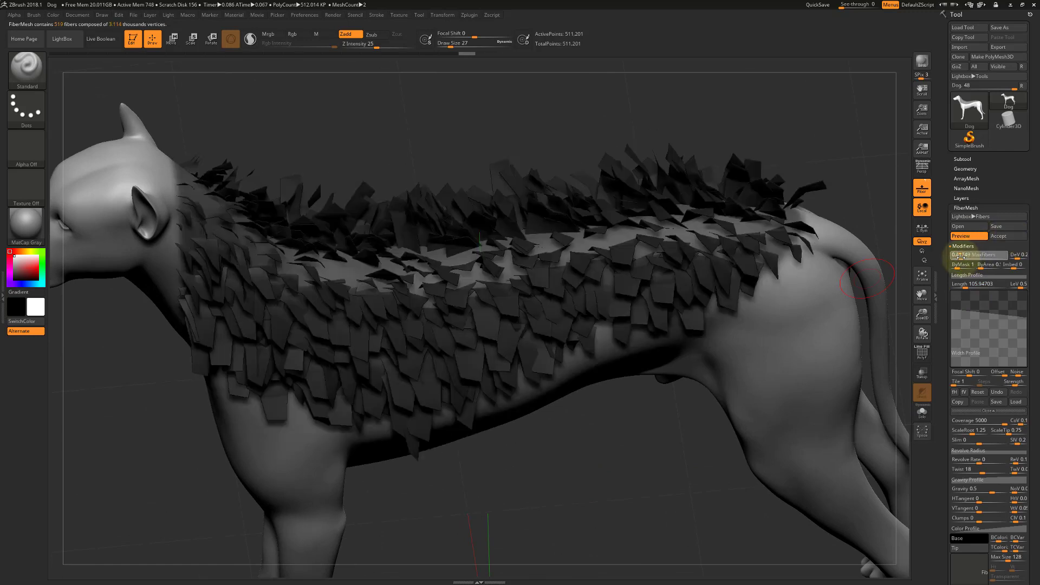
# - Set MaxFibers to about 0.52 and check the feather density along the dog's side and back
pyautogui.moveTo(959, 256); pyautogui.dragTo(964, 256)
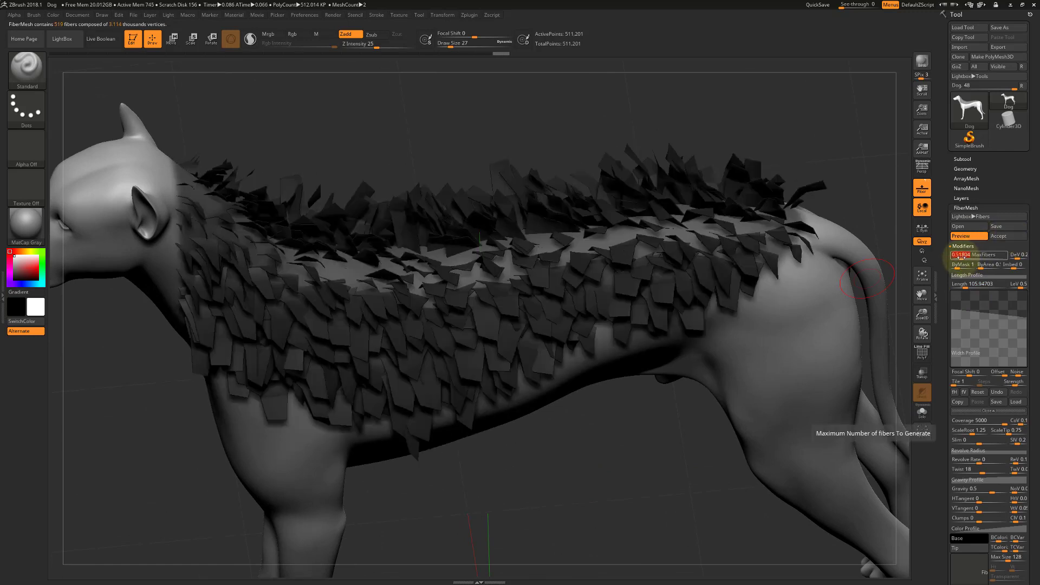
pyautogui.moveTo(632, 476); pyautogui.dragTo(639, 414)
pyautogui.moveTo(621, 221); pyautogui.dragTo(653, 151)
pyautogui.moveTo(654, 229); pyautogui.dragTo(574, 548)
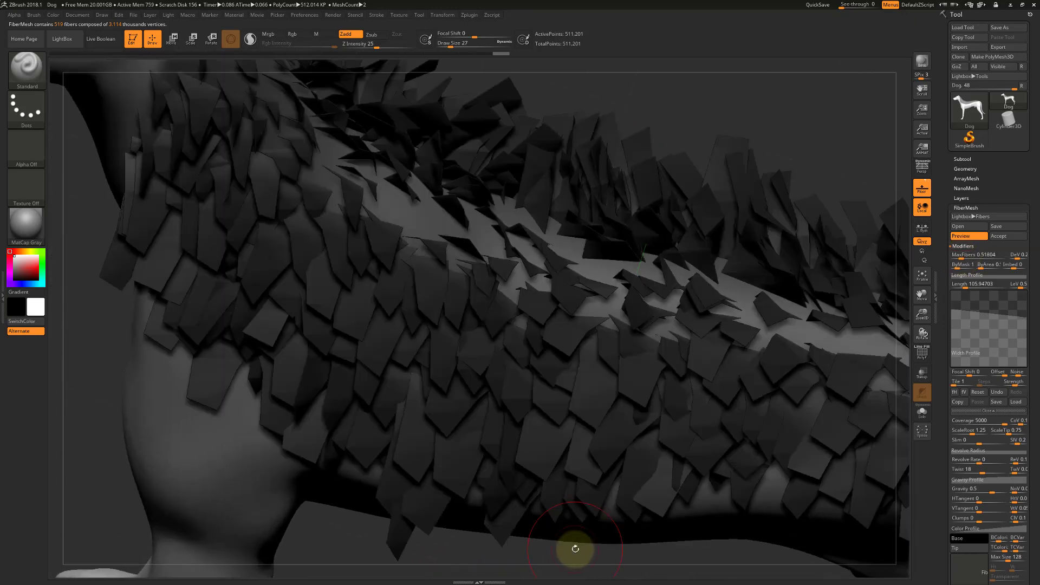
# - Try a single segment per fiber, then return Segments to 2
pyautogui.moveTo(946, 334); pyautogui.dragTo(942, 244)
pyautogui.moveTo(805, 118); pyautogui.dragTo(728, 144)
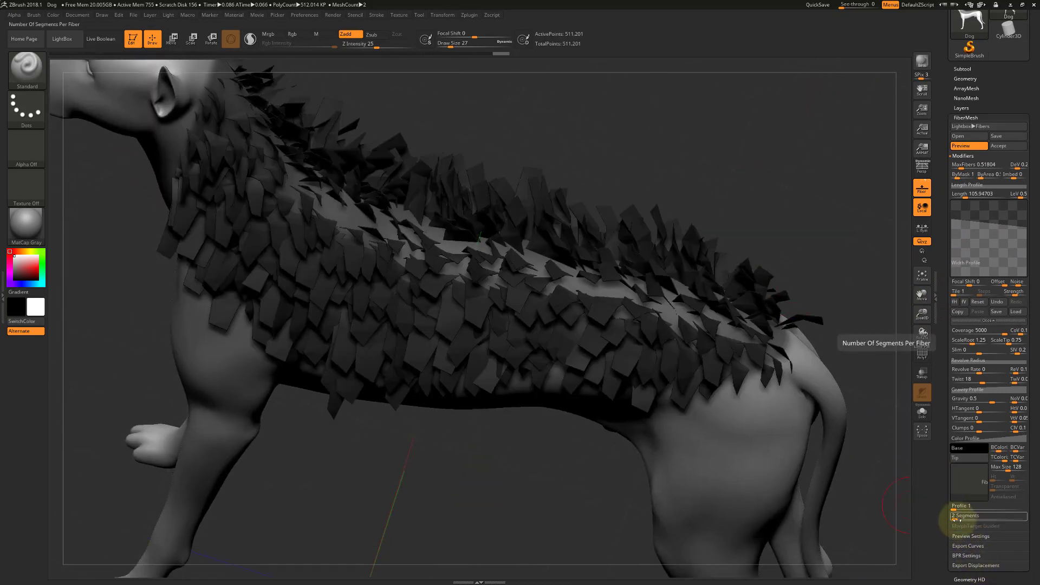
pyautogui.moveTo(957, 521); pyautogui.dragTo(943, 523)
pyautogui.moveTo(510, 464); pyautogui.dragTo(575, 501)
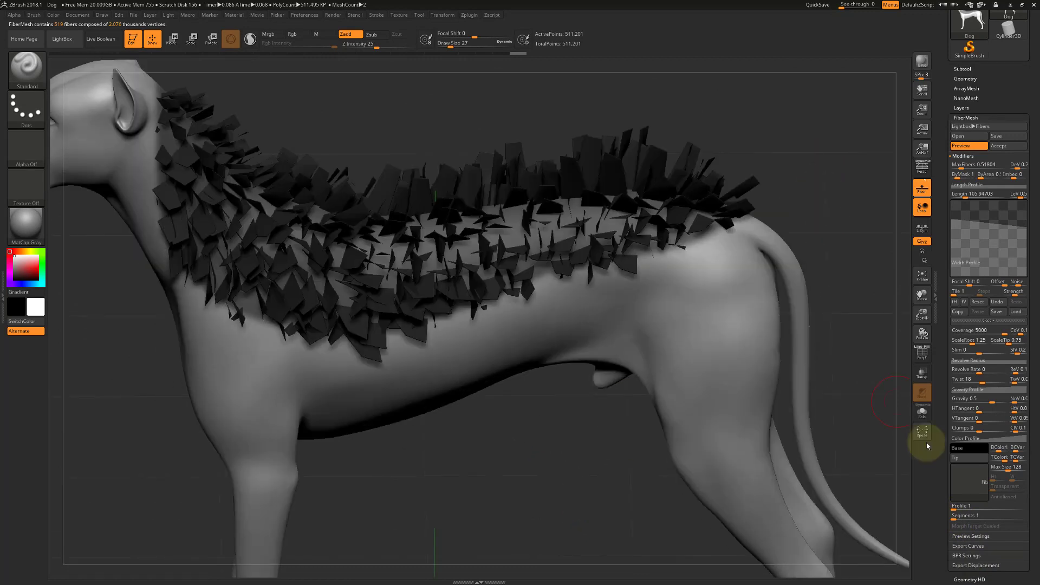
pyautogui.click(954, 517)
pyautogui.moveTo(847, 308); pyautogui.dragTo(799, 329)
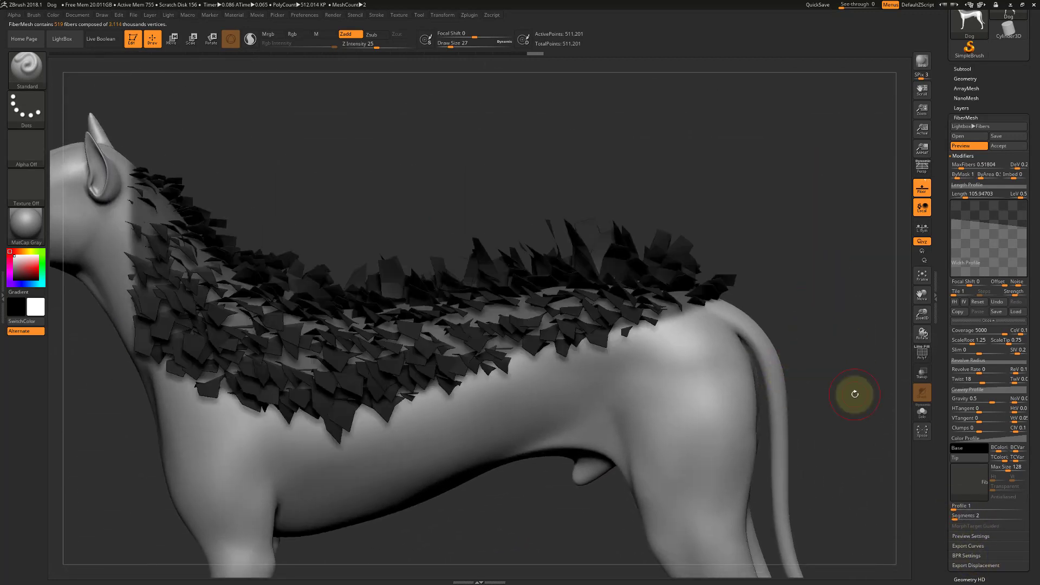
# - Raise the fiber Gravity to about 0.74 and check how the feathers lie over the neck and back
pyautogui.moveTo(829, 265); pyautogui.dragTo(665, 308)
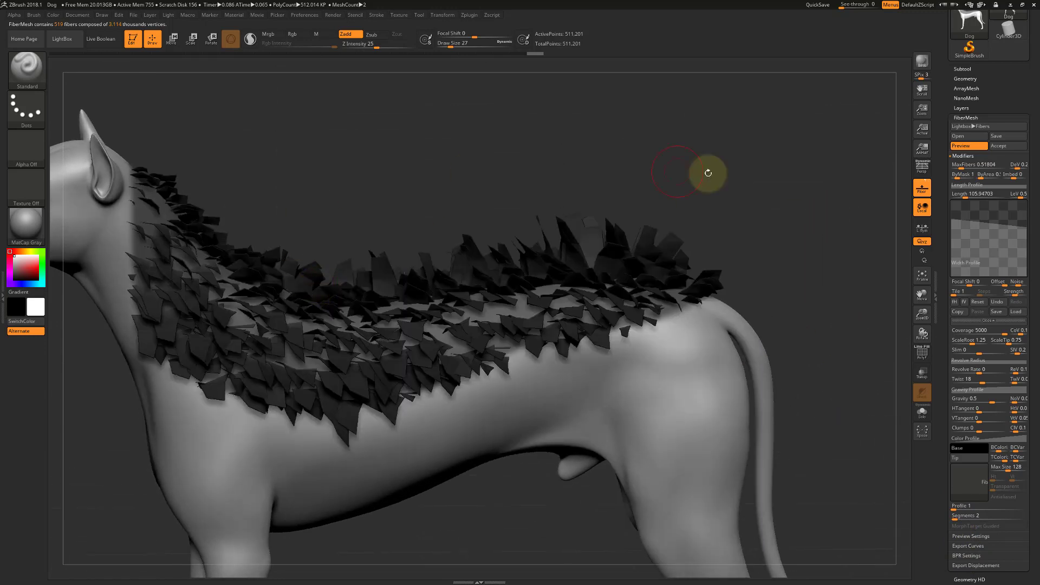
pyautogui.moveTo(794, 268); pyautogui.dragTo(787, 246)
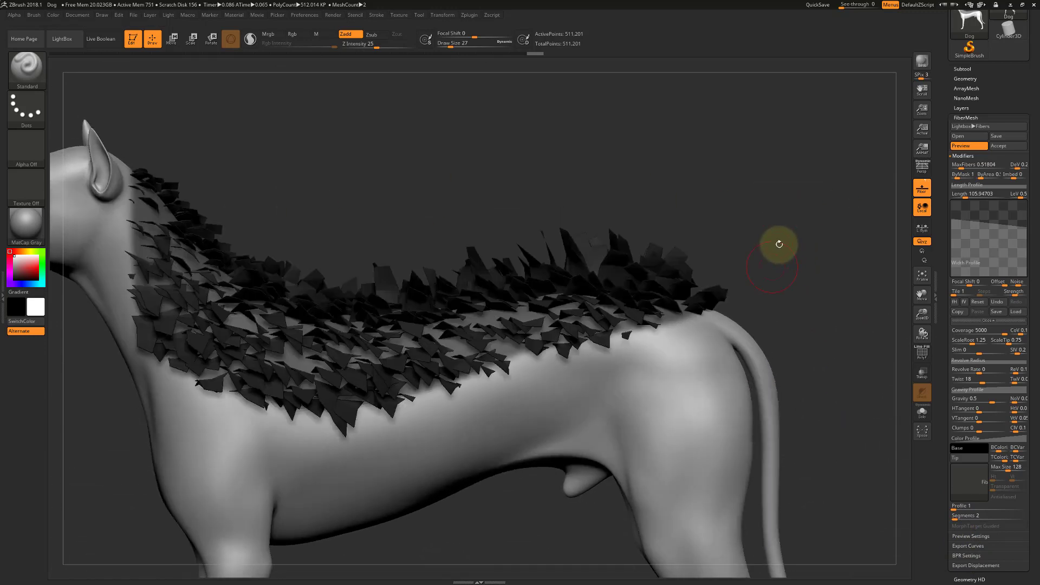
pyautogui.moveTo(758, 292); pyautogui.dragTo(766, 332)
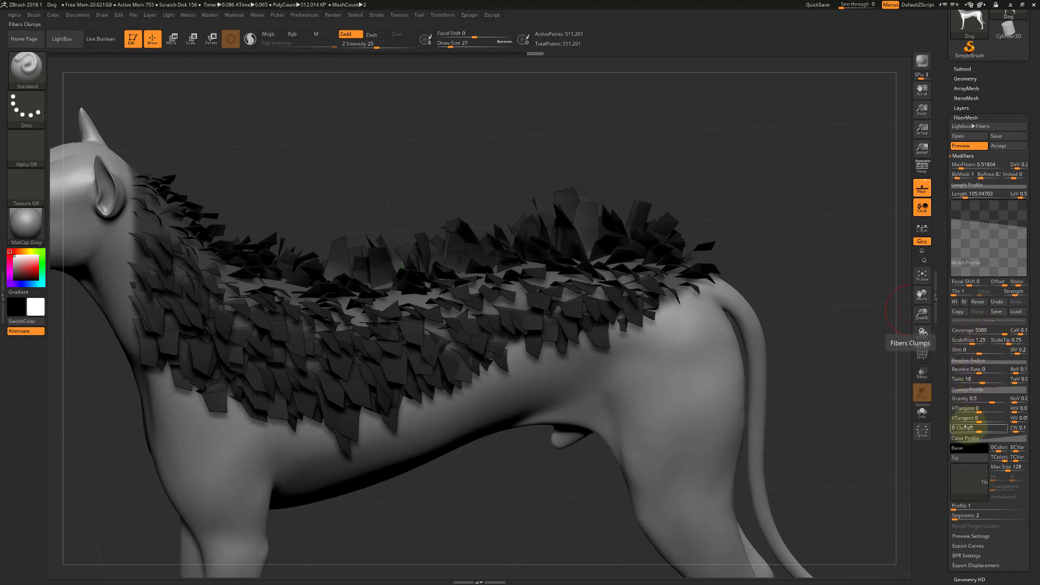
pyautogui.moveTo(818, 360); pyautogui.dragTo(820, 339)
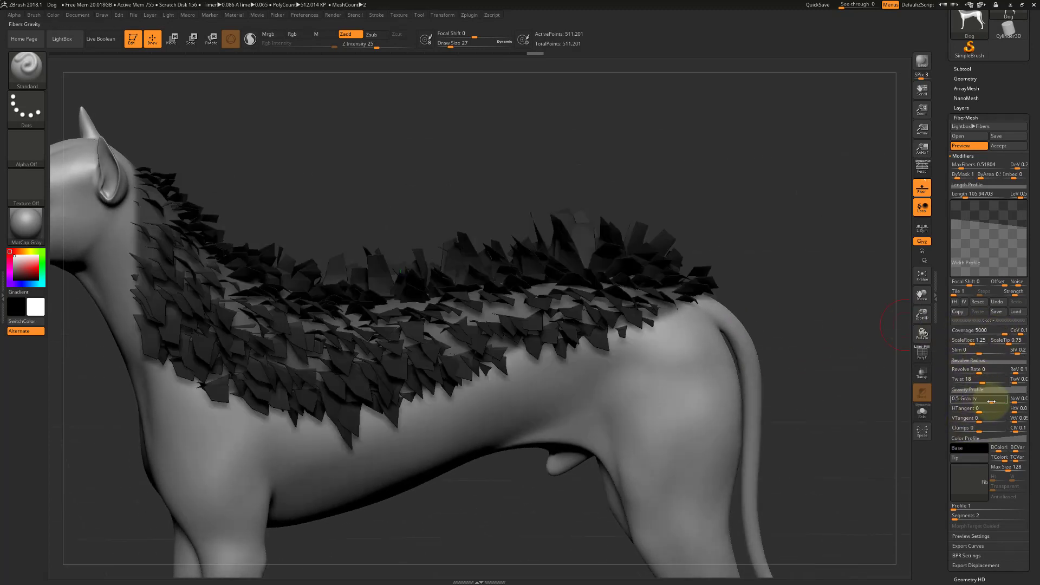
pyautogui.moveTo(995, 401); pyautogui.dragTo(999, 401)
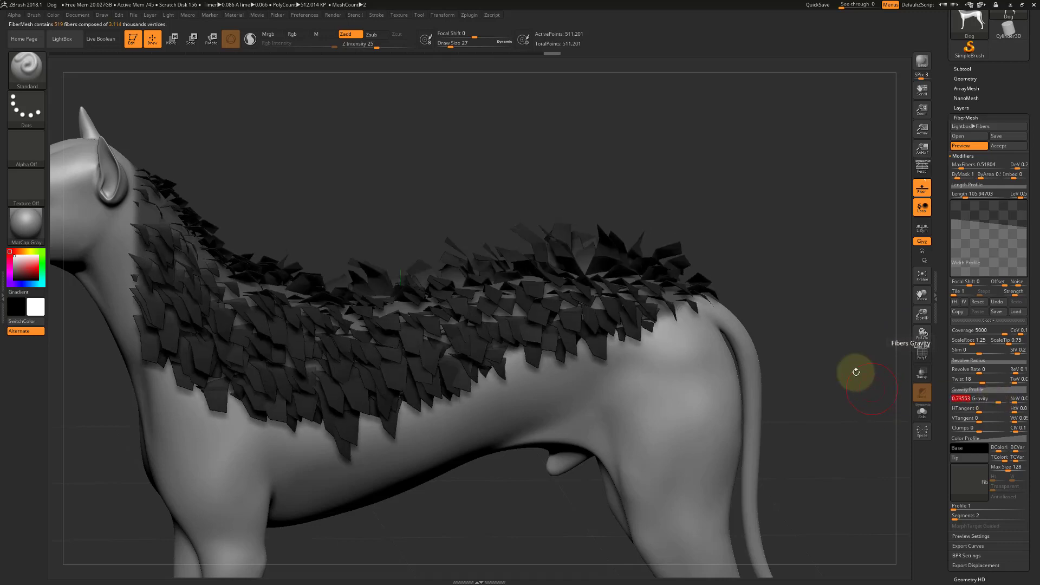
pyautogui.moveTo(854, 371); pyautogui.dragTo(775, 366)
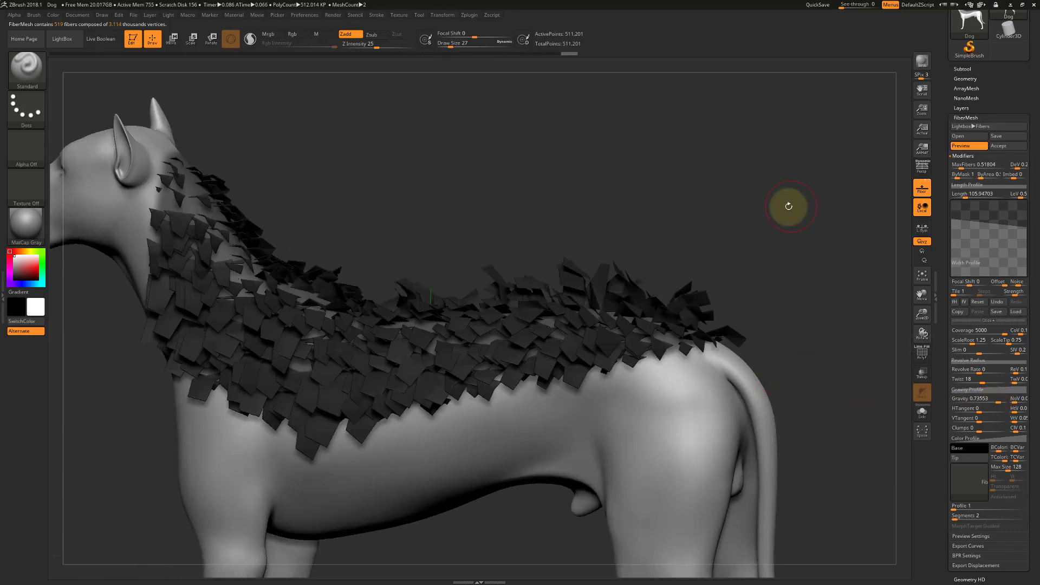
pyautogui.moveTo(787, 206); pyautogui.dragTo(622, 311)
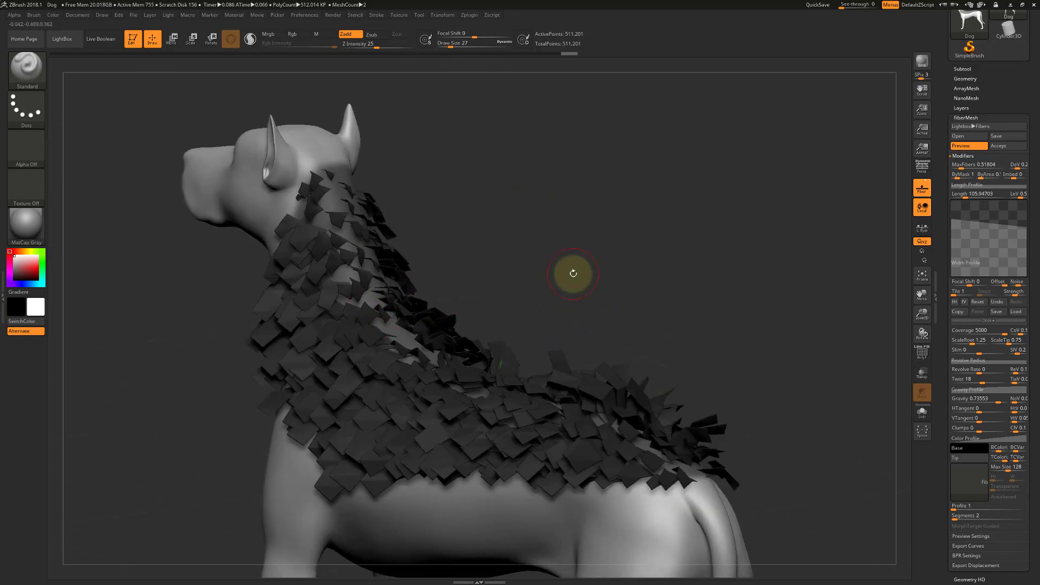
# - Reduce the Draw Size to 11 and flatten the Width Profile curve to give the feathers an even width
pyautogui.keyDown('alt'); pyautogui.moveTo(573, 273); pyautogui.dragTo(644, 362); pyautogui.keyUp('alt')
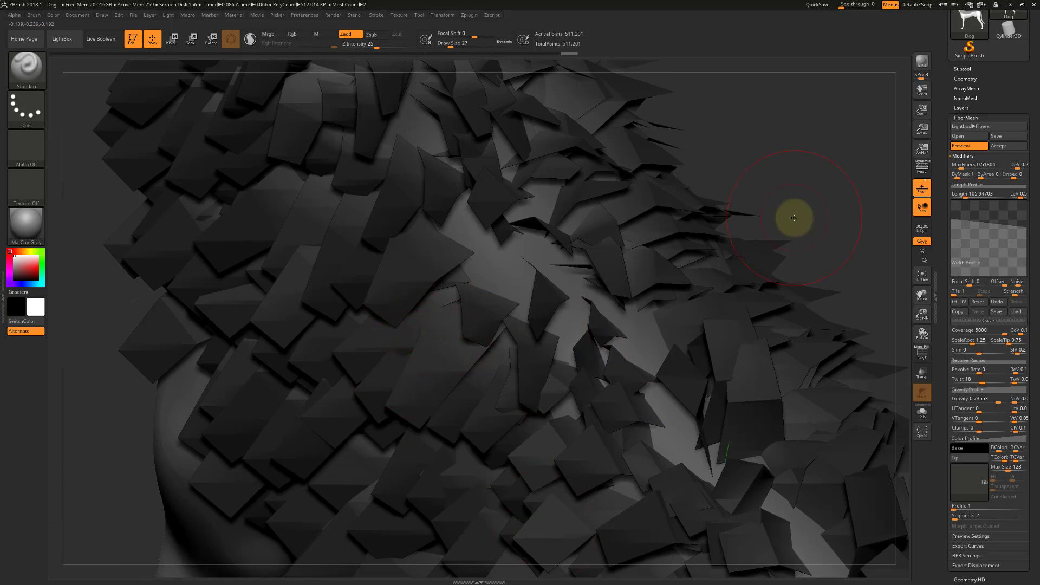
pyautogui.moveTo(794, 218); pyautogui.dragTo(655, 276)
pyautogui.press('space')
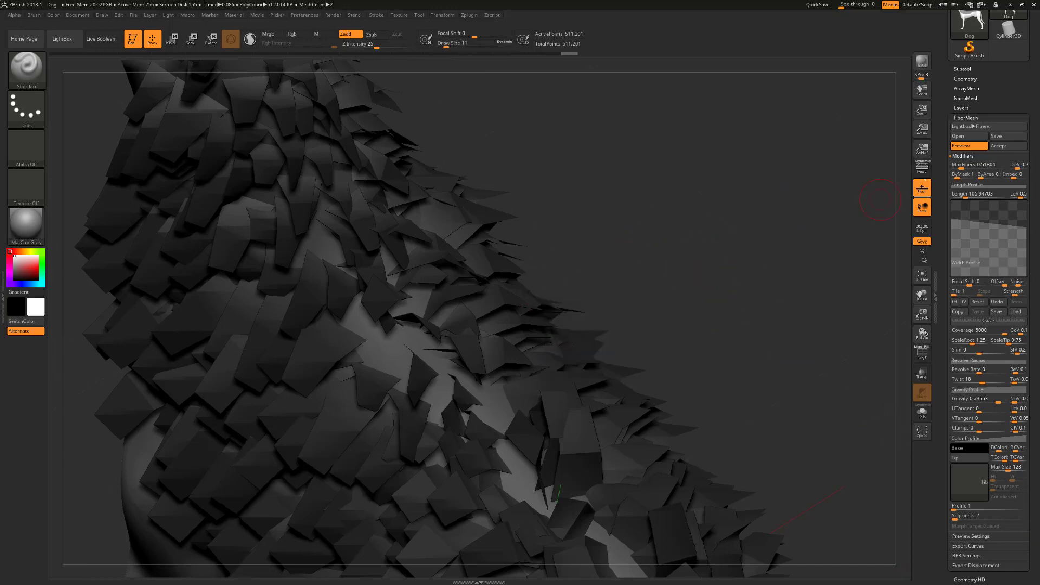
pyautogui.moveTo(711, 265); pyautogui.dragTo(702, 261)
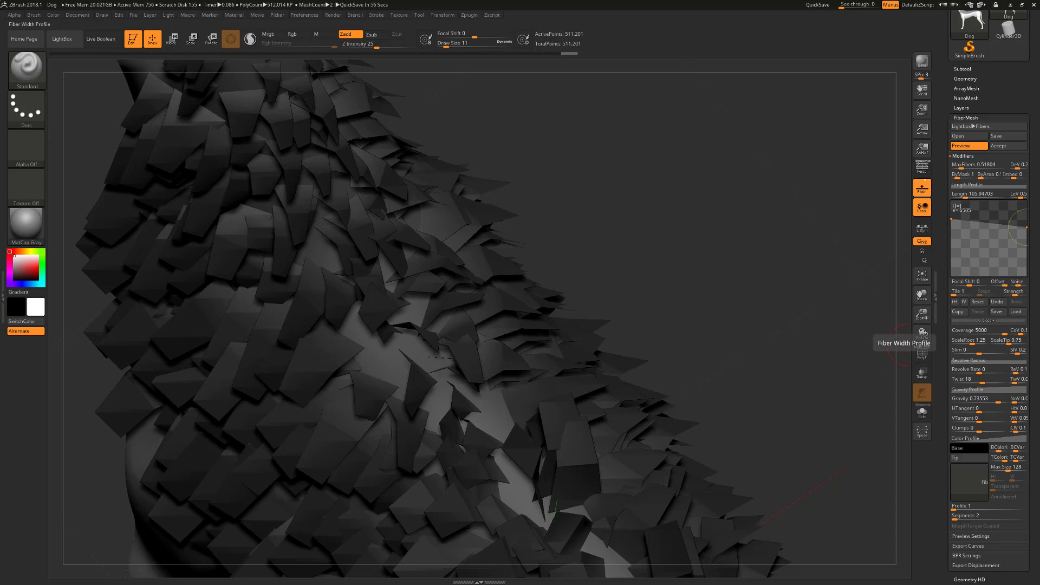
pyautogui.click(952, 226)
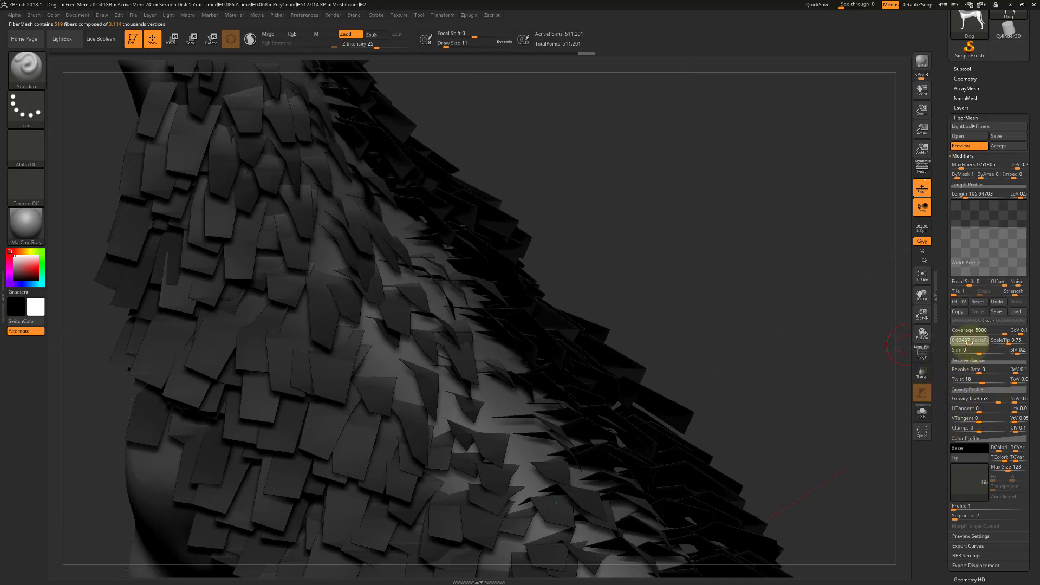
# - Set both ScaleRoot and ScaleTip to 1 and check the feathers around the neck and body
pyautogui.moveTo(968, 344); pyautogui.dragTo(971, 345)
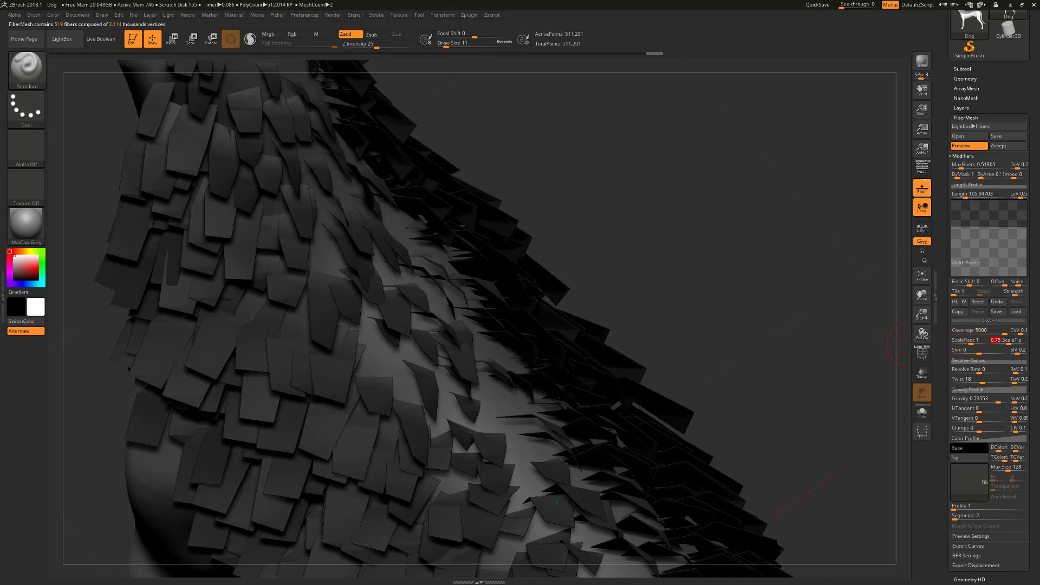
pyautogui.click(991, 329)
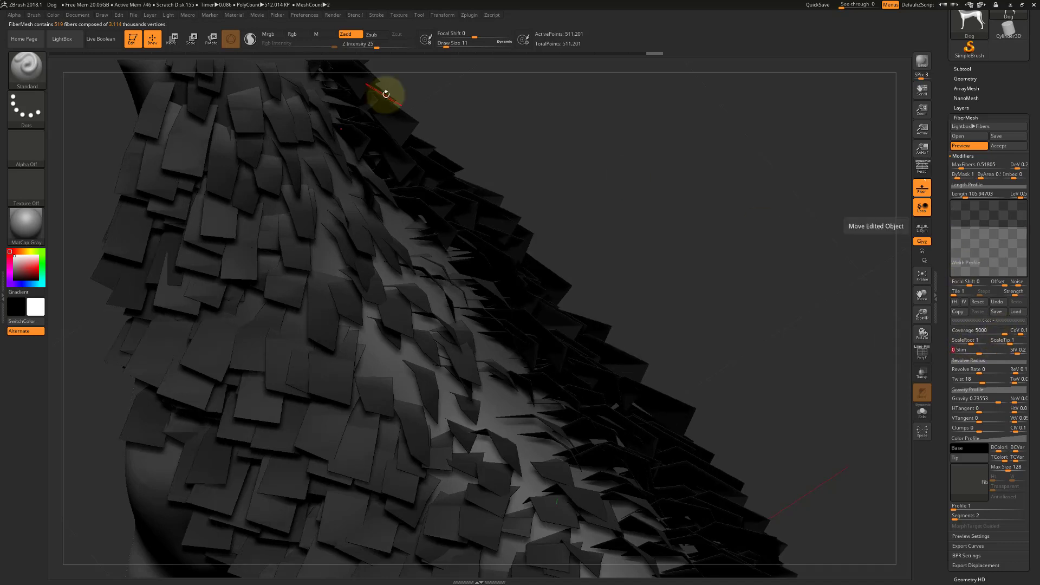
pyautogui.moveTo(383, 88); pyautogui.dragTo(686, 307)
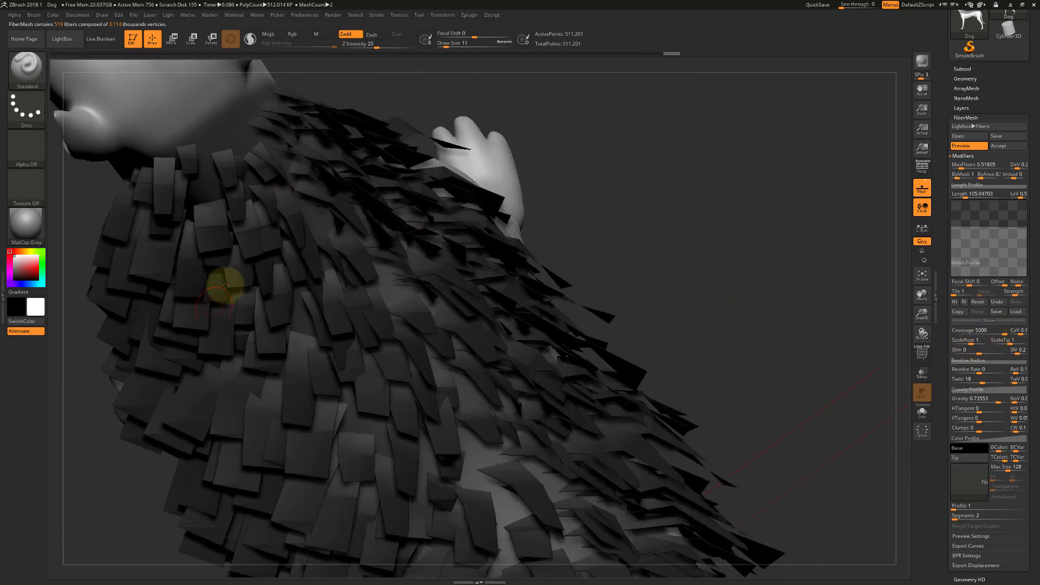
pyautogui.moveTo(701, 246); pyautogui.dragTo(542, 228)
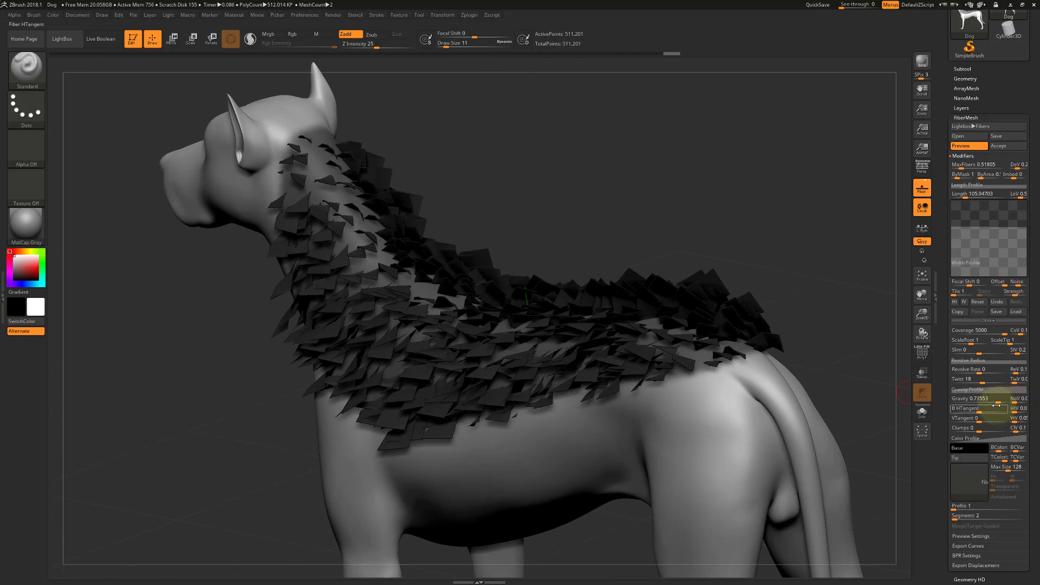
# - Try a fiber Gravity of about 0.87 and a changed HTangent on the dog's feathers
pyautogui.moveTo(1000, 402); pyautogui.dragTo(1001, 402)
pyautogui.moveTo(460, 208); pyautogui.dragTo(525, 367)
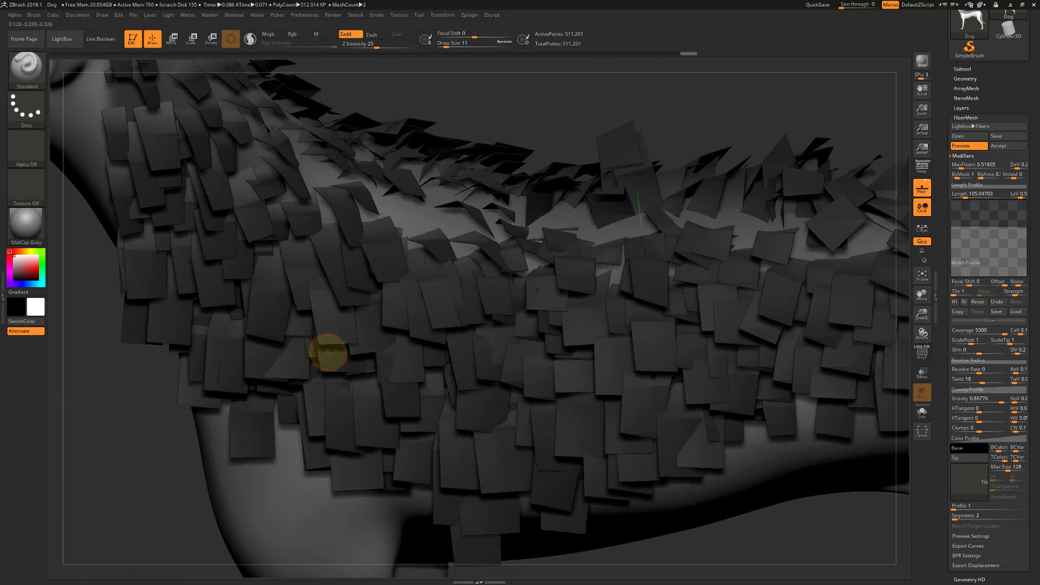
pyautogui.keyDown('alt'); pyautogui.moveTo(781, 522); pyautogui.dragTo(745, 520); pyautogui.keyUp('alt')
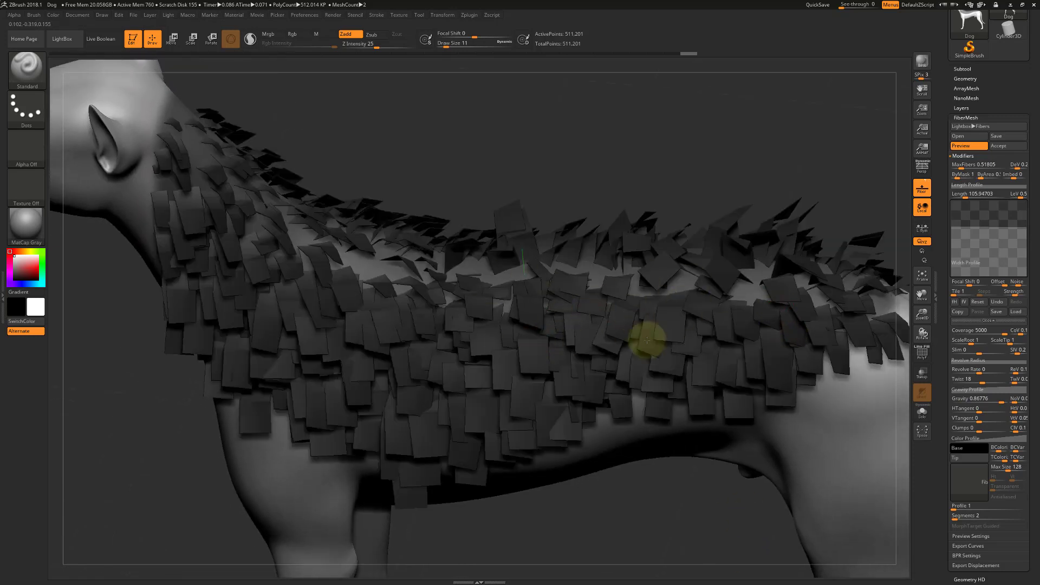
pyautogui.click(873, 411)
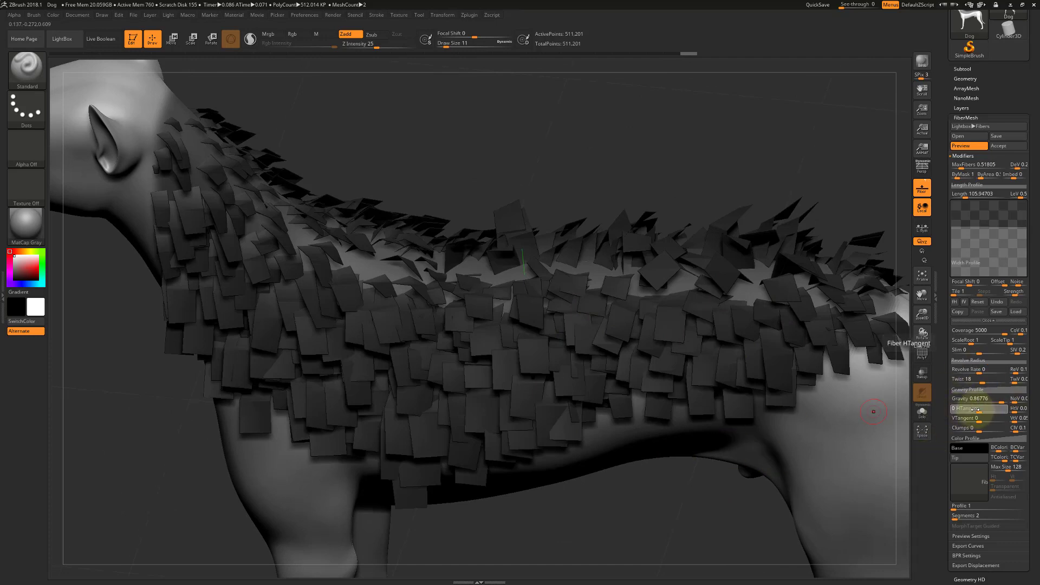
pyautogui.moveTo(974, 409); pyautogui.dragTo(971, 420)
pyautogui.moveTo(574, 131)
pyautogui.mouseDown()
pyautogui.moveTo(576, 153)
pyautogui.moveTo(655, 133)
pyautogui.moveTo(656, 153)
pyautogui.moveTo(736, 262)
pyautogui.moveTo(565, 163)
pyautogui.moveTo(591, 214)
pyautogui.mouseUp()
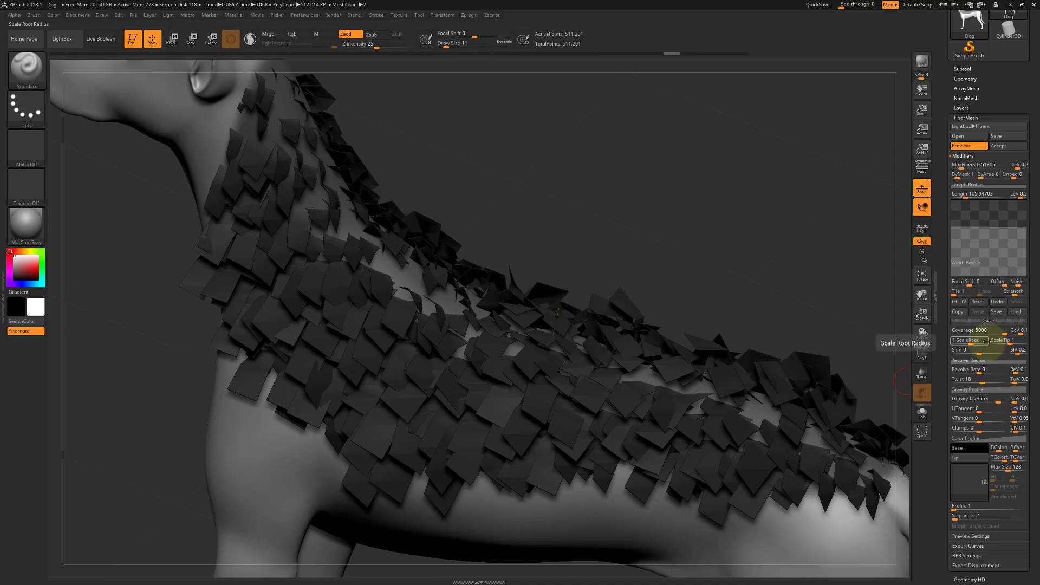
# - Set Slim to about 0.11 and the fiber Length to about 146, then check the feathers from several sides
pyautogui.moveTo(981, 353)
pyautogui.mouseDown()
pyautogui.moveTo(960, 351)
pyautogui.moveTo(982, 353)
pyautogui.mouseUp()
pyautogui.press('Return')
pyautogui.moveTo(960, 211)
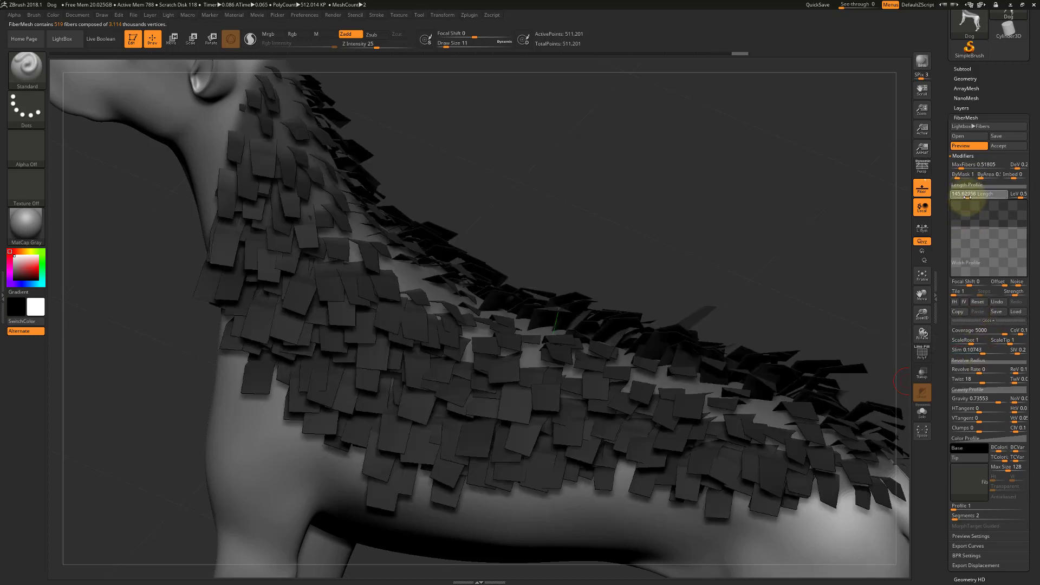
pyautogui.moveTo(731, 173); pyautogui.dragTo(484, 166)
pyautogui.keyDown('alt'); pyautogui.moveTo(571, 540); pyautogui.dragTo(494, 477); pyautogui.keyUp('alt')
pyautogui.moveTo(427, 188); pyautogui.dragTo(750, 241)
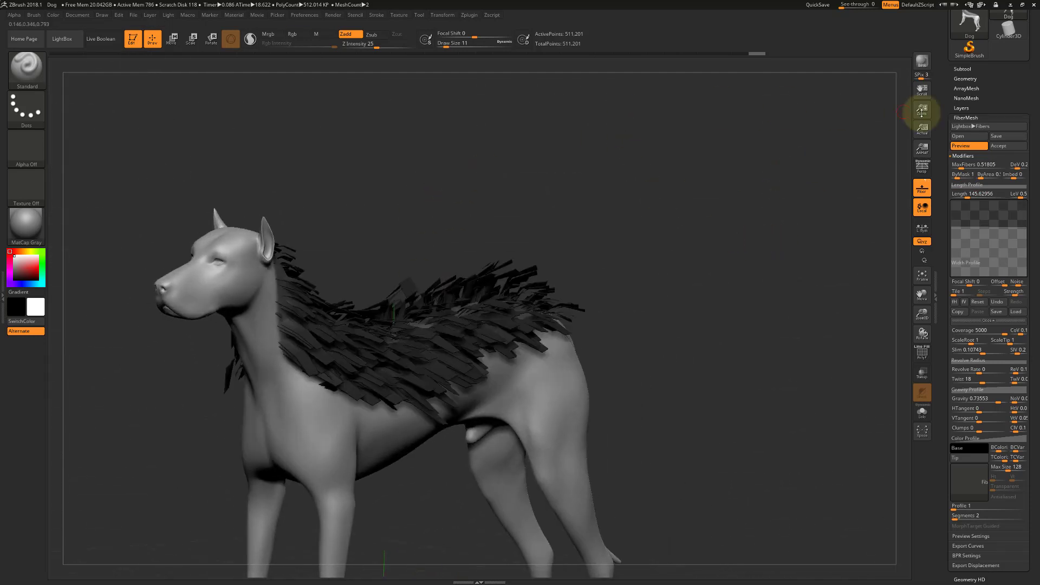
# - Accept the previewed fibers as a separate subtool and turn off that subtool's polypaint display
pyautogui.click(1004, 147)
pyautogui.moveTo(729, 266); pyautogui.dragTo(766, 184)
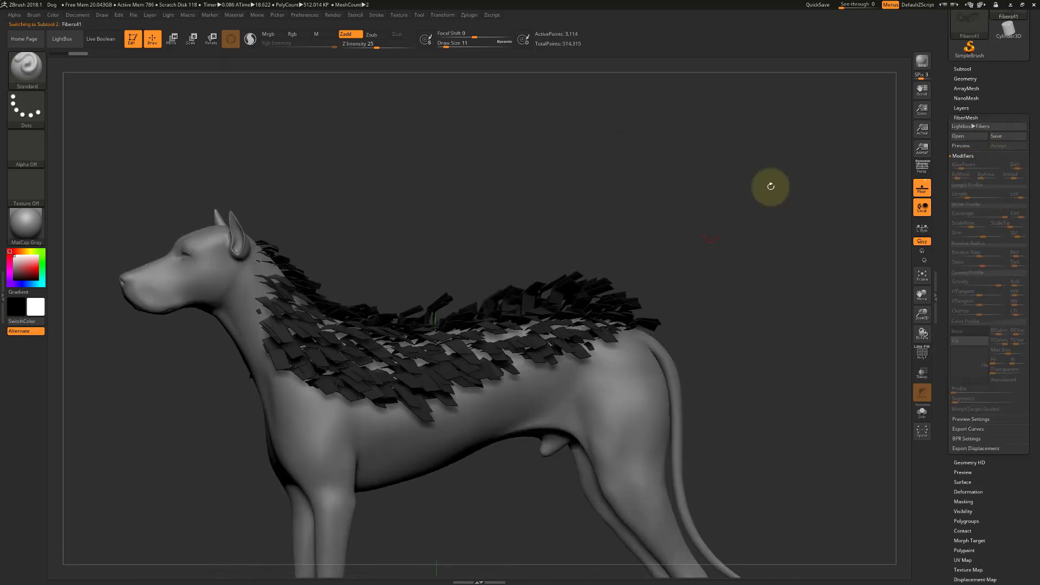
pyautogui.click(968, 68)
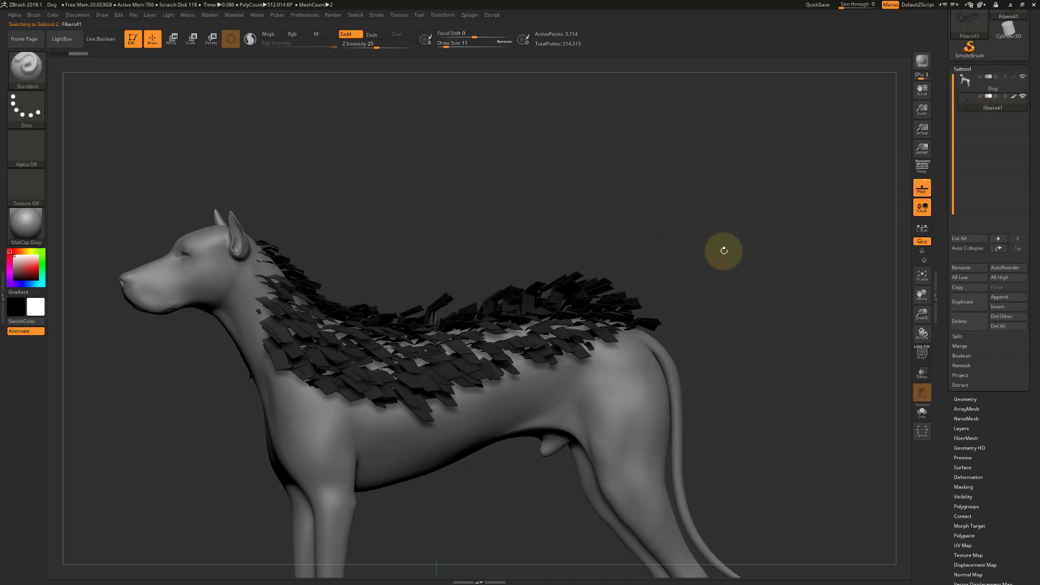
pyautogui.moveTo(1013, 97)
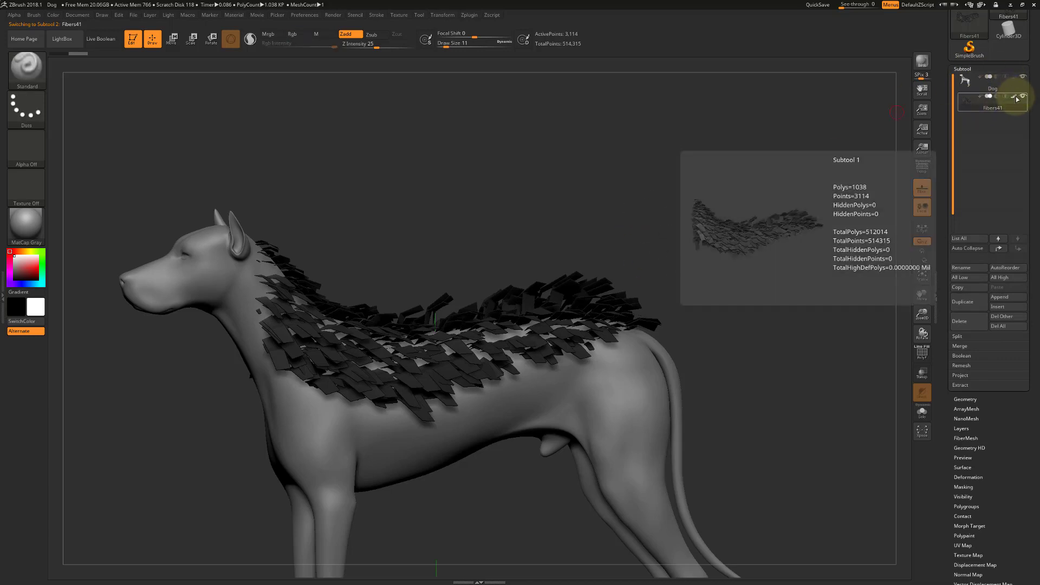
pyautogui.click(1014, 98)
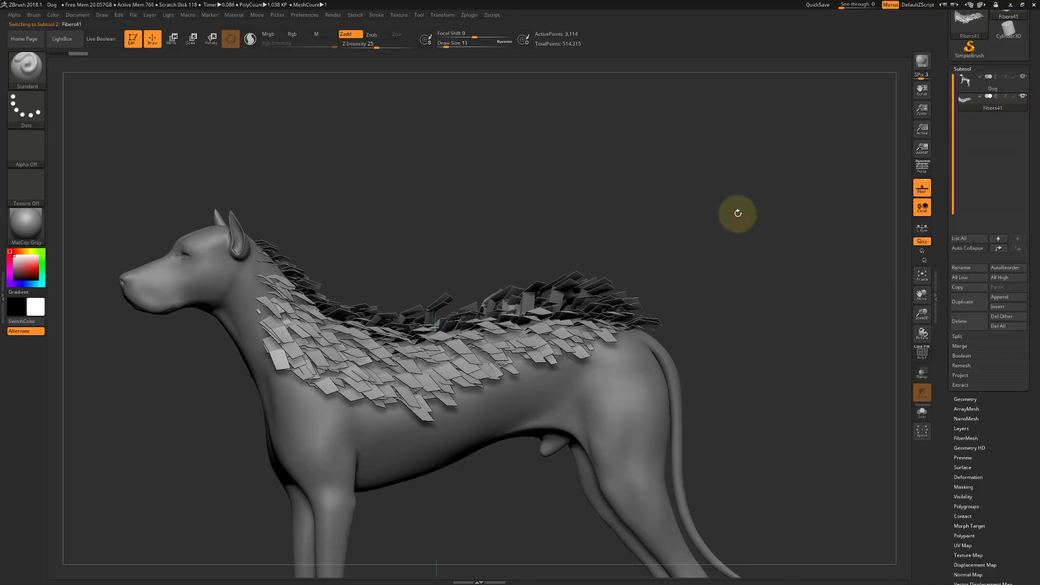
pyautogui.moveTo(736, 211); pyautogui.dragTo(757, 154)
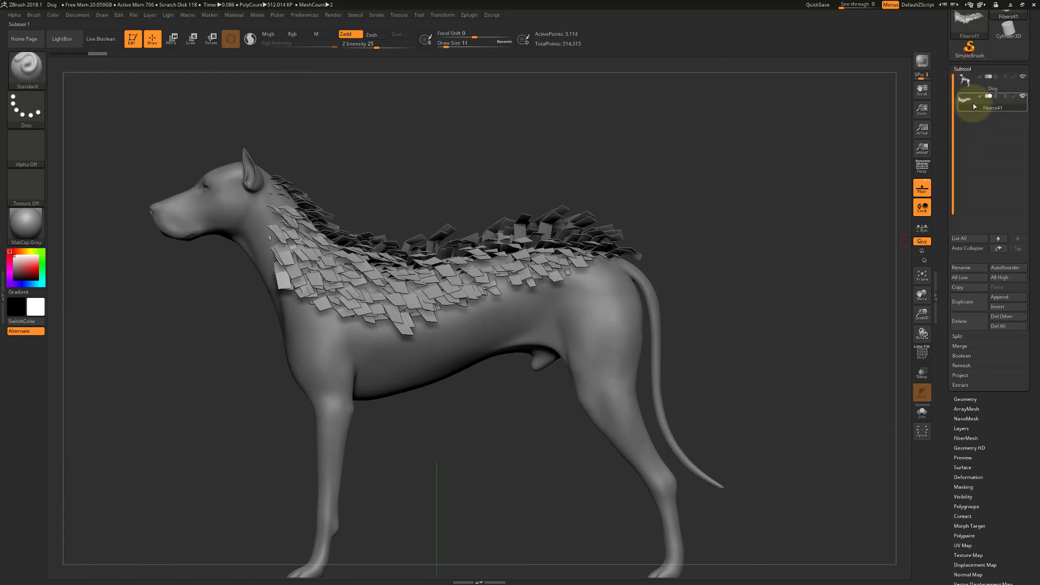
# - Choose the GroomLengthen brush for the feather subtool and set its Draw Size to 80
pyautogui.moveTo(975, 107)
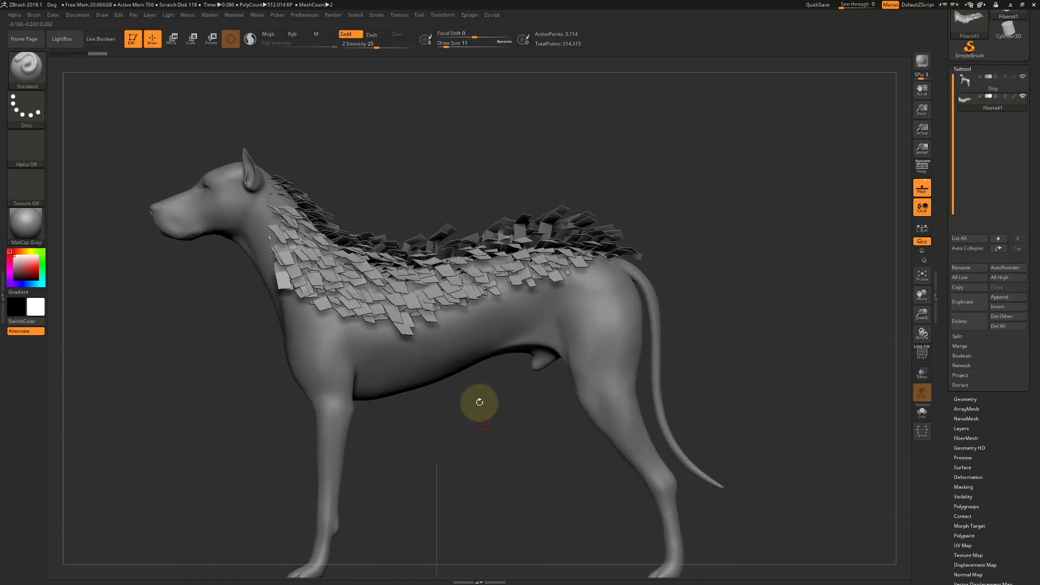
pyautogui.click(28, 75)
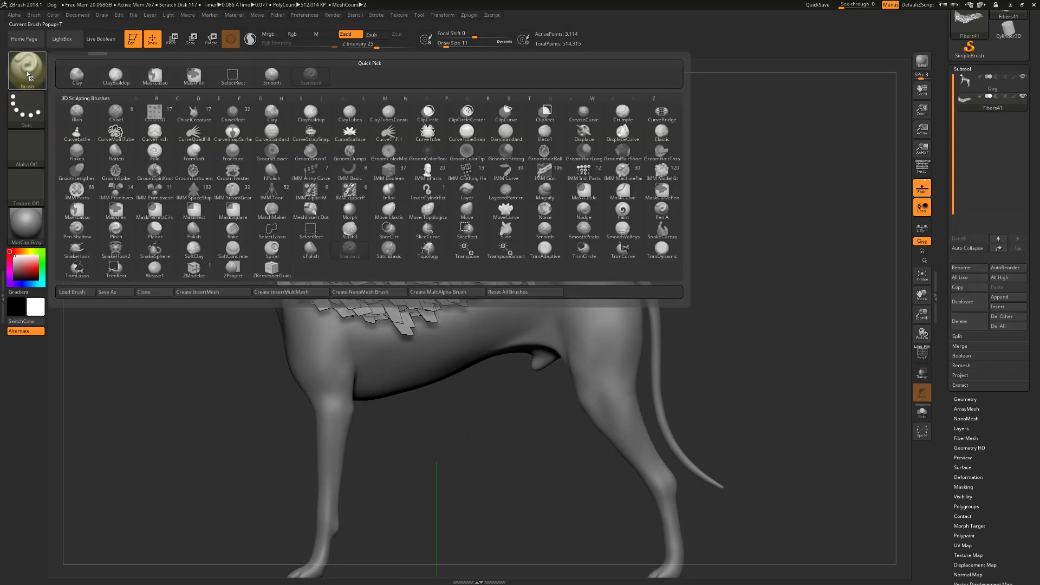
pyautogui.press('g')
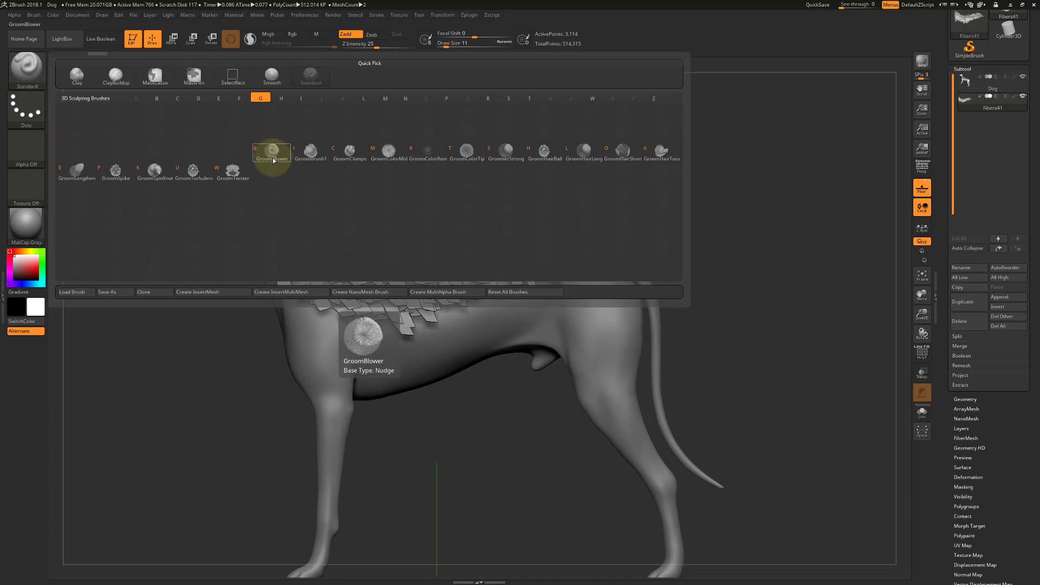
pyautogui.click(75, 172)
pyautogui.press('space')
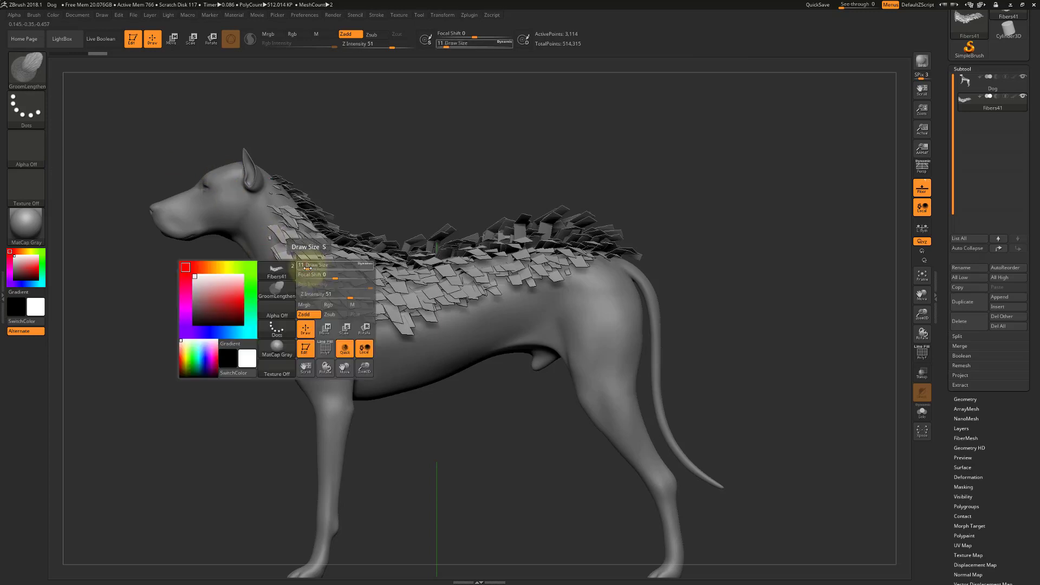
pyautogui.moveTo(319, 268)
pyautogui.mouseDown()
pyautogui.moveTo(320, 288)
pyautogui.moveTo(379, 282)
pyautogui.mouseUp()
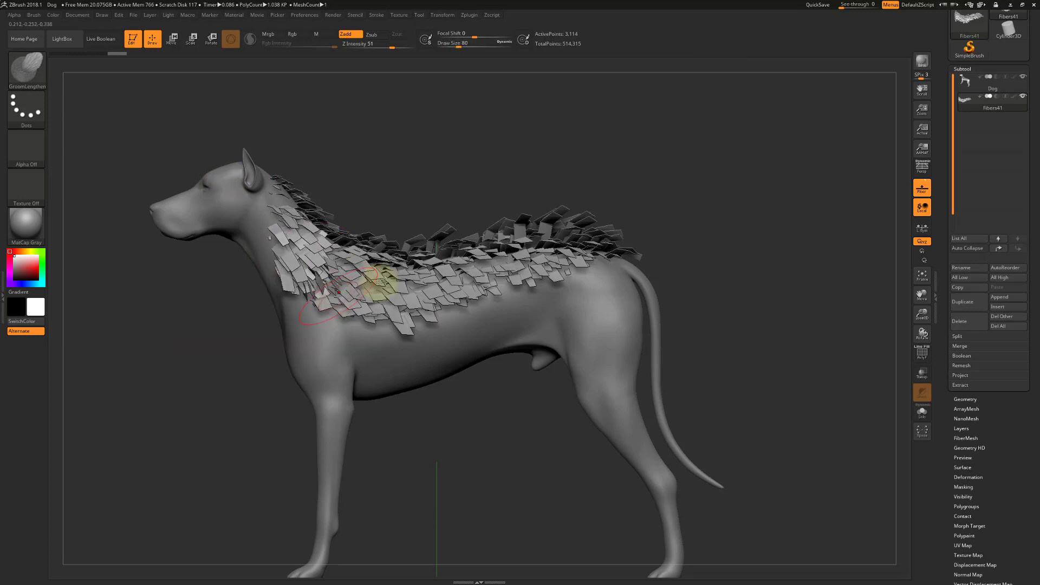
# - Lengthen the feathers along the dog's flank, shoulder and neck with GroomLengthen strokes
pyautogui.moveTo(429, 144); pyautogui.dragTo(424, 178)
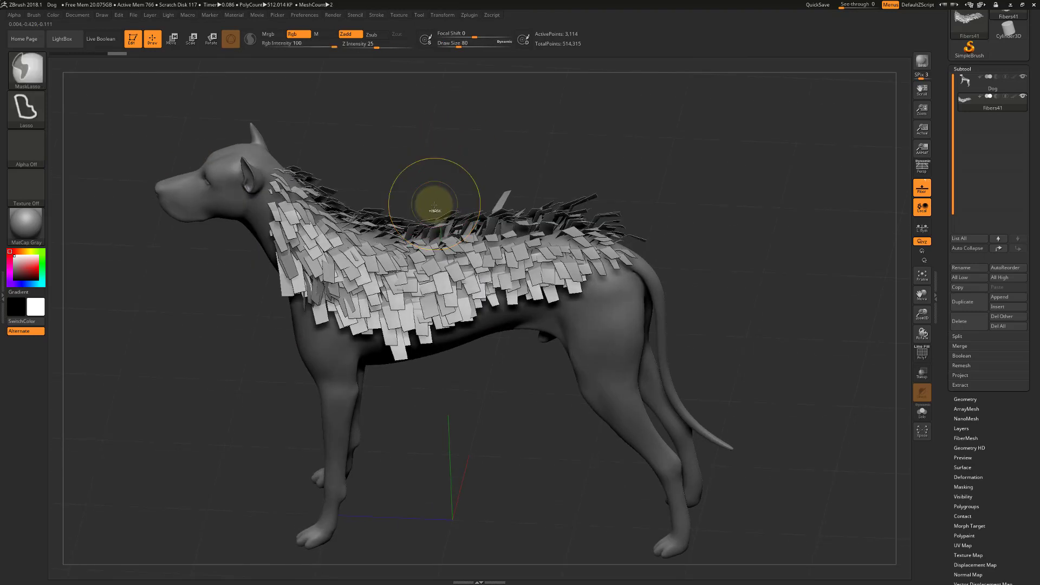
pyautogui.moveTo(365, 309)
pyautogui.mouseDown()
pyautogui.moveTo(396, 334)
pyautogui.moveTo(448, 318)
pyautogui.mouseUp()
pyautogui.moveTo(504, 280)
pyautogui.mouseDown()
pyautogui.moveTo(497, 286)
pyautogui.moveTo(539, 290)
pyautogui.mouseUp()
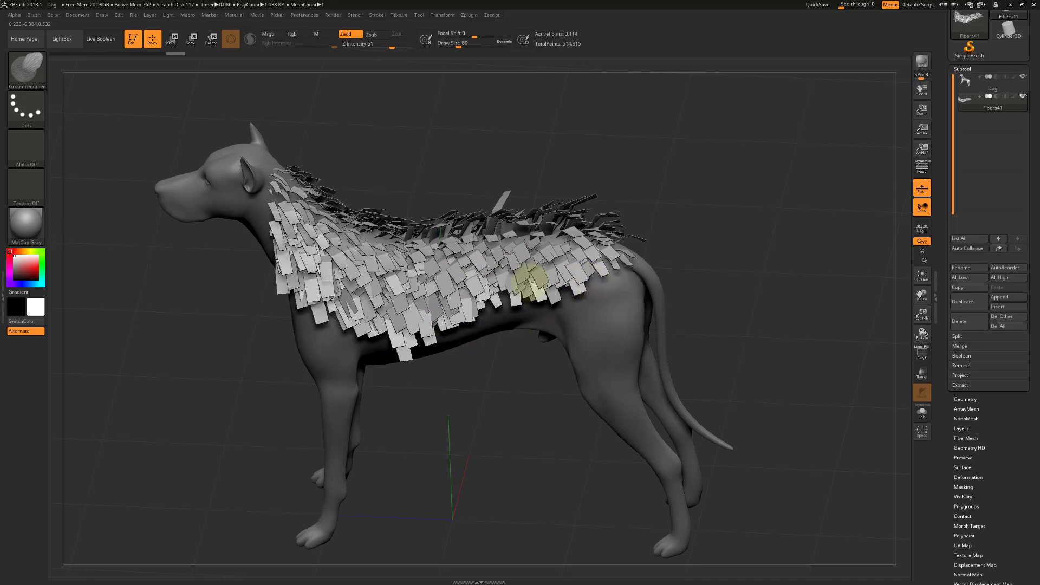
pyautogui.moveTo(289, 289); pyautogui.dragTo(306, 287)
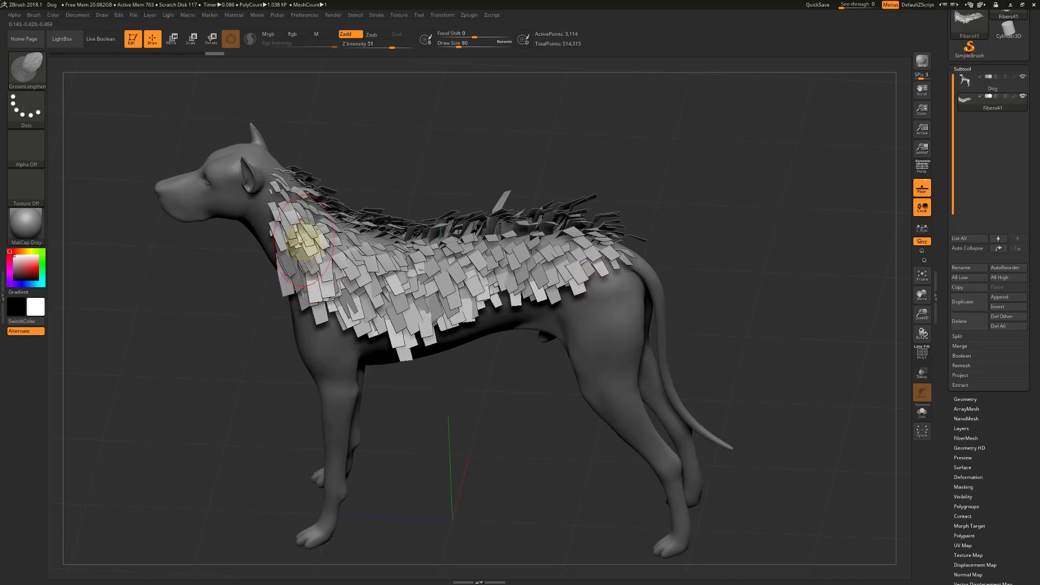
pyautogui.moveTo(422, 160); pyautogui.dragTo(315, 236)
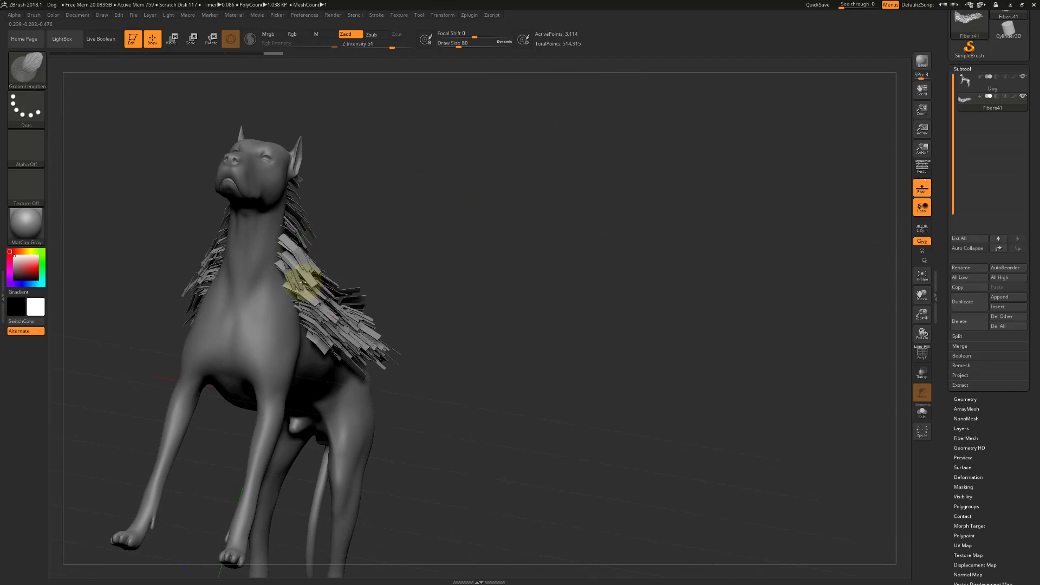
pyautogui.moveTo(363, 292)
pyautogui.mouseDown()
pyautogui.moveTo(415, 250)
pyautogui.moveTo(414, 238)
pyautogui.moveTo(363, 294)
pyautogui.mouseUp()
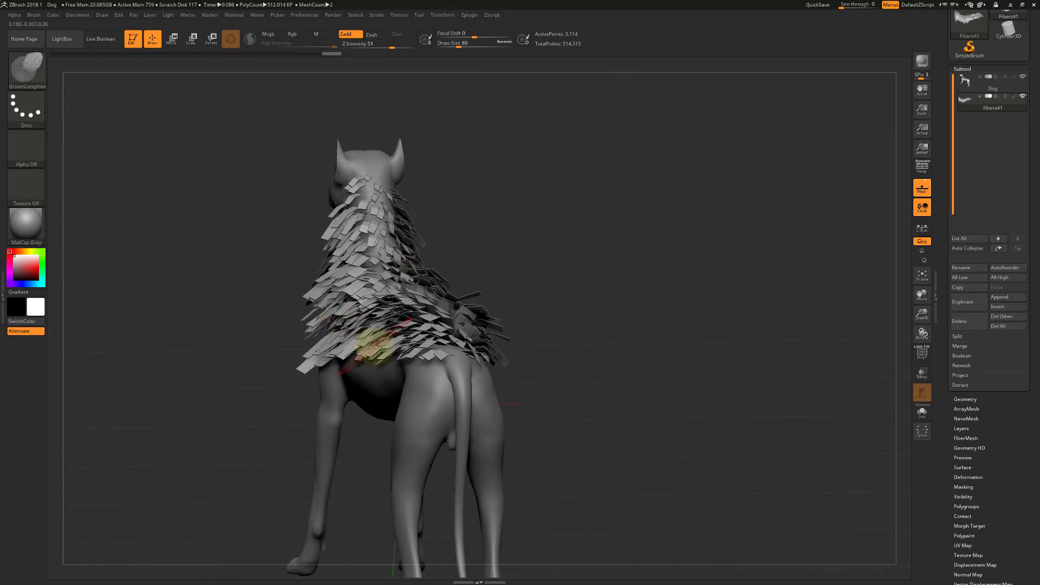
# - Groom the feathers over the back, rump and nape with GroomLengthen, working from rear, top and side views
pyautogui.moveTo(624, 322); pyautogui.dragTo(557, 361)
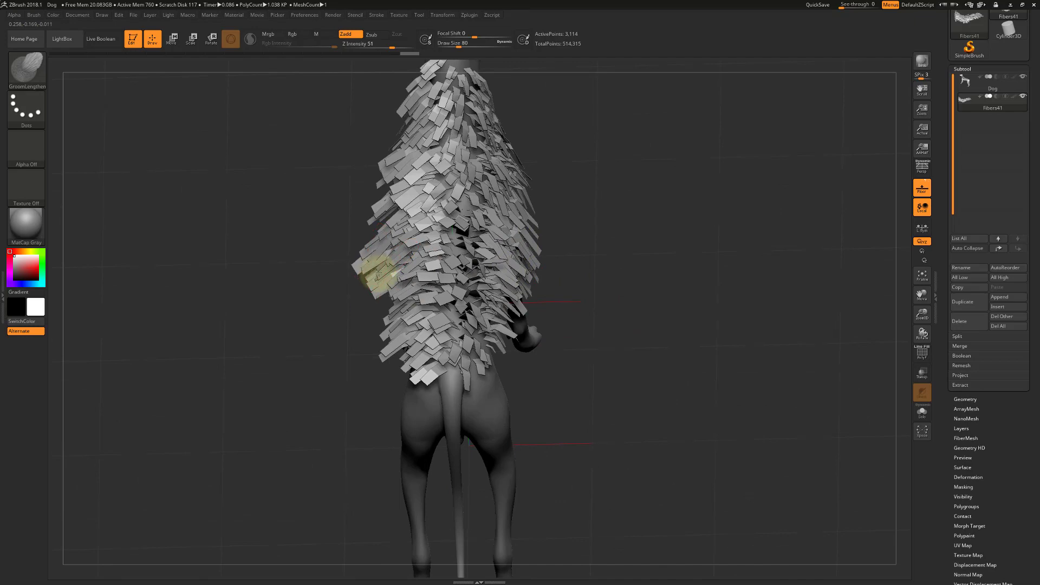
pyautogui.moveTo(626, 340); pyautogui.dragTo(673, 202)
pyautogui.moveTo(663, 258); pyautogui.dragTo(426, 183)
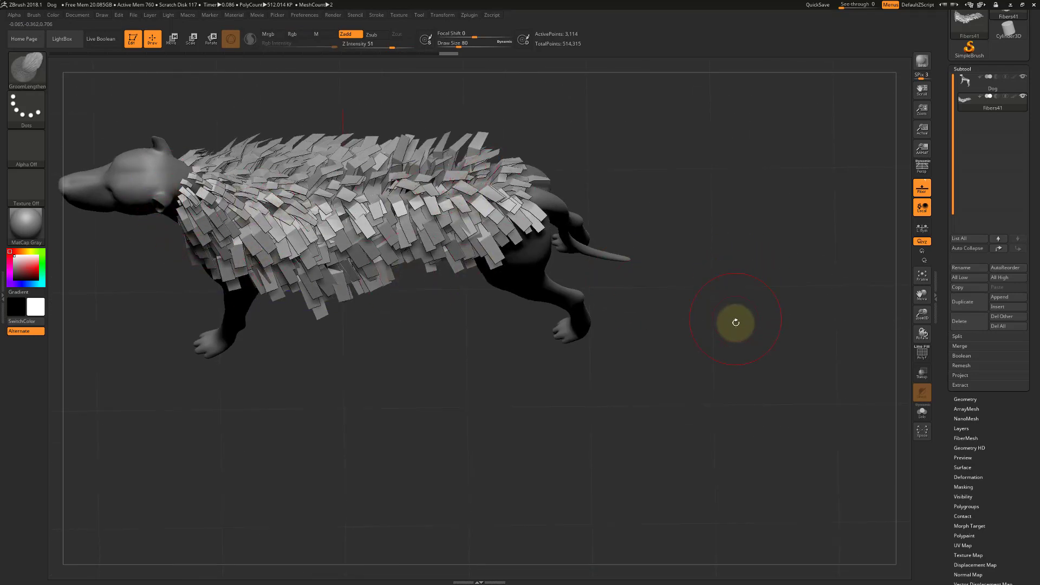
pyautogui.moveTo(733, 320)
pyautogui.mouseDown()
pyautogui.moveTo(738, 260)
pyautogui.moveTo(690, 278)
pyautogui.moveTo(674, 243)
pyautogui.mouseUp()
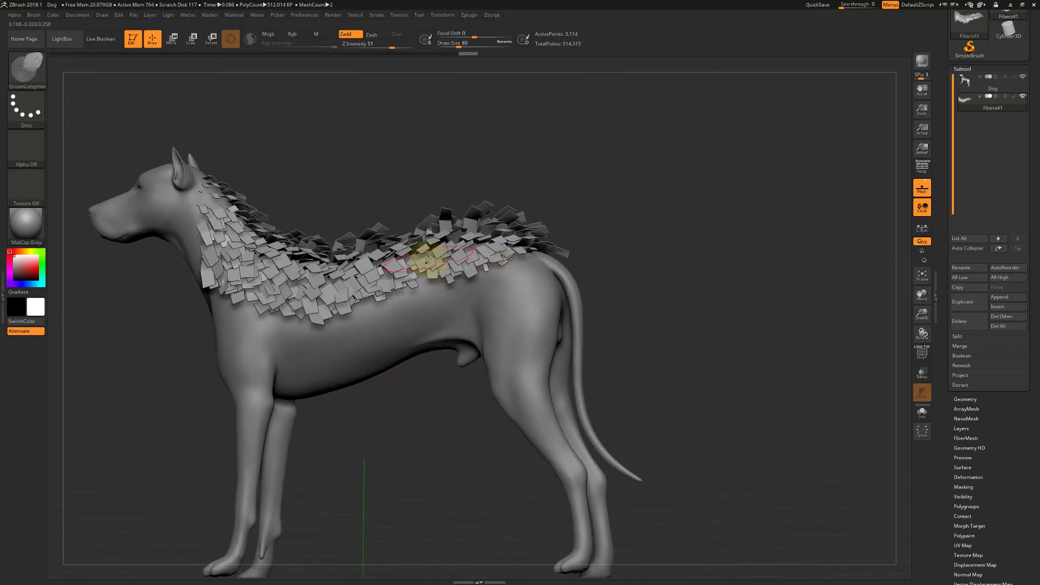
pyautogui.moveTo(591, 230); pyautogui.dragTo(569, 267)
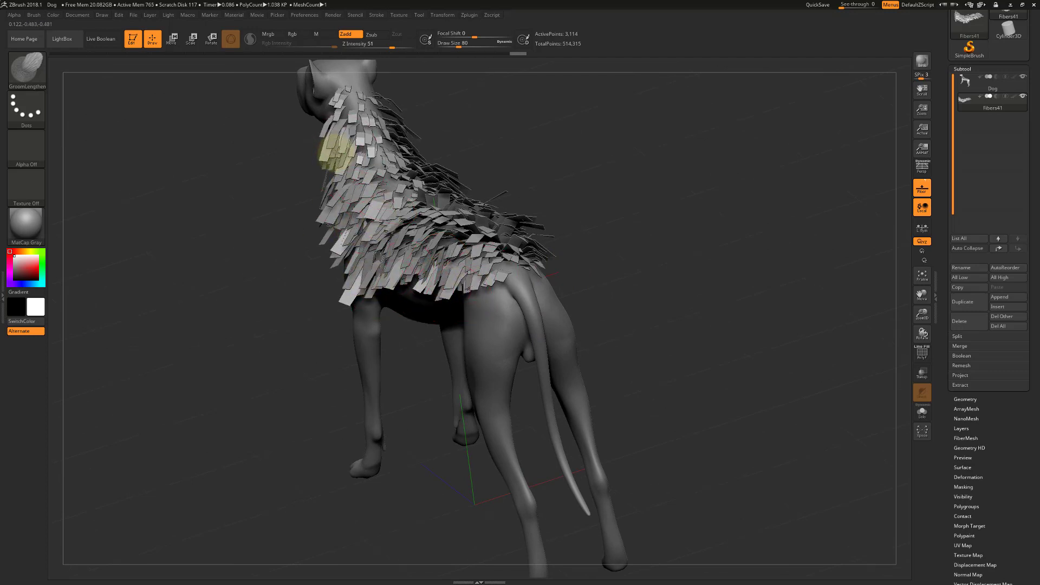
pyautogui.moveTo(481, 135)
pyautogui.mouseDown()
pyautogui.moveTo(541, 125)
pyautogui.moveTo(546, 138)
pyautogui.mouseUp()
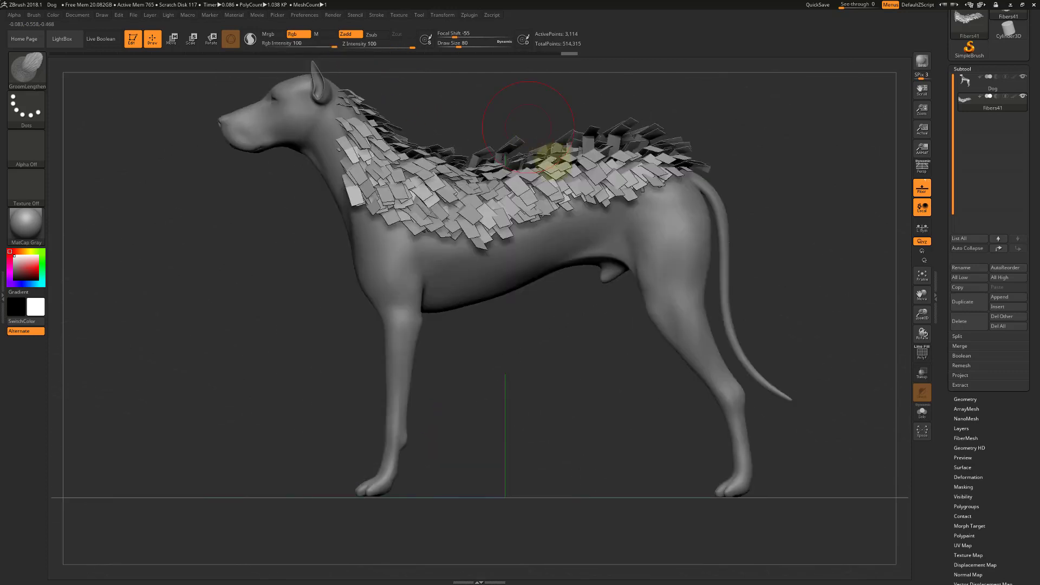
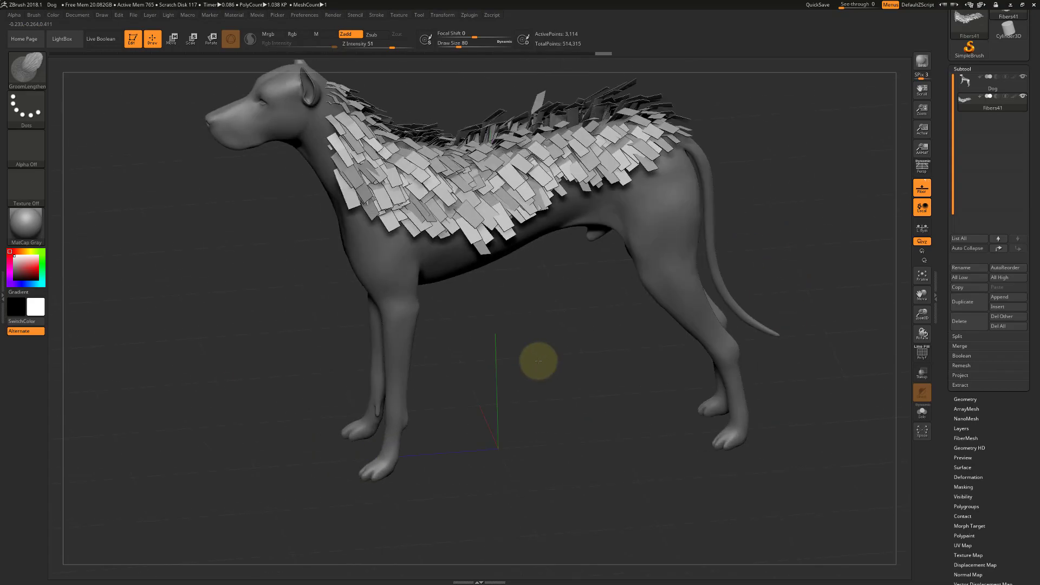
# - Create FiberUV coordinates for the feather subtool so that all fibers share the same UV space
pyautogui.moveTo(785, 212)
pyautogui.mouseDown()
pyautogui.moveTo(771, 246)
pyautogui.moveTo(784, 269)
pyautogui.moveTo(779, 230)
pyautogui.mouseUp()
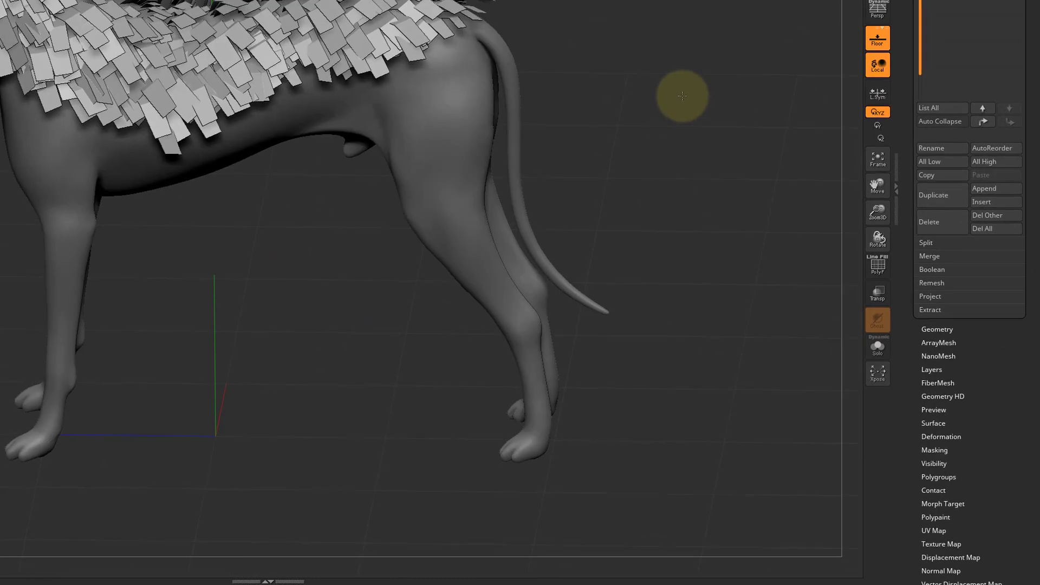
pyautogui.keyDown('shift'); pyautogui.moveTo(682, 96); pyautogui.dragTo(823, 128); pyautogui.keyUp('shift')
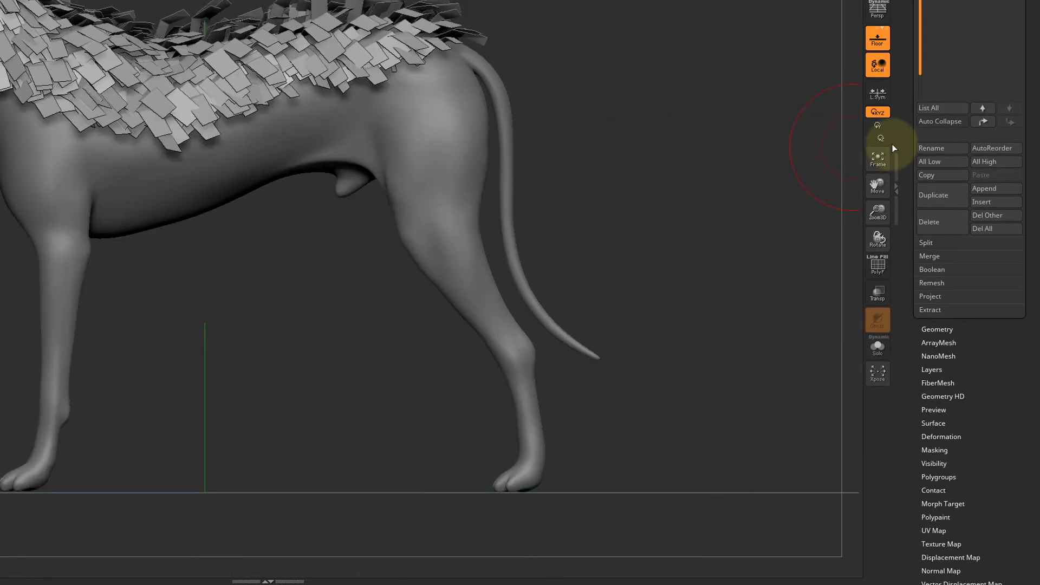
pyautogui.click(933, 1)
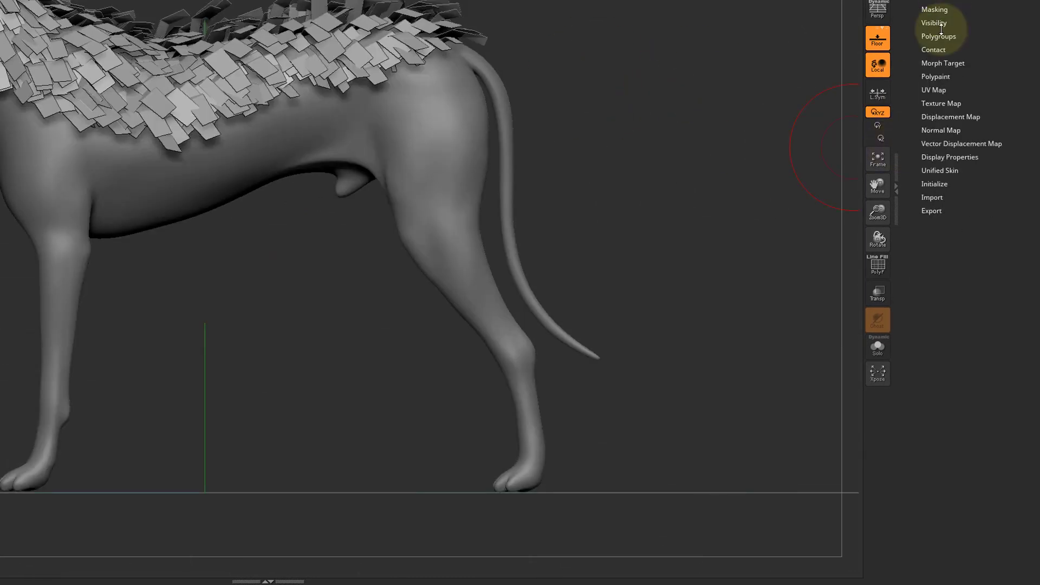
pyautogui.click(927, 91)
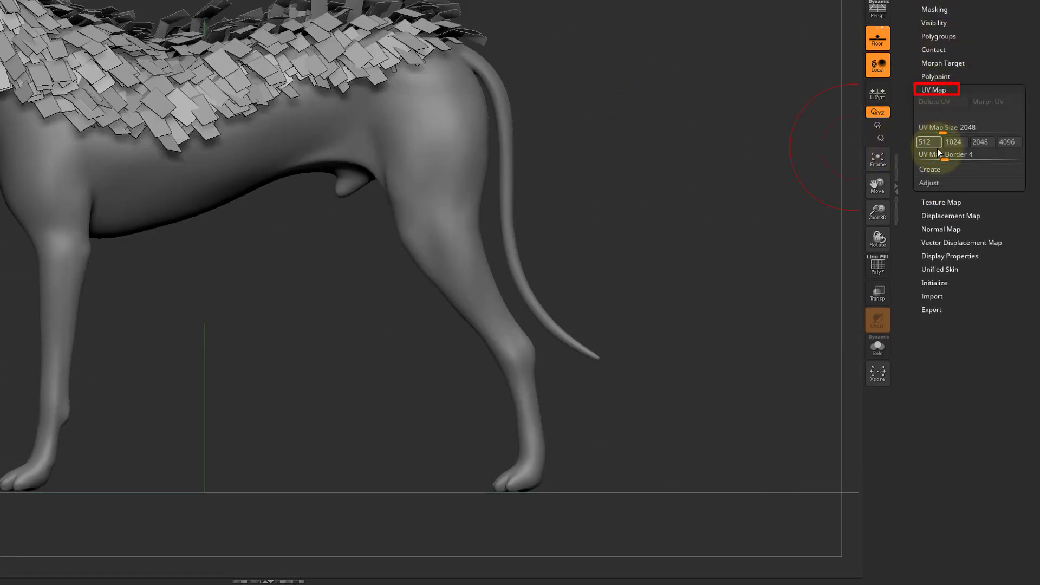
pyautogui.click(927, 169)
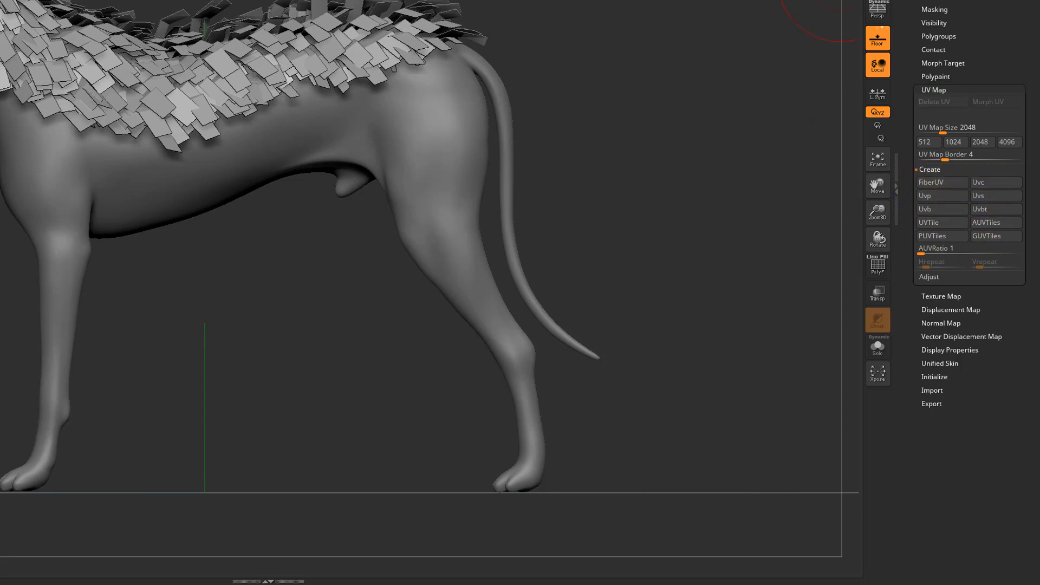
pyautogui.moveTo(578, 122); pyautogui.dragTo(628, 136)
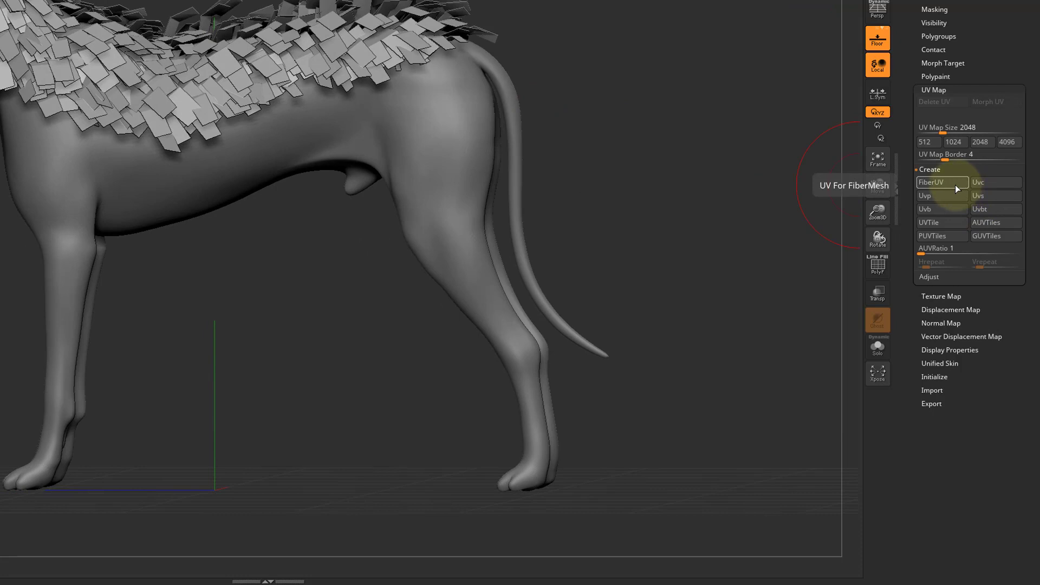
pyautogui.press('ctrl')
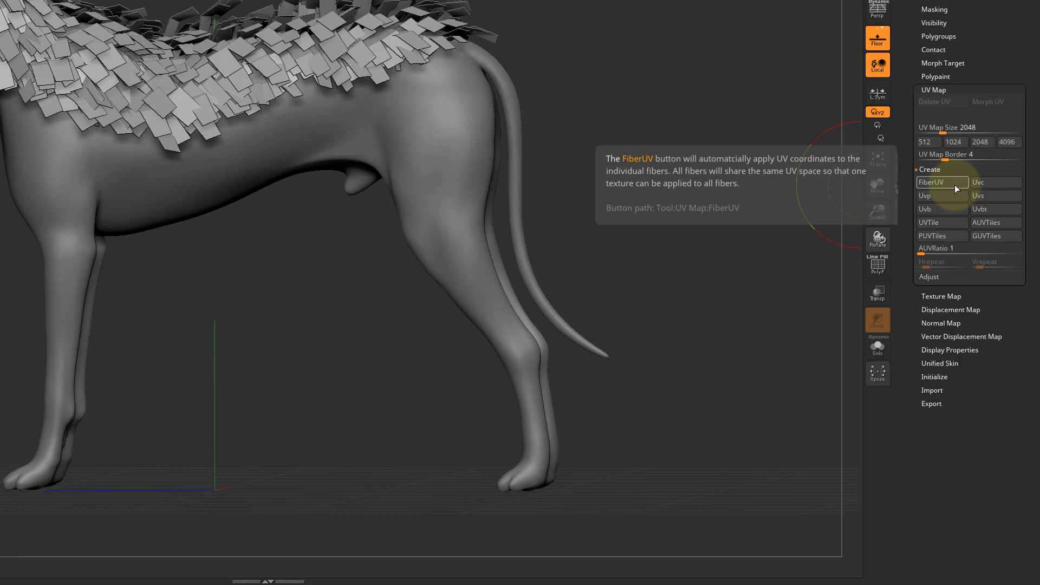
pyautogui.click(952, 184)
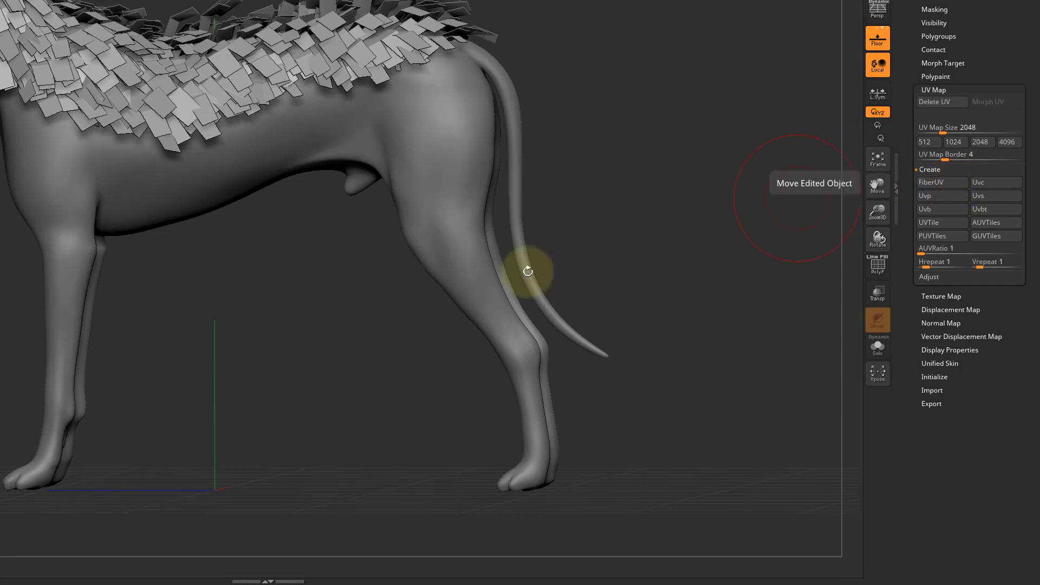
pyautogui.moveTo(670, 193)
pyautogui.mouseDown()
pyautogui.moveTo(684, 189)
pyautogui.moveTo(660, 188)
pyautogui.mouseUp()
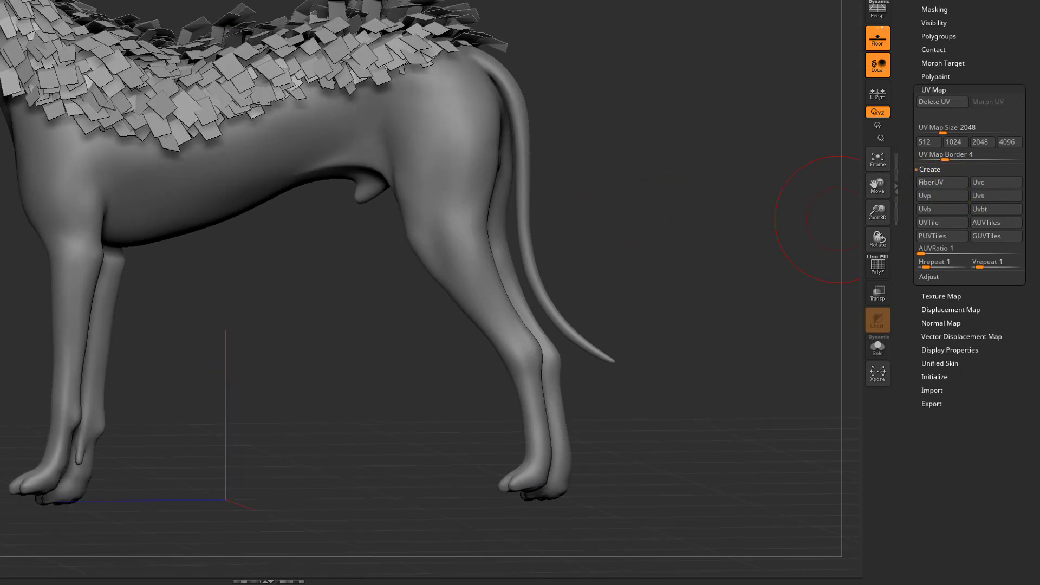
pyautogui.moveTo(628, 24)
pyautogui.mouseDown()
pyautogui.moveTo(615, 16)
pyautogui.moveTo(650, 63)
pyautogui.moveTo(622, 42)
pyautogui.moveTo(657, 26)
pyautogui.moveTo(646, 177)
pyautogui.mouseUp()
pyautogui.moveTo(610, 85); pyautogui.dragTo(631, 46)
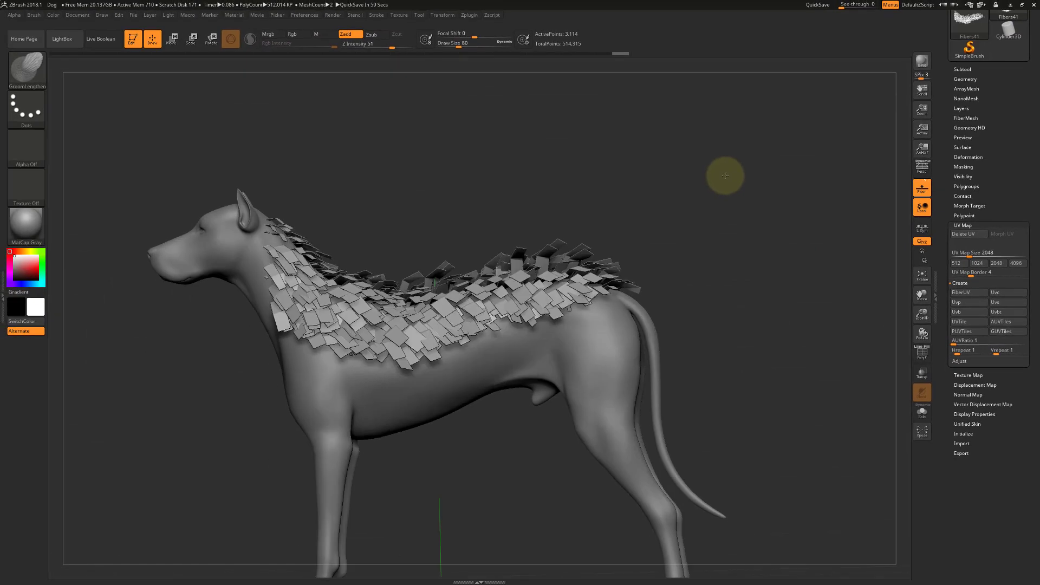
pyautogui.moveTo(742, 194); pyautogui.dragTo(673, 230)
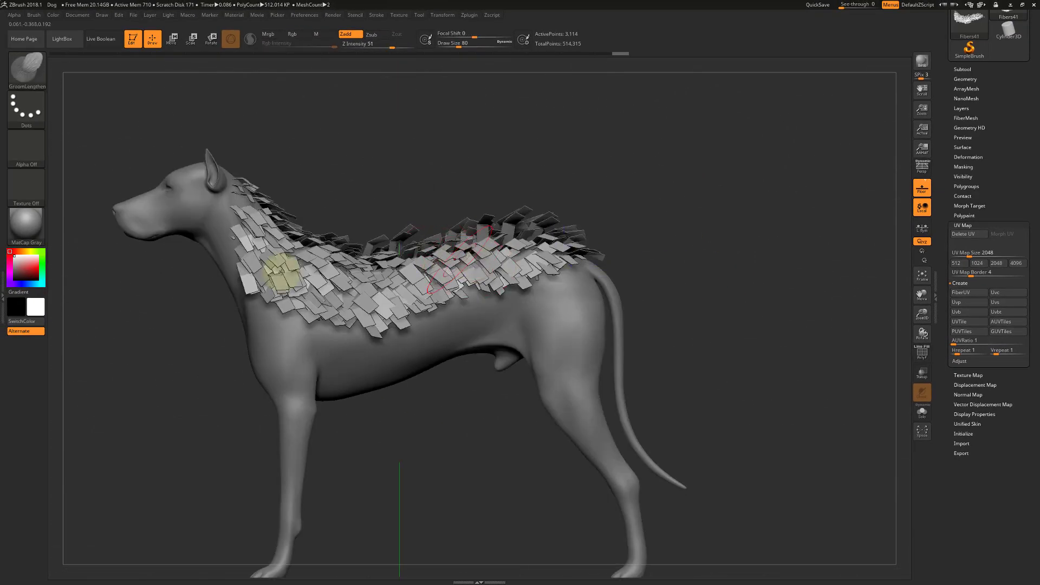
# - Export the feather subtool in OBJ format as Fibers41 to the Downloads folder
pyautogui.click(981, 61)
pyautogui.click(958, 69)
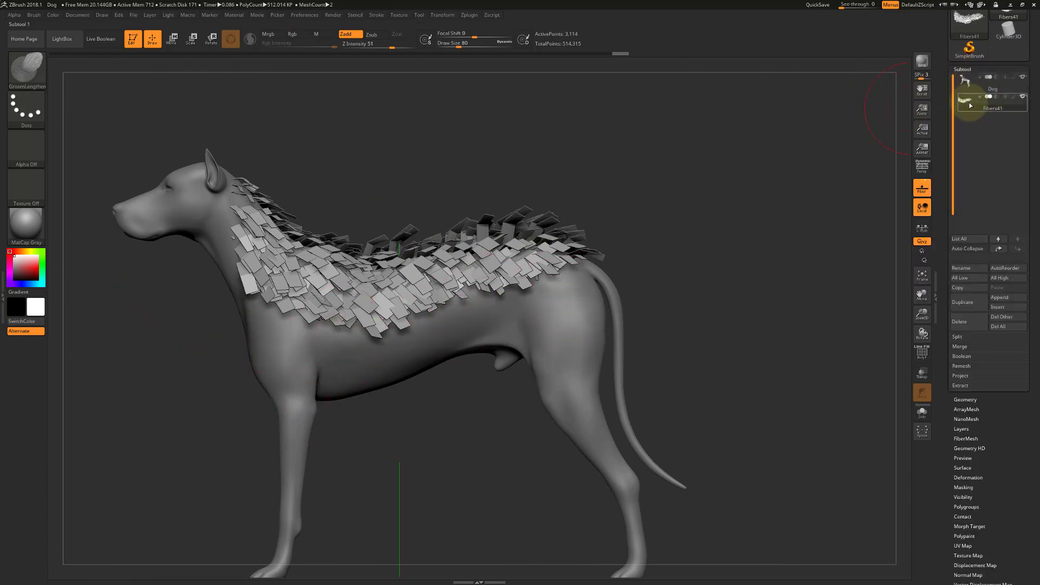
pyautogui.moveTo(970, 106)
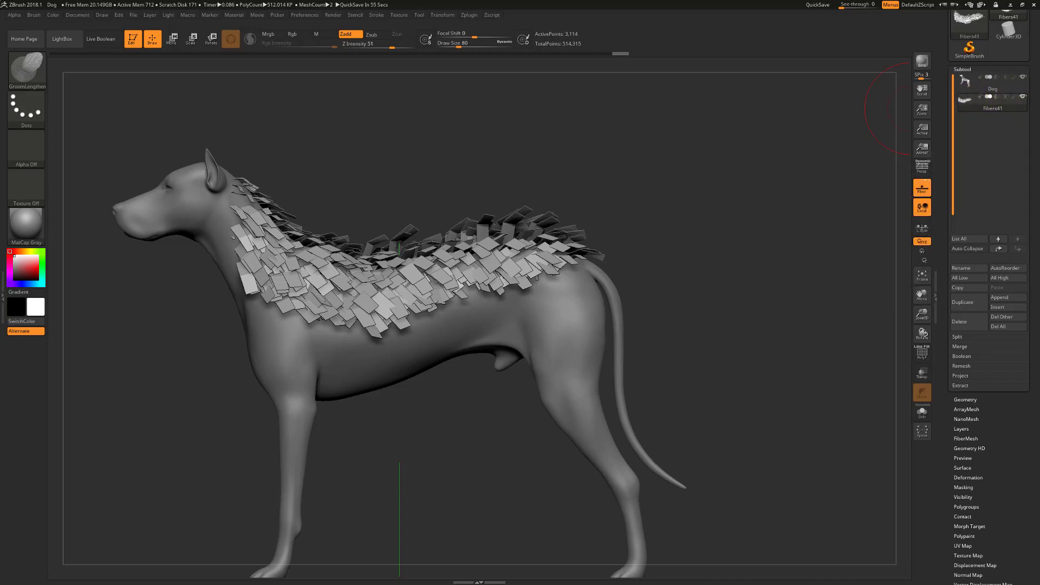
pyautogui.moveTo(944, 90); pyautogui.dragTo(951, 141)
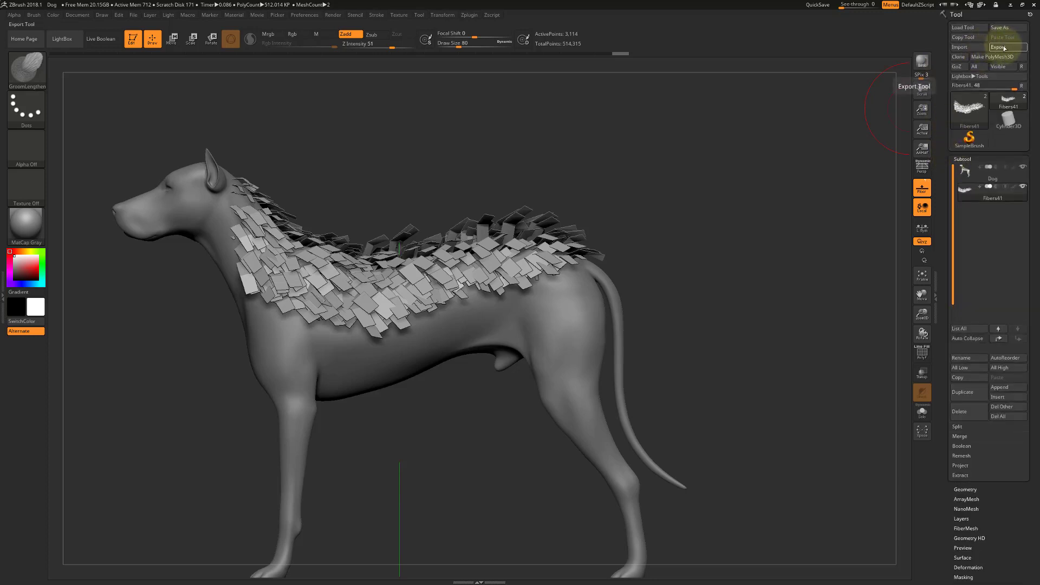
pyautogui.click(523, 102)
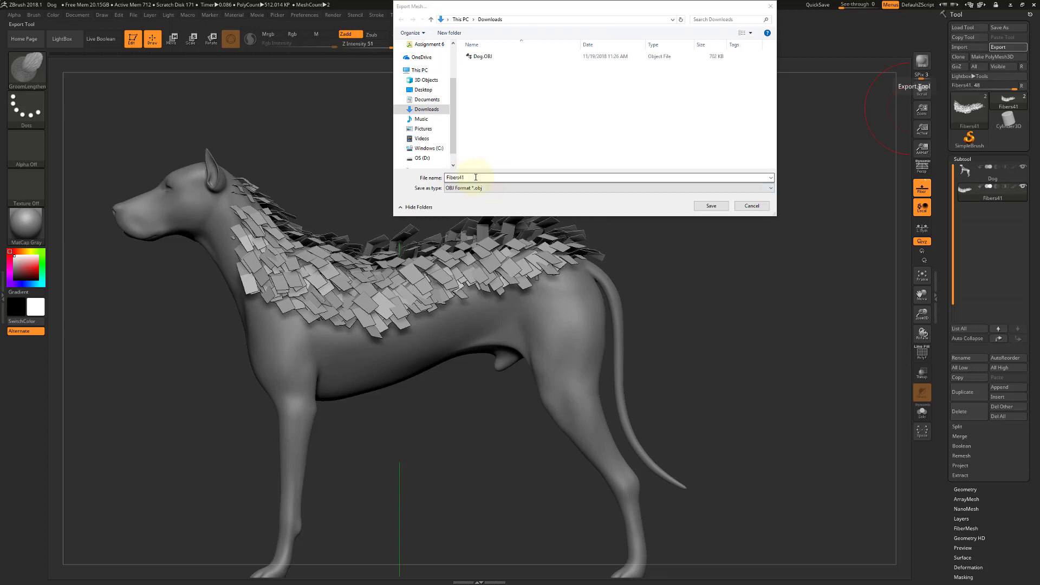
pyautogui.click(737, 146)
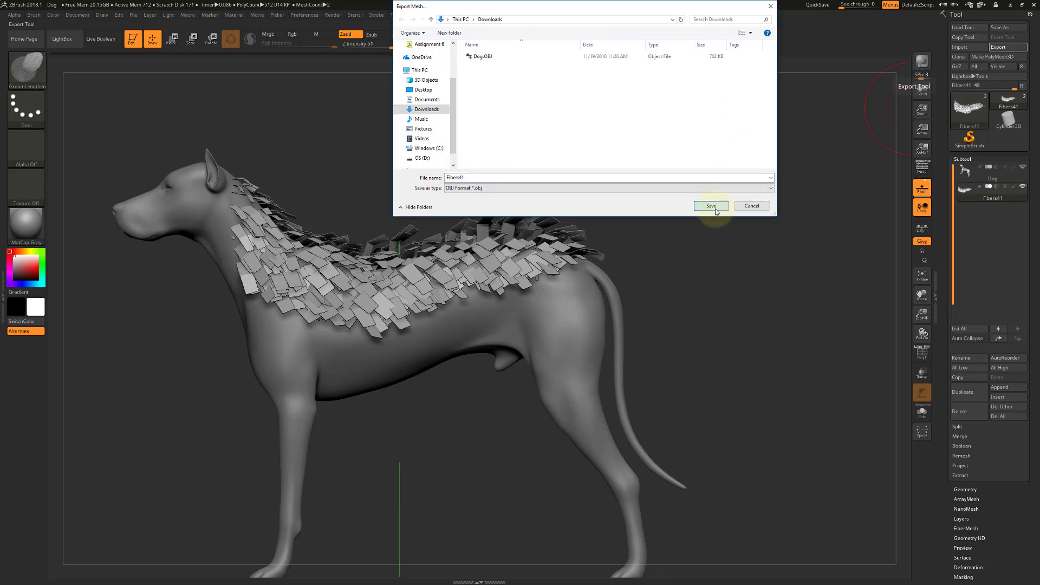
pyautogui.click(715, 209)
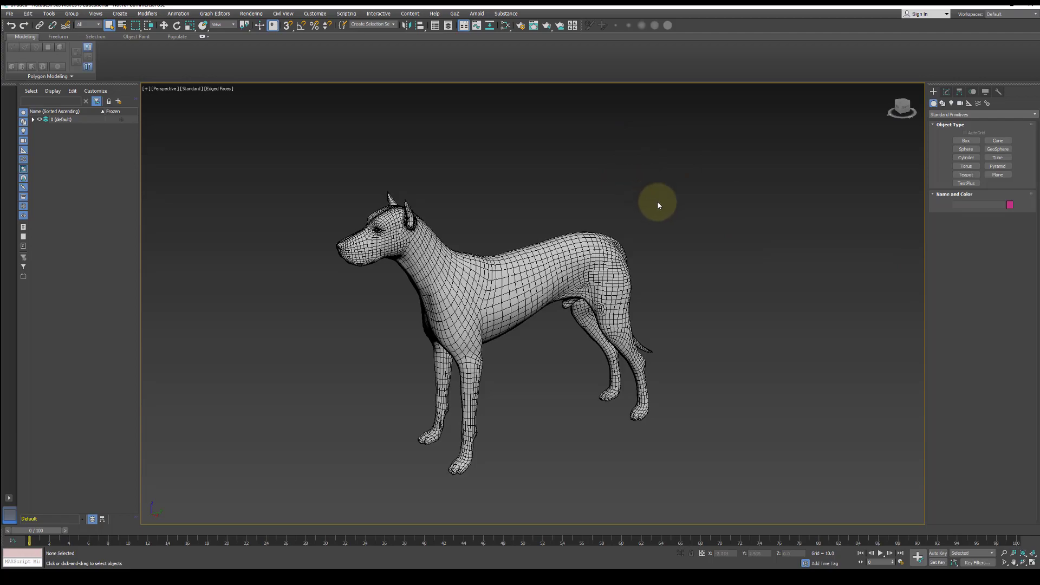
# - Switch to 3ds Max and examine the dog mesh from several angles
pyautogui.keyDown('alt'); pyautogui.moveTo(679, 233); pyautogui.dragTo(455, 240, button='middle'); pyautogui.keyUp('alt')
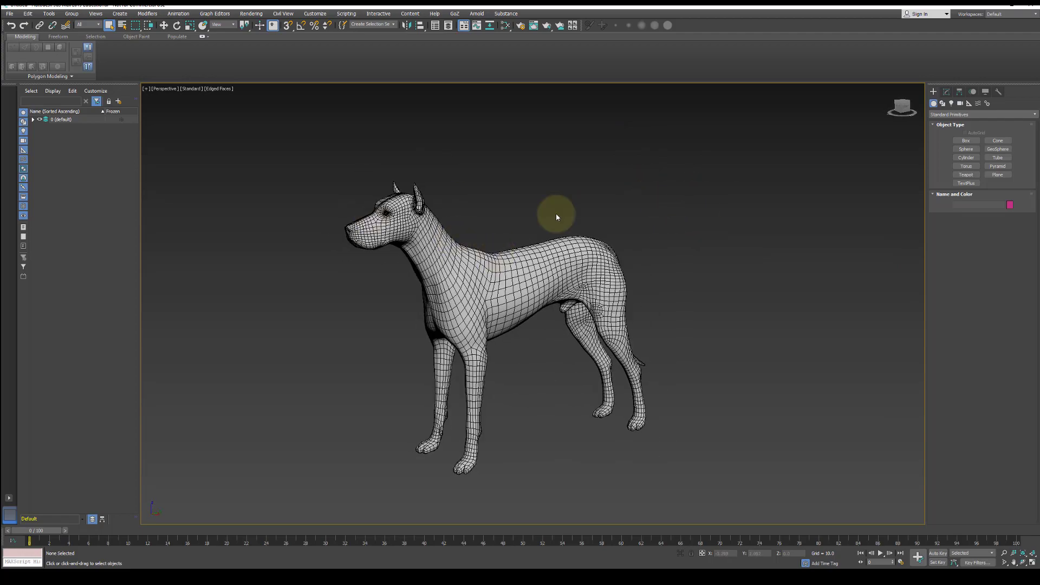
pyautogui.keyDown('alt'); pyautogui.moveTo(543, 179); pyautogui.dragTo(693, 288, button='middle'); pyautogui.keyUp('alt')
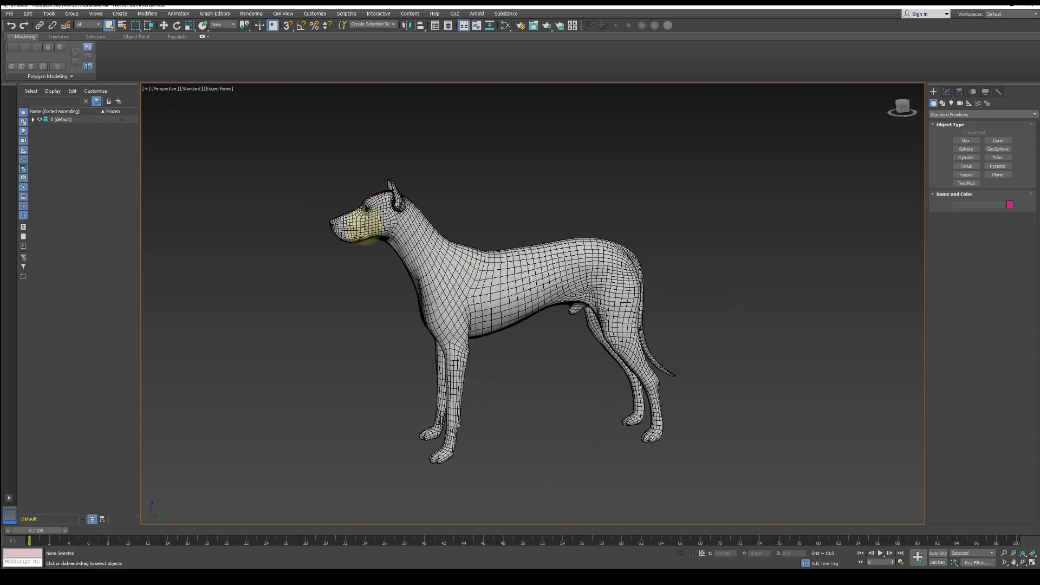
# - Import Fibers41.OBJ from the Downloads folder, keeping the current OBJ import options
pyautogui.keyDown('alt'); pyautogui.moveTo(435, 207); pyautogui.dragTo(780, 145, button='middle'); pyautogui.keyUp('alt')
pyautogui.keyDown('alt'); pyautogui.moveTo(765, 249); pyautogui.dragTo(494, 132, button='middle'); pyautogui.keyUp('alt')
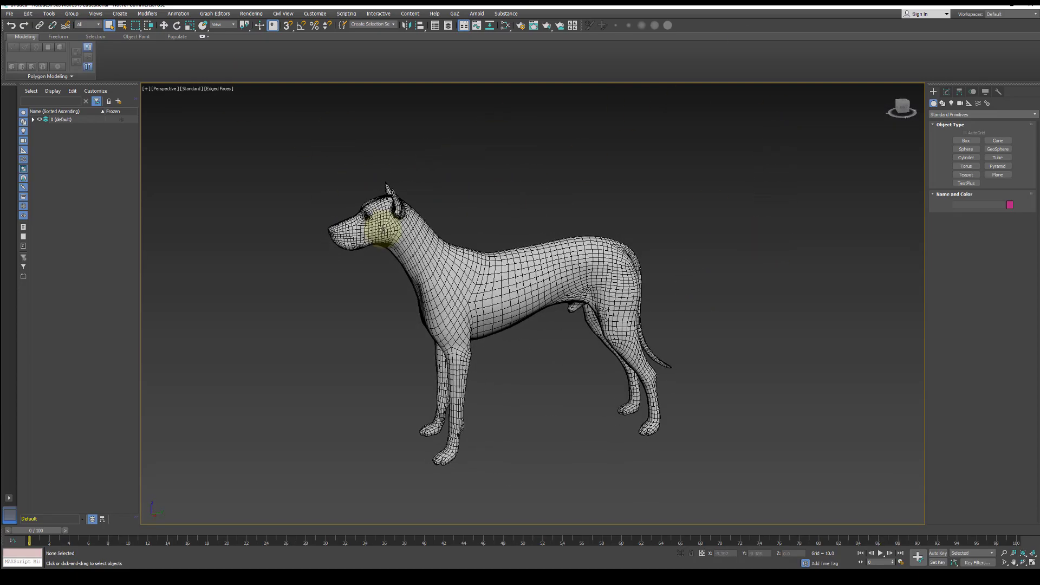
pyautogui.click(9, 13)
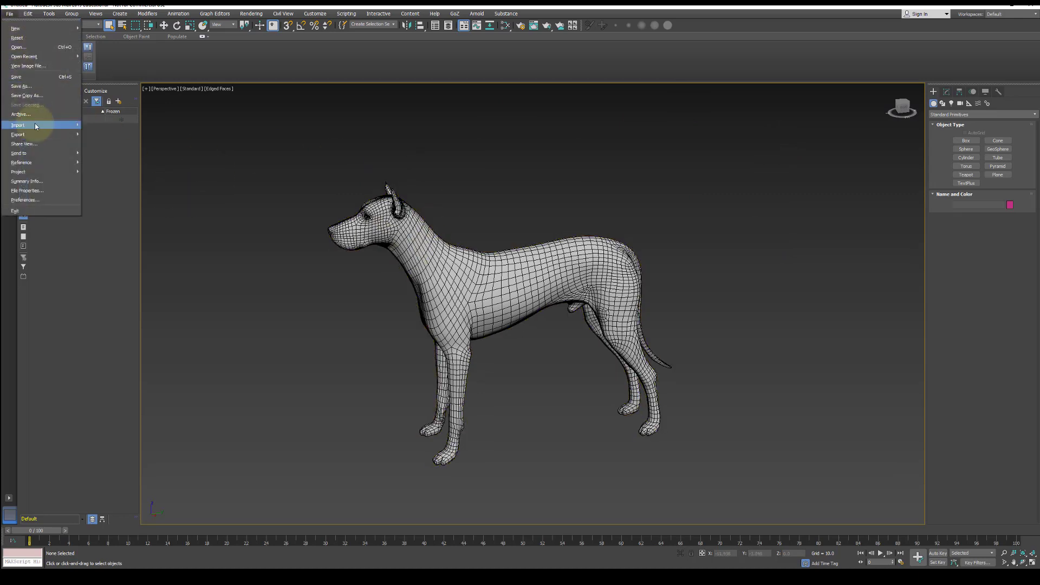
pyautogui.moveTo(33, 125)
pyautogui.click(100, 130)
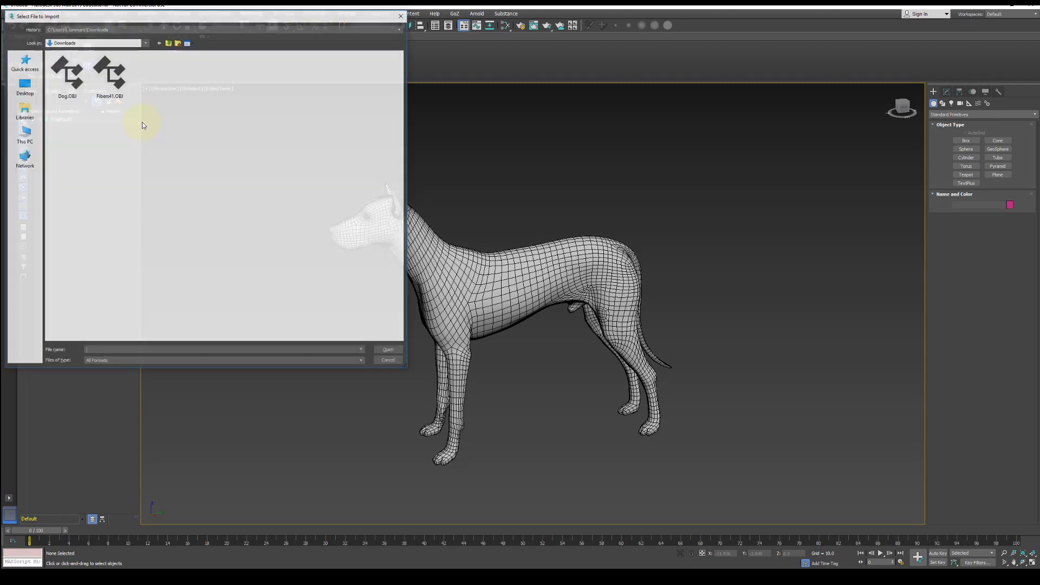
pyautogui.click(100, 76)
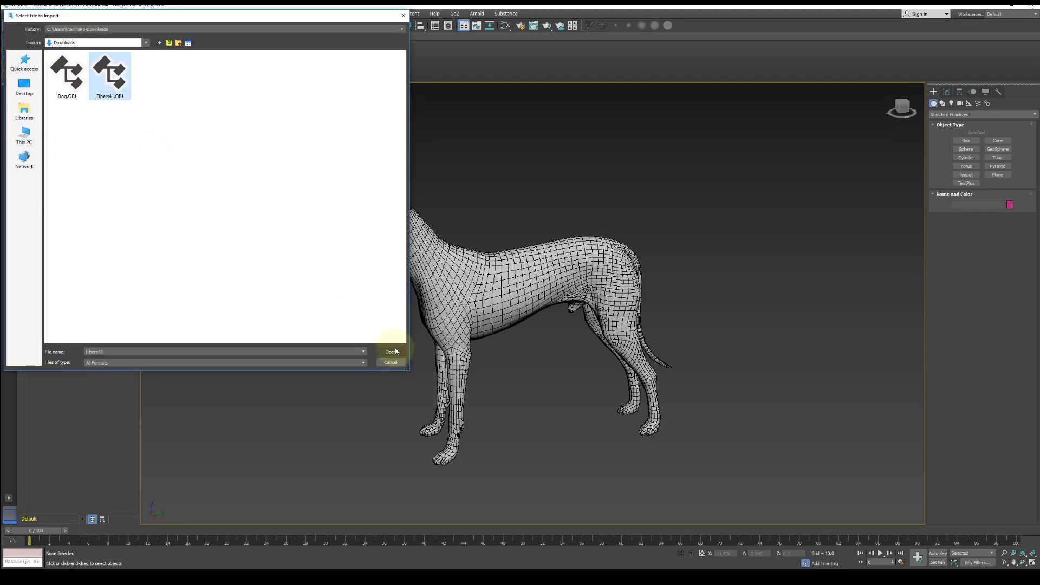
pyautogui.click(391, 351)
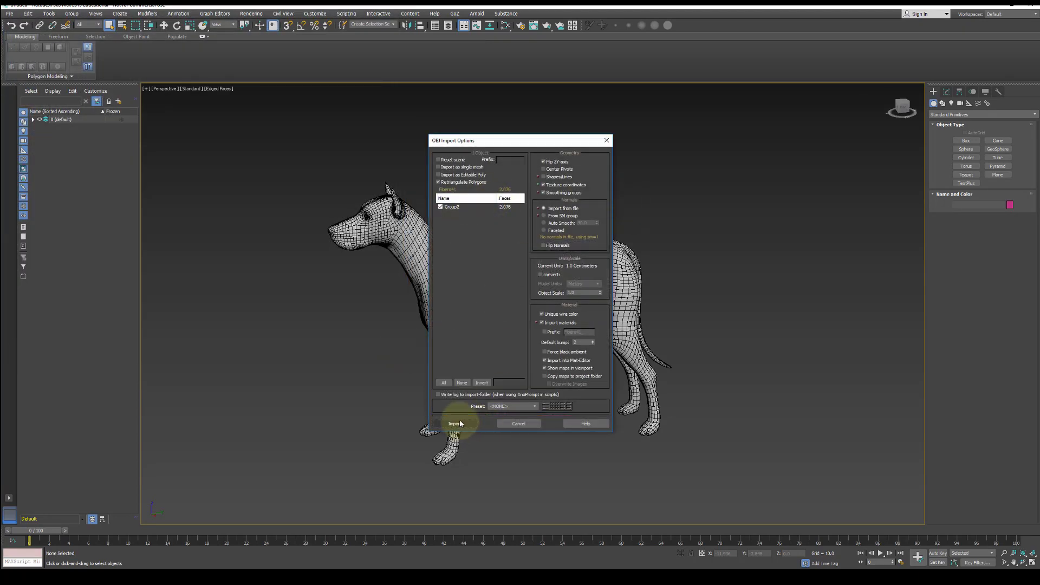
pyautogui.click(455, 422)
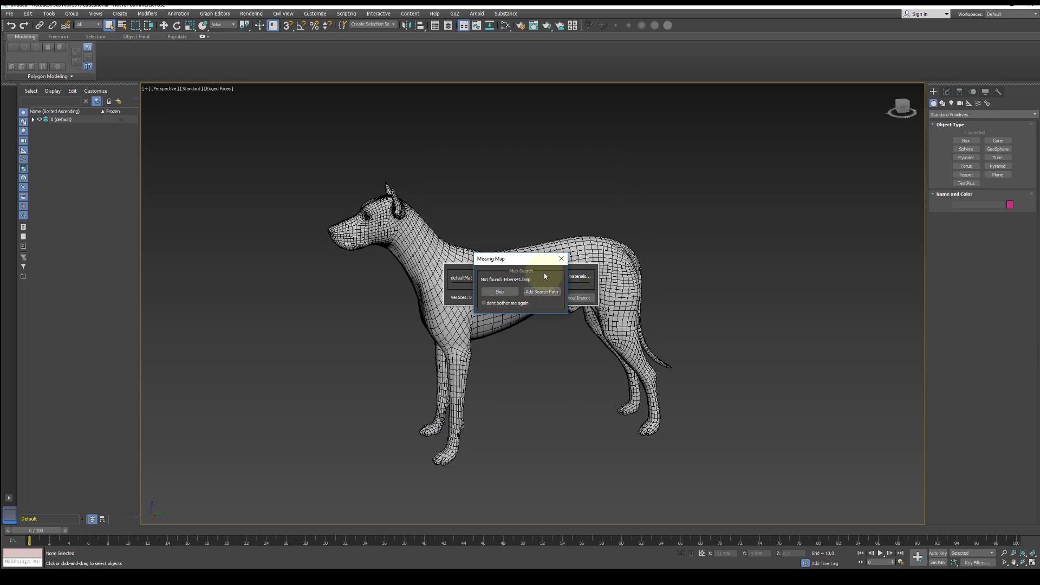
# - Skip the missing Fibers41.bmp map, dismiss the import summary and accept Group001 as the new name with Rename all enabled
pyautogui.click(501, 292)
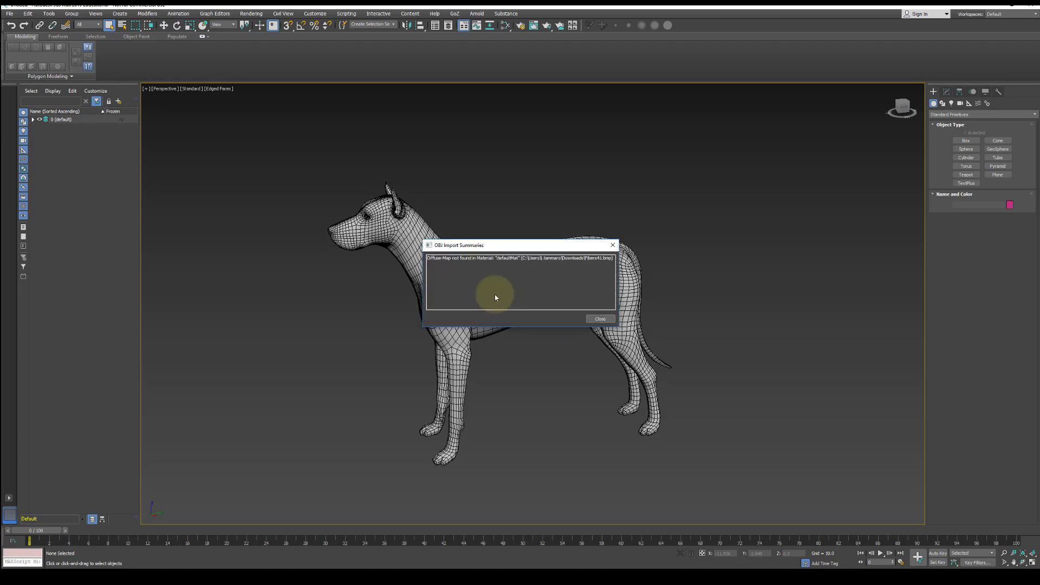
pyautogui.click(600, 320)
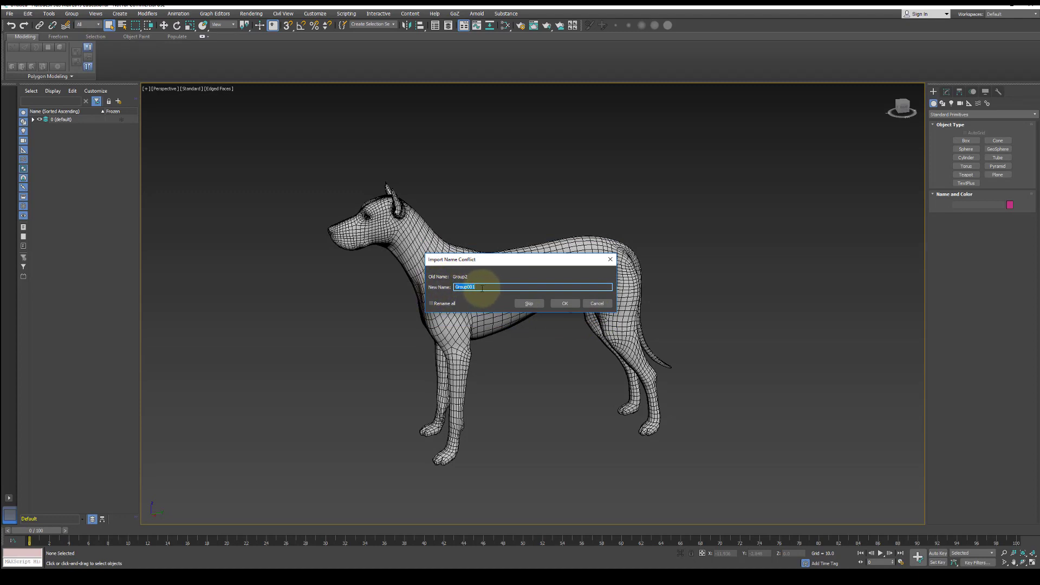
pyautogui.click(432, 303)
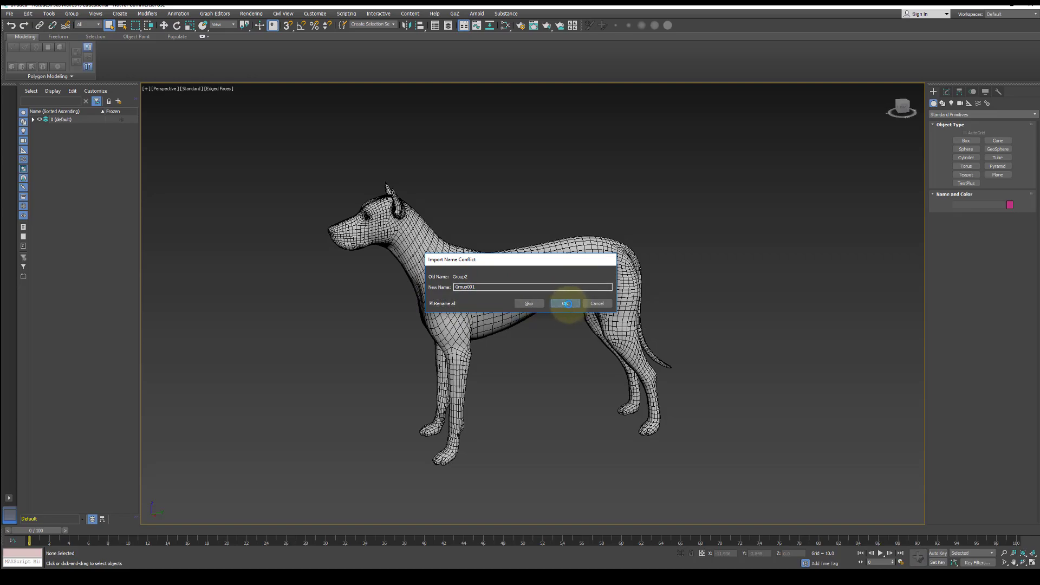
pyautogui.click(564, 304)
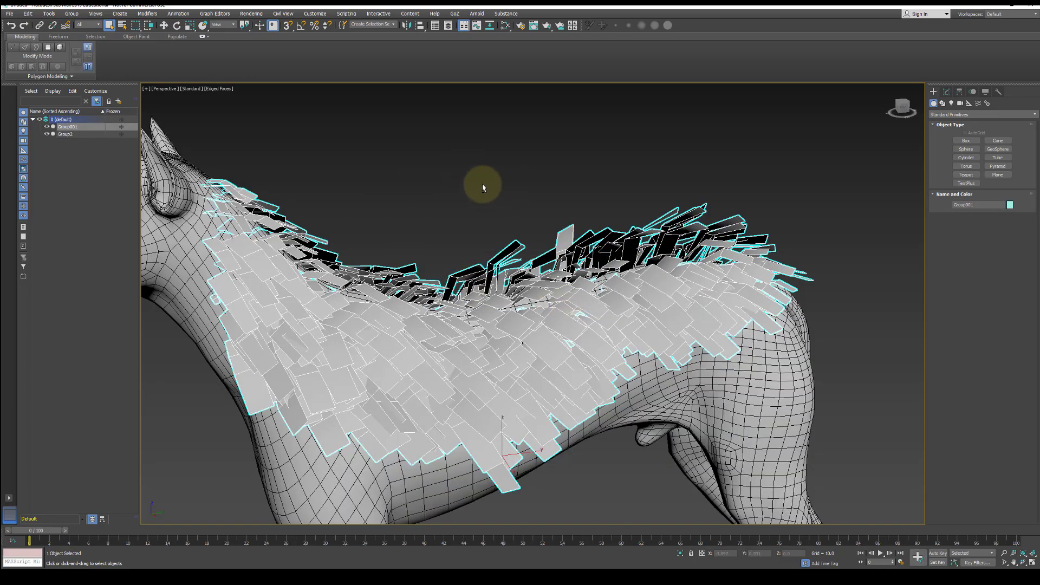
# - Set the object color of the imported feather mesh to black
pyautogui.moveTo(483, 188)
pyautogui.keyDown('alt'); pyautogui.mouseDown(button='middle')
pyautogui.moveTo(525, 156)
pyautogui.moveTo(501, 187)
pyautogui.mouseUp(button='middle'); pyautogui.keyUp('alt')
pyautogui.scroll(-3, 501, 187)
pyautogui.click(698, 240)
pyautogui.keyDown('alt'); pyautogui.moveTo(699, 240); pyautogui.dragTo(623, 283, button='middle'); pyautogui.keyUp('alt')
pyautogui.click(561, 287)
pyautogui.click(1009, 204)
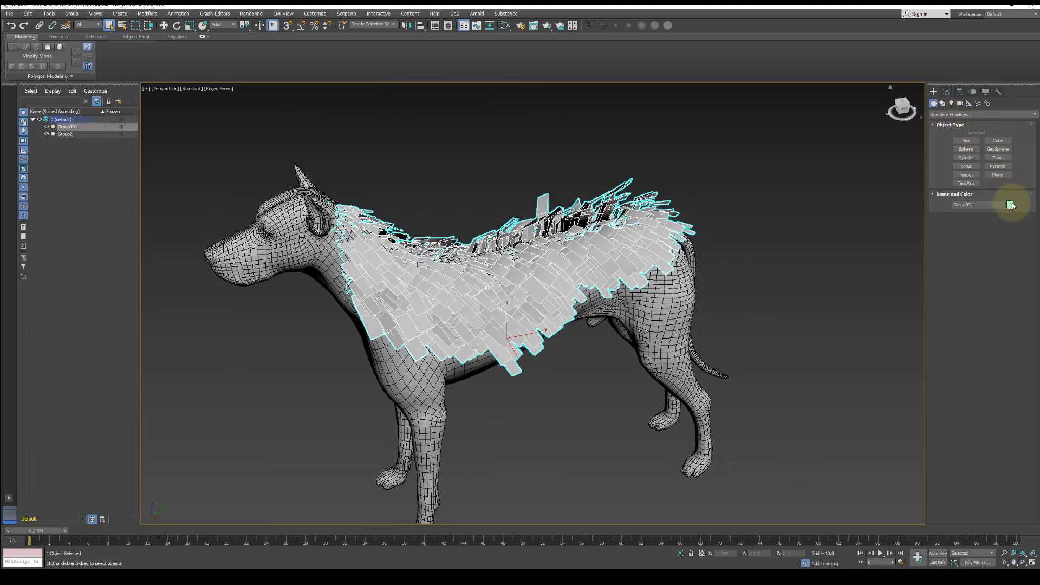
pyautogui.click(587, 303)
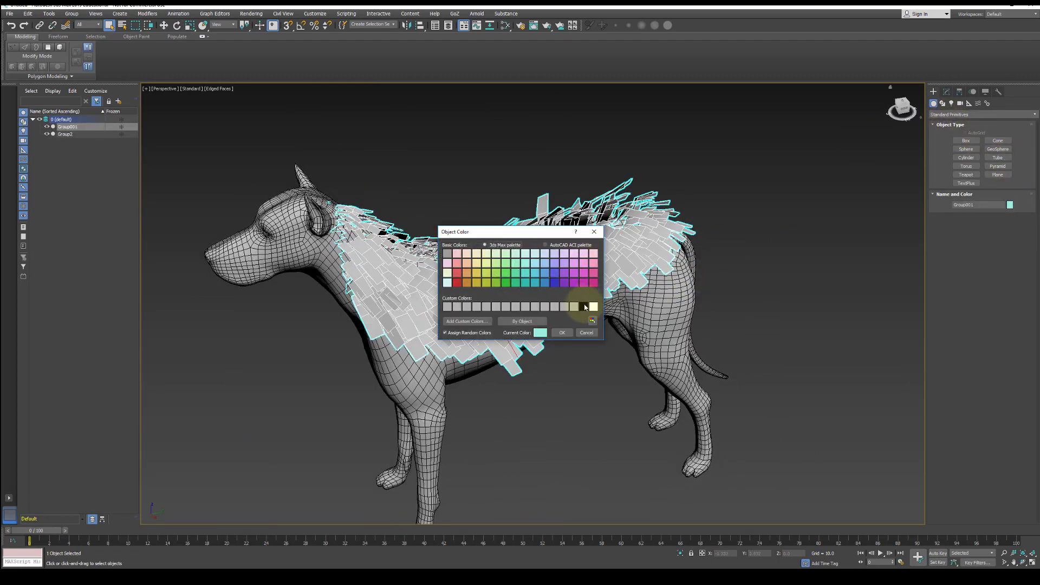
pyautogui.click(563, 332)
pyautogui.click(743, 321)
# - Isolate the feather mesh from the dog body and show the triangle statistics in the viewport
pyautogui.moveTo(631, 278)
pyautogui.keyDown('alt'); pyautogui.mouseDown(button='middle')
pyautogui.moveTo(603, 244)
pyautogui.moveTo(551, 262)
pyautogui.moveTo(616, 283)
pyautogui.mouseUp(button='middle'); pyautogui.keyUp('alt')
pyautogui.hotkey('shift', 'z')
pyautogui.click(561, 277)
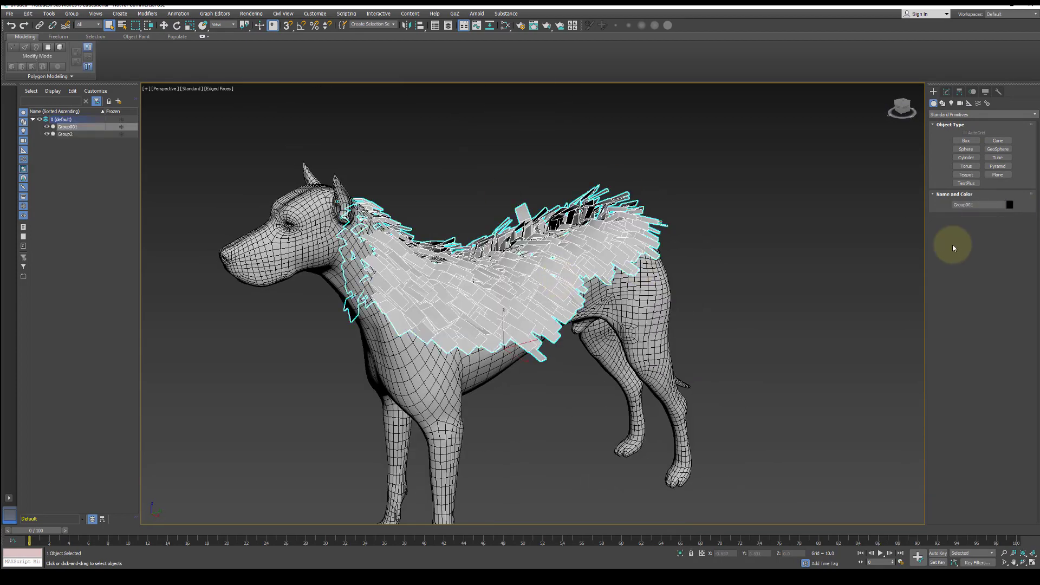
pyautogui.rightClick(721, 269)
pyautogui.click(743, 202)
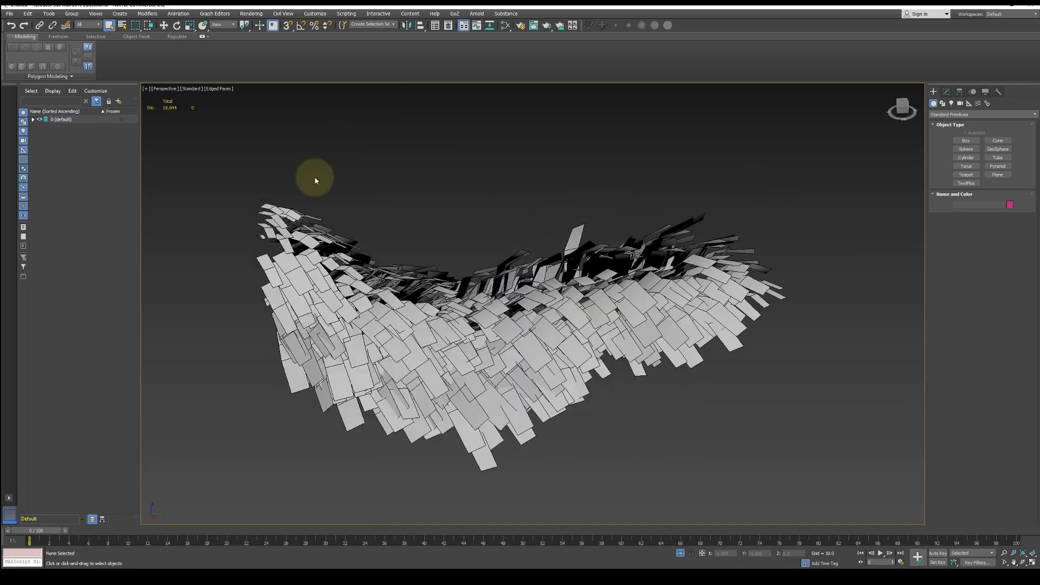
pyautogui.press('7')
pyautogui.keyDown('alt'); pyautogui.moveTo(432, 145); pyautogui.dragTo(447, 162, button='middle'); pyautogui.keyUp('alt')
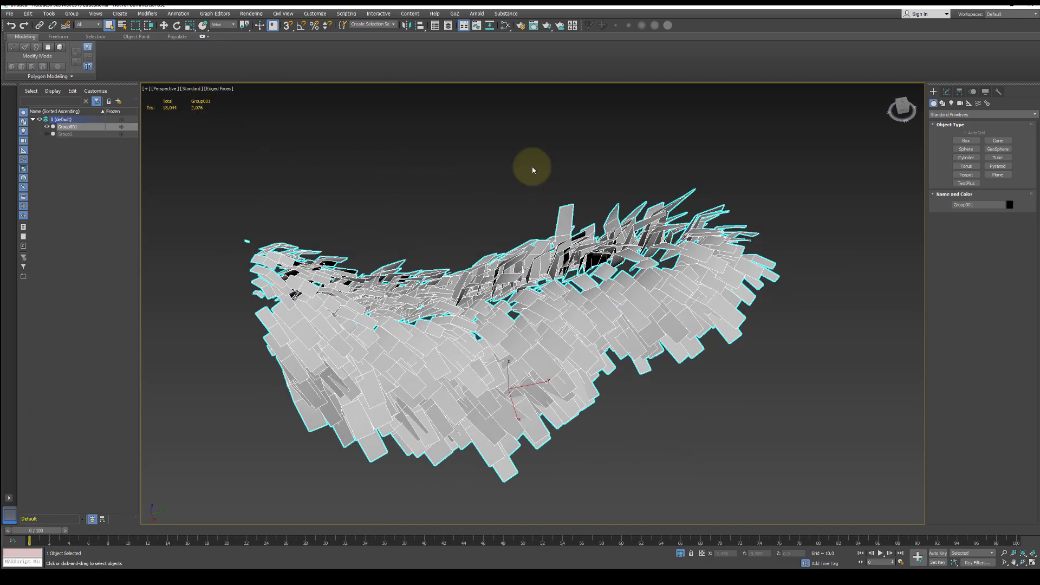
pyautogui.keyDown('alt'); pyautogui.moveTo(529, 186); pyautogui.dragTo(536, 209, button='middle'); pyautogui.keyUp('alt')
# - Convert the feather mesh to an Editable Poly
pyautogui.click(946, 92)
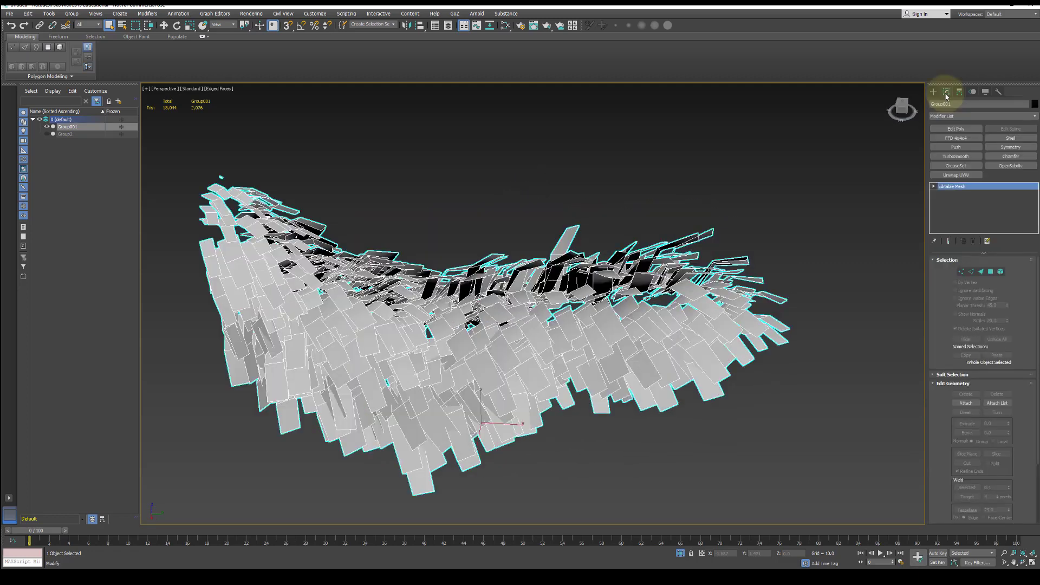
pyautogui.rightClick(580, 369)
pyautogui.moveTo(613, 452)
pyautogui.click(673, 453)
pyautogui.rightClick(607, 343)
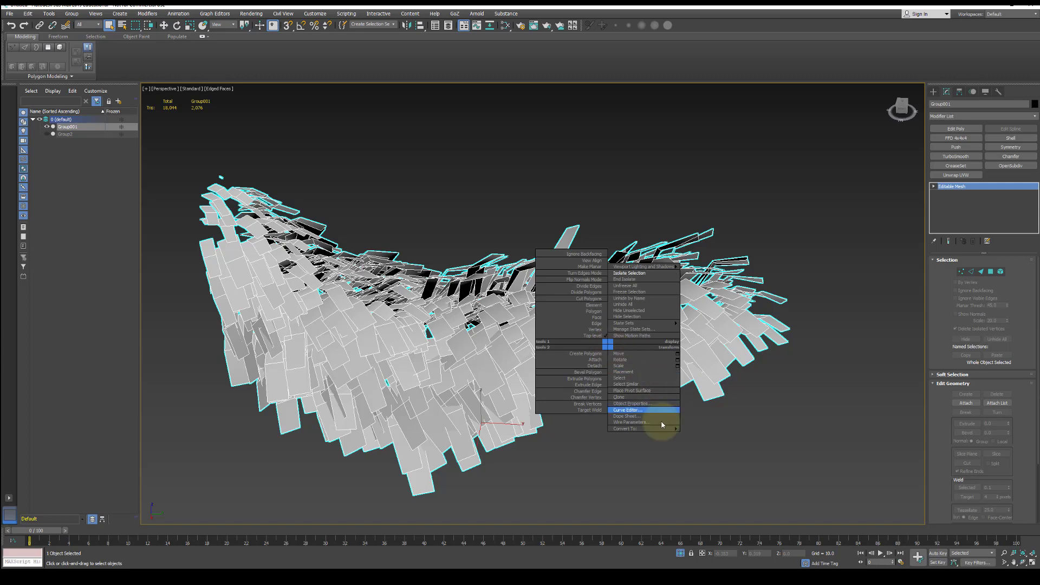
pyautogui.click(685, 437)
pyautogui.keyDown('alt'); pyautogui.moveTo(791, 285); pyautogui.dragTo(812, 282, button='middle'); pyautogui.keyUp('alt')
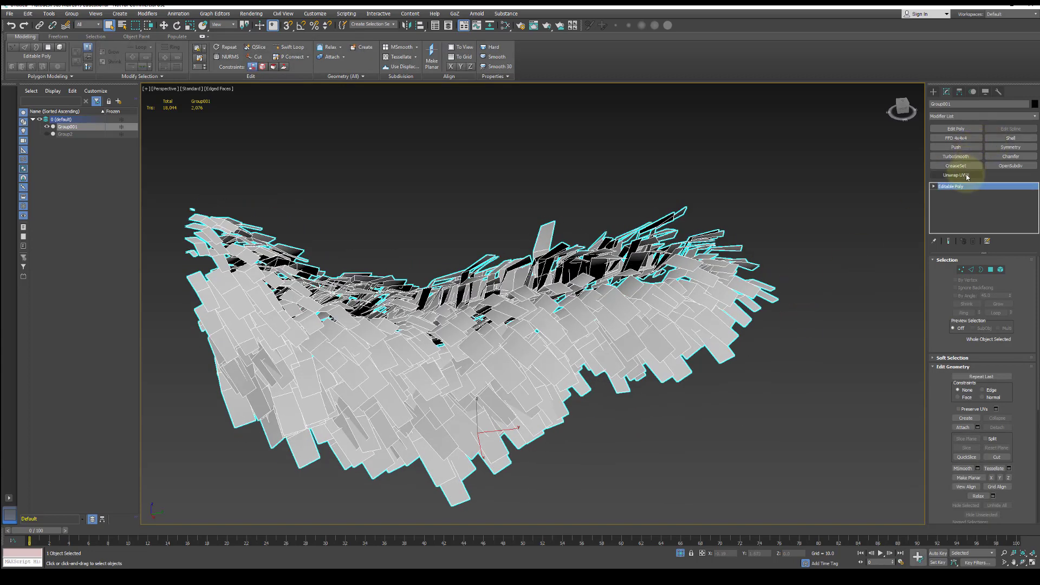
pyautogui.keyDown('alt'); pyautogui.moveTo(644, 197); pyautogui.dragTo(639, 344, button='middle'); pyautogui.keyUp('alt')
pyautogui.scroll(-6, 669, 344)
pyautogui.scroll(5, 679, 347)
pyautogui.keyDown('alt'); pyautogui.moveTo(732, 324); pyautogui.dragTo(909, 314, button='middle'); pyautogui.keyUp('alt')
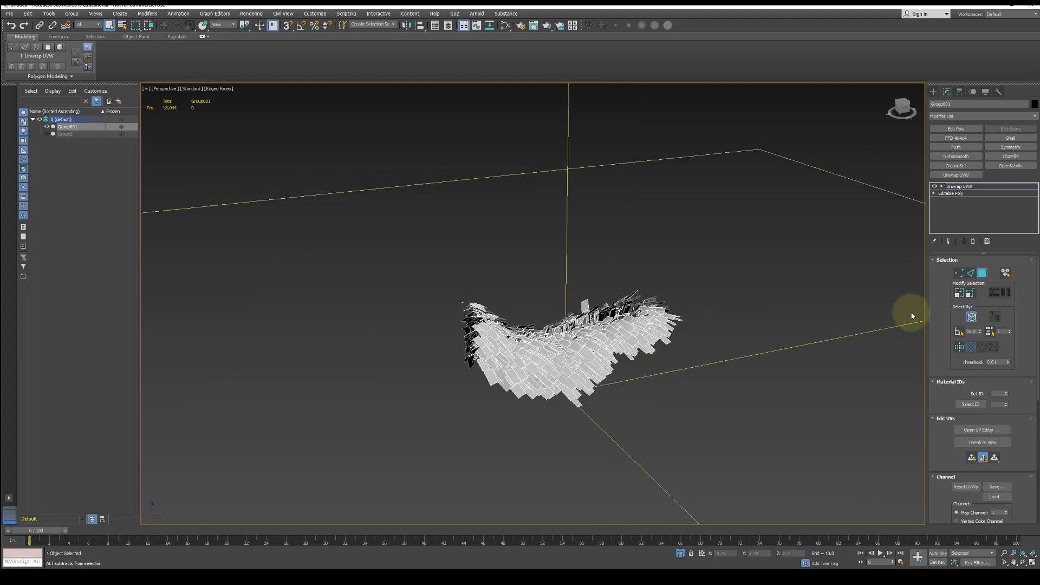
pyautogui.click(973, 242)
# - Apply Reset XForm to the feather mesh and collapse its modifier stack to an Editable Poly
pyautogui.scroll(4, 615, 251)
pyautogui.moveTo(613, 262); pyautogui.dragTo(614, 196, button='middle')
pyautogui.click(998, 91)
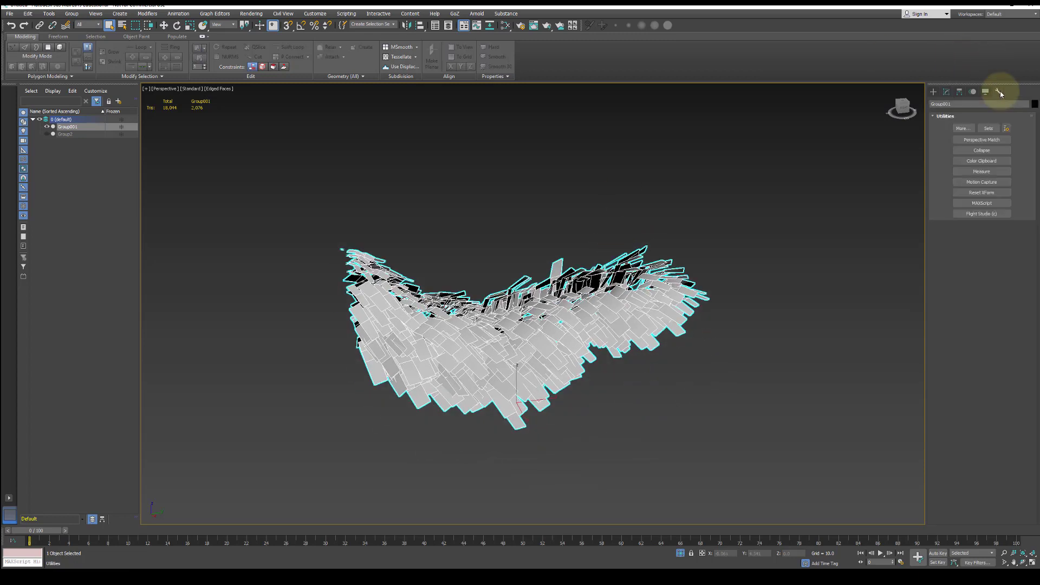
pyautogui.click(983, 195)
pyautogui.click(982, 241)
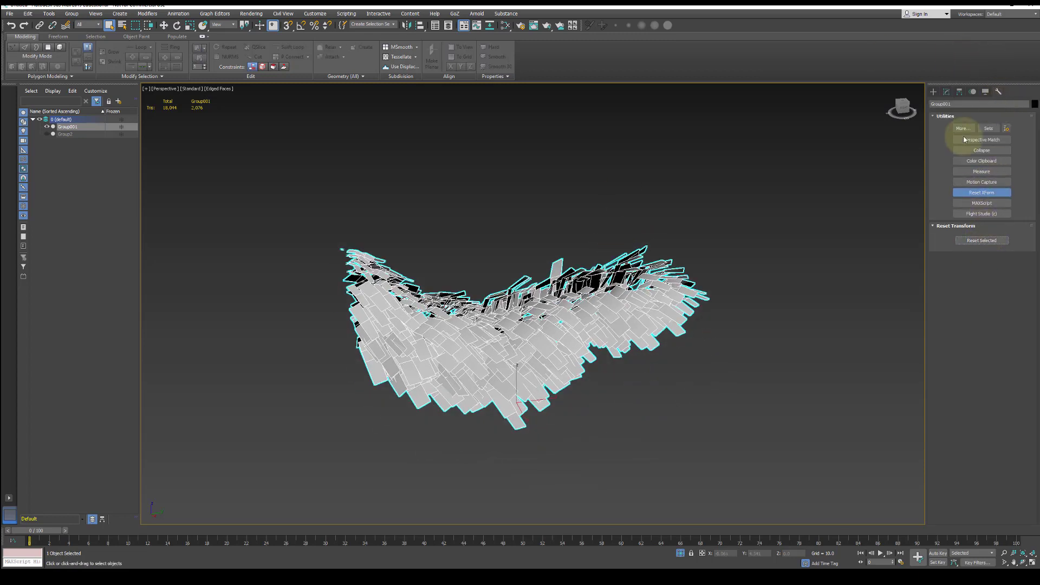
pyautogui.click(946, 92)
pyautogui.rightClick(963, 192)
pyautogui.click(956, 274)
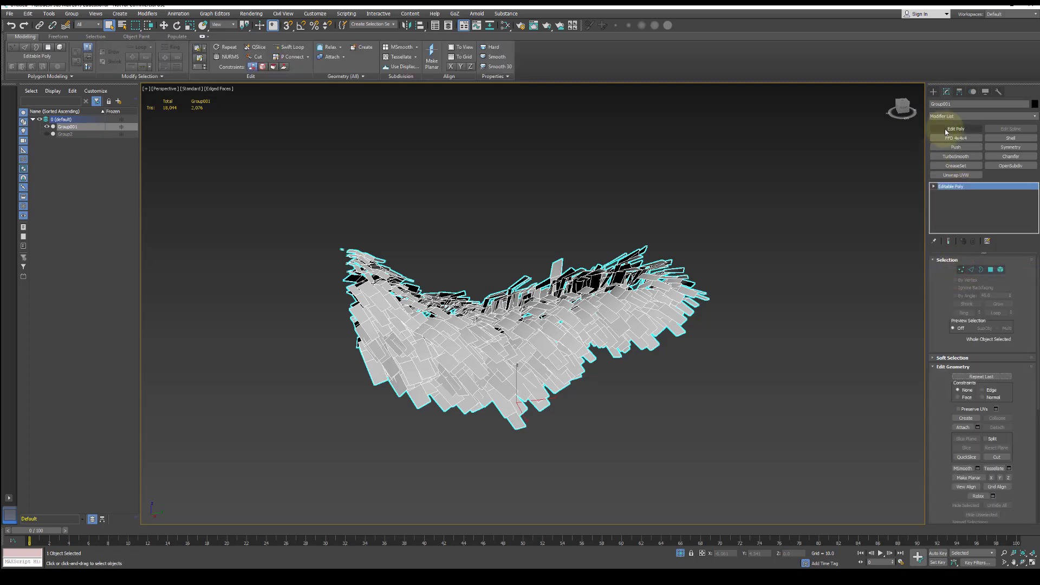
# - Add Unwrap UVW to the feather mesh and show the Texture Checker in an enlarged UV editor
pyautogui.click(961, 175)
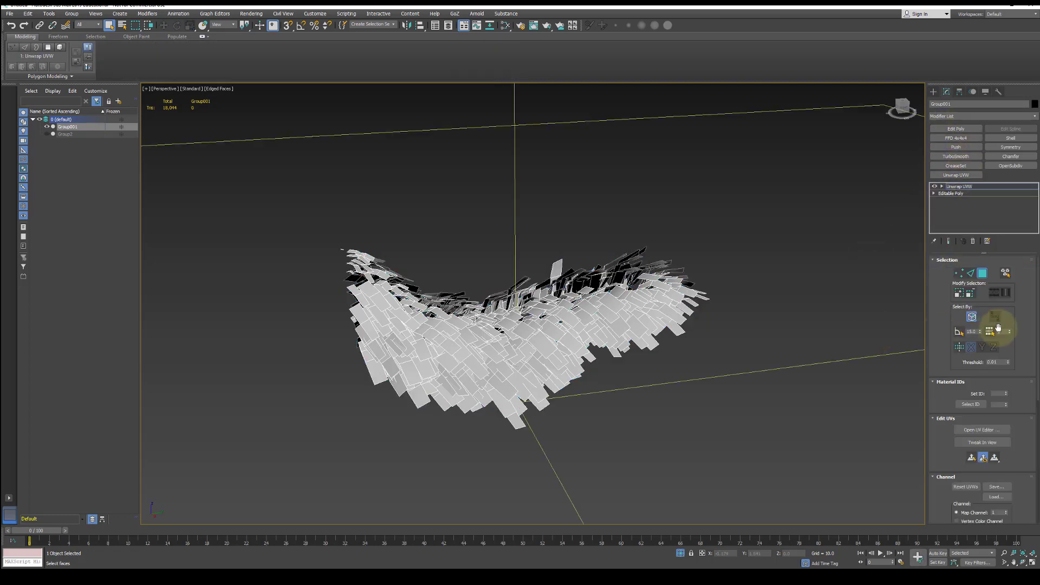
pyautogui.click(980, 431)
pyautogui.scroll(-5, 65, 151)
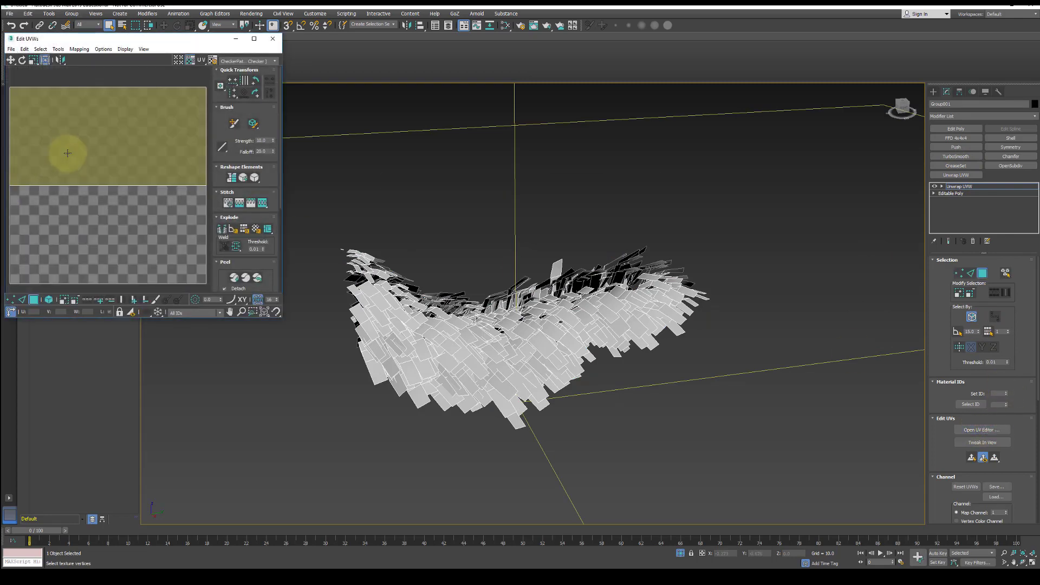
pyautogui.moveTo(279, 318); pyautogui.dragTo(321, 470)
pyautogui.moveTo(441, 301); pyautogui.dragTo(318, 97, button='middle')
pyautogui.click(303, 62)
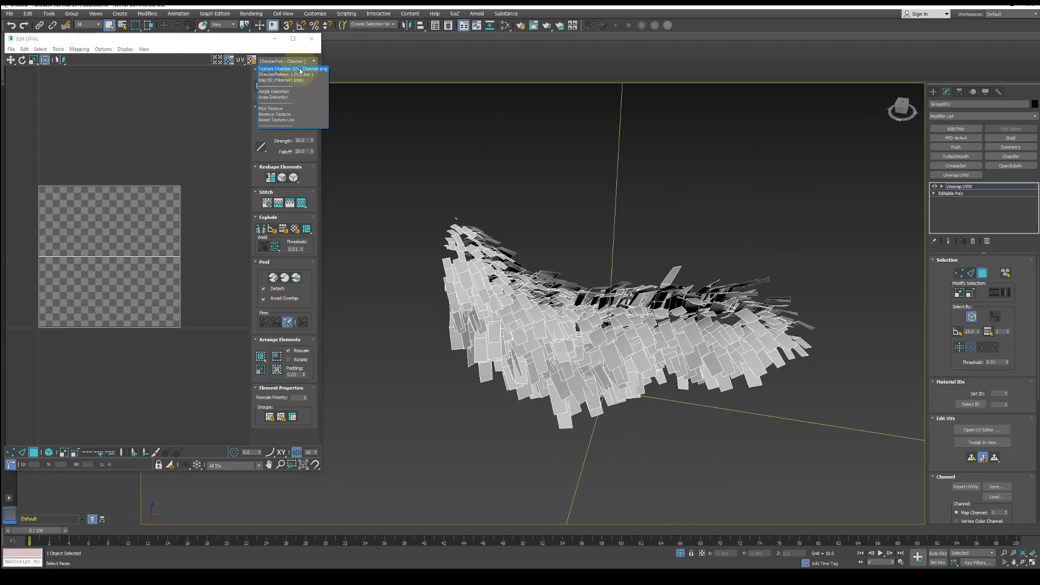
pyautogui.click(301, 70)
pyautogui.keyDown('alt'); pyautogui.moveTo(608, 216); pyautogui.dragTo(663, 334, button='middle'); pyautogui.keyUp('alt')
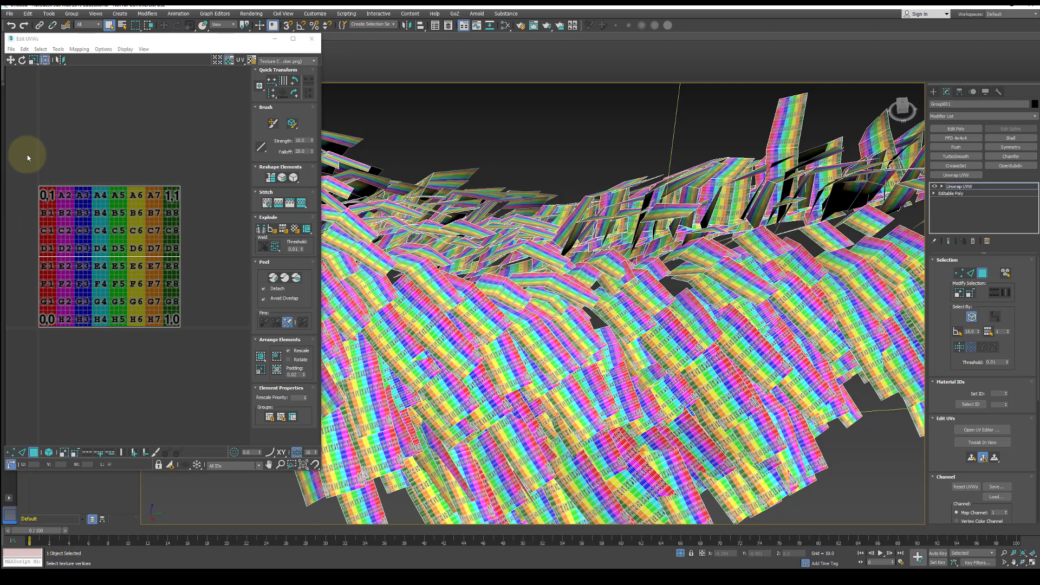
# - Narrow all feather UVs horizontally about their center so they span roughly columns 3 to 6 of the checker at full height
pyautogui.moveTo(222, 409); pyautogui.dragTo(225, 380)
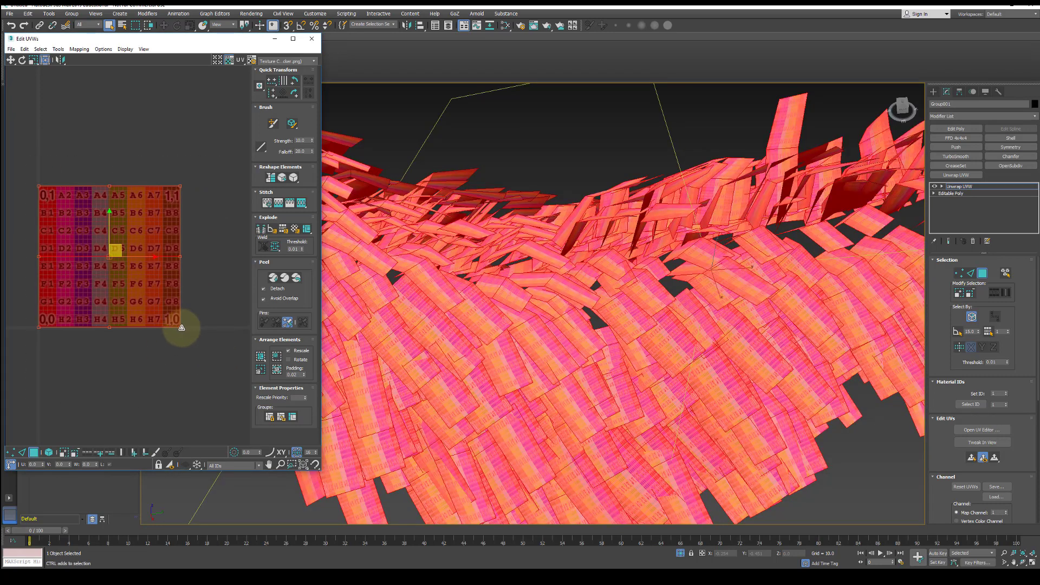
pyautogui.keyDown('ctrl'); pyautogui.moveTo(173, 328); pyautogui.dragTo(114, 326); pyautogui.keyUp('ctrl')
pyautogui.hotkey('ctrl', 'z')
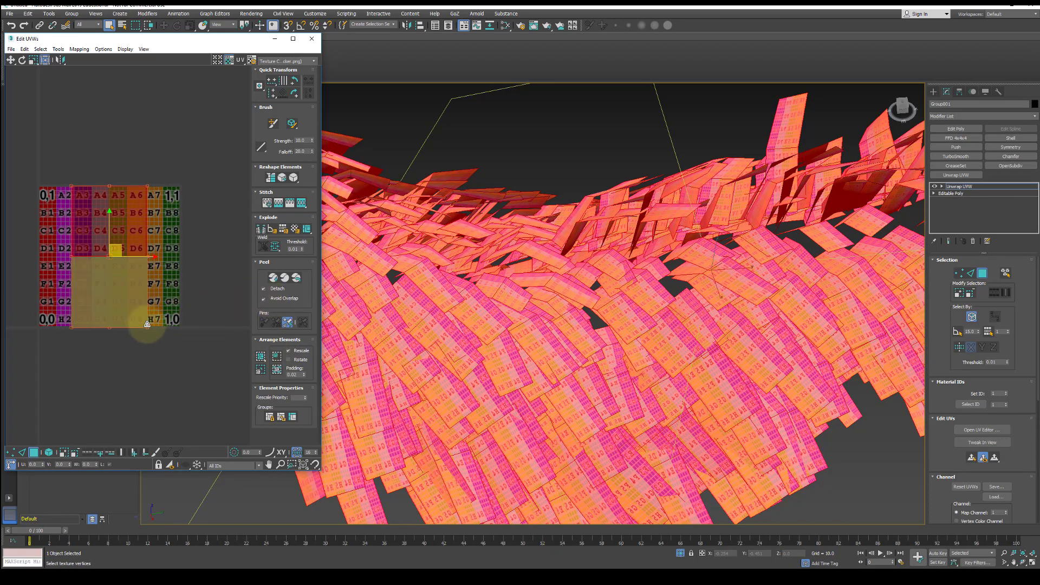
pyautogui.moveTo(149, 326)
pyautogui.mouseDown()
pyautogui.moveTo(172, 330)
pyautogui.moveTo(107, 325)
pyautogui.moveTo(153, 322)
pyautogui.moveTo(123, 326)
pyautogui.moveTo(134, 326)
pyautogui.mouseUp()
pyautogui.hotkey('ctrl', 'z')
pyautogui.click(226, 294)
pyautogui.scroll(-3, 585, 297)
pyautogui.moveTo(599, 297)
pyautogui.keyDown('alt'); pyautogui.mouseDown(button='middle')
pyautogui.moveTo(495, 304)
pyautogui.moveTo(577, 280)
pyautogui.moveTo(578, 293)
pyautogui.moveTo(598, 301)
pyautogui.mouseUp(button='middle'); pyautogui.keyUp('alt')
pyautogui.scroll(3, 520, 293)
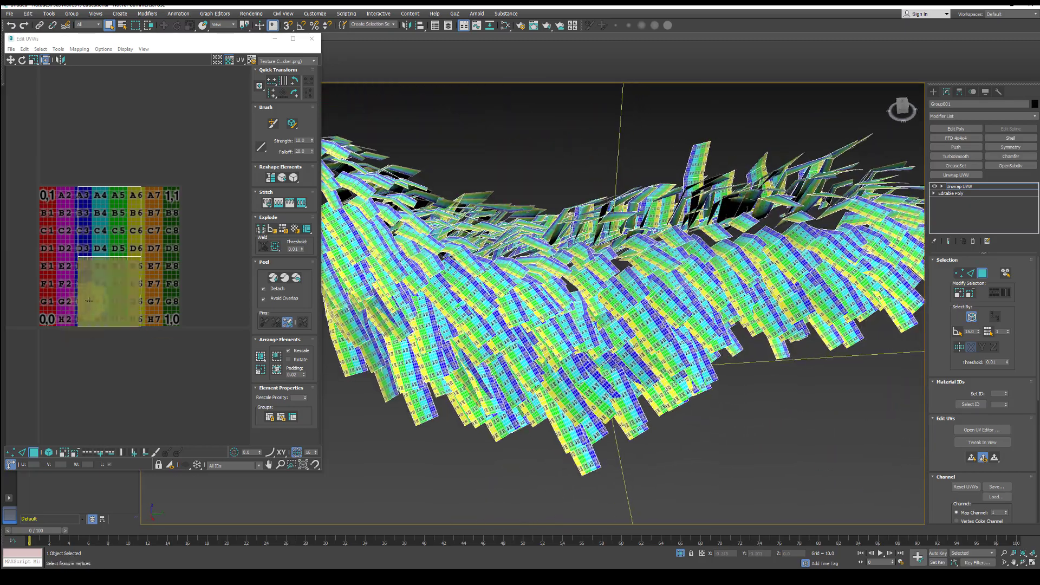
# - Place the feather UVs in the right half of the checker and shift a scattered selection of feathers to the left half
pyautogui.click(111, 227)
pyautogui.keyDown('alt'); pyautogui.moveTo(650, 260); pyautogui.dragTo(604, 254, button='middle'); pyautogui.keyUp('alt')
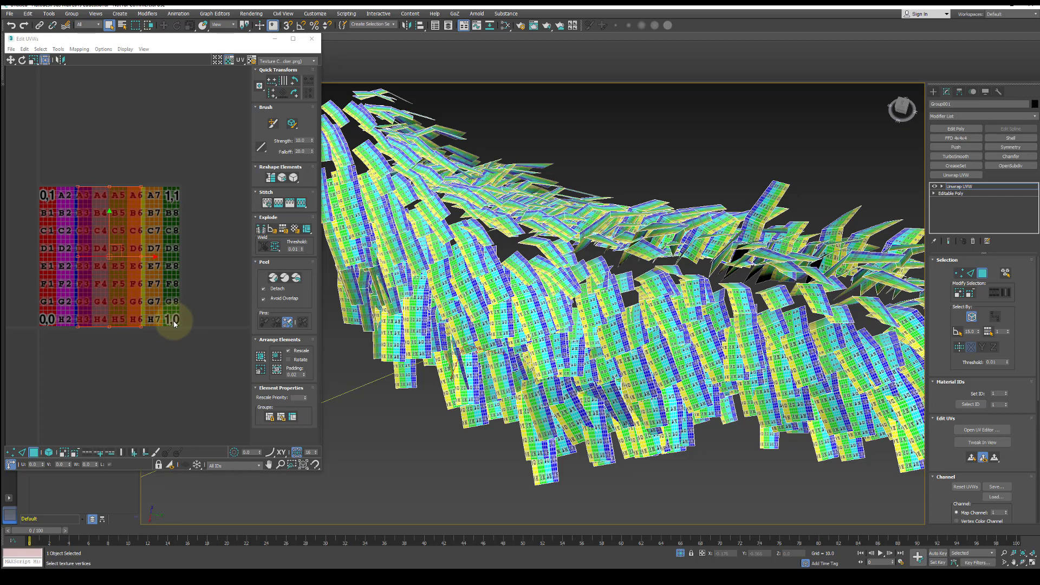
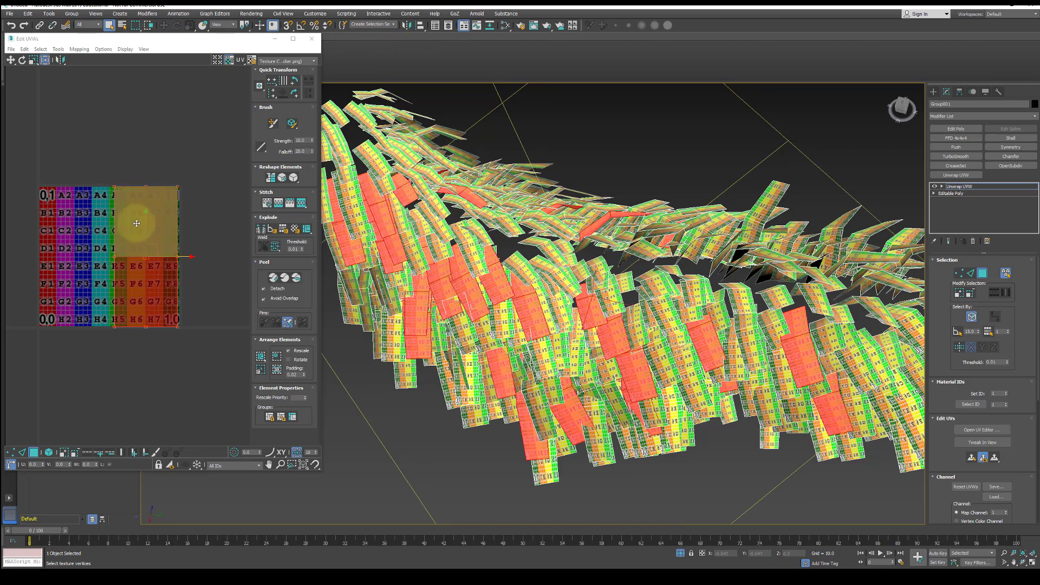
pyautogui.rightClick(157, 207)
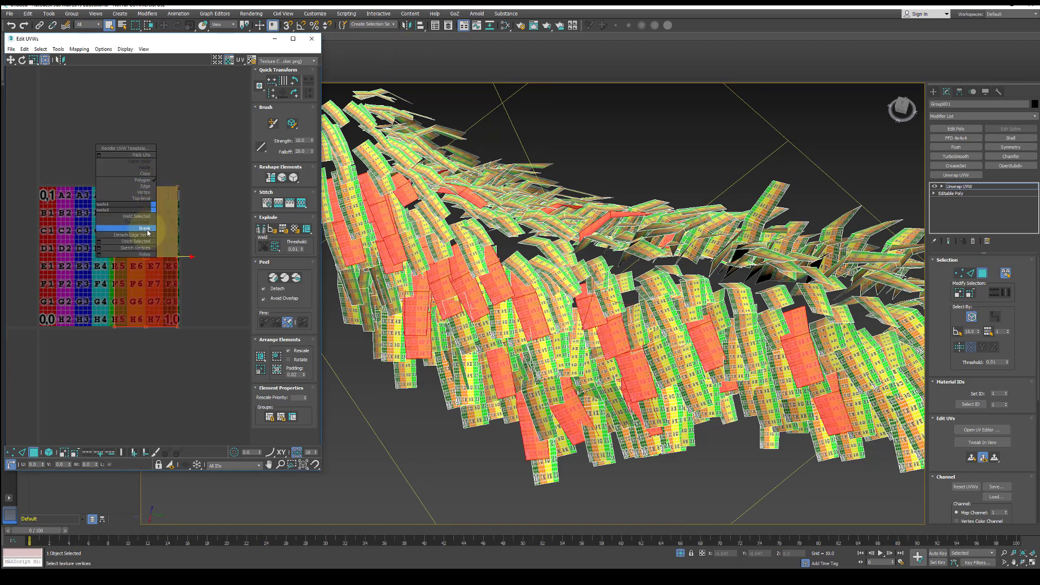
pyautogui.click(167, 215)
pyautogui.moveTo(191, 256); pyautogui.dragTo(124, 256)
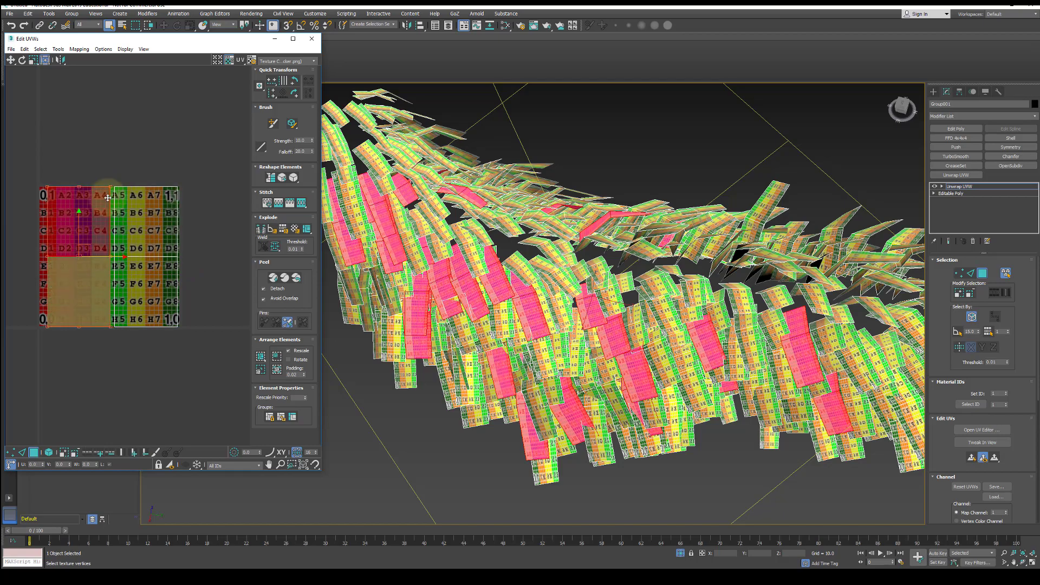
pyautogui.click(668, 157)
pyautogui.keyDown('alt'); pyautogui.moveTo(695, 304); pyautogui.dragTo(714, 283, button='middle'); pyautogui.keyUp('alt')
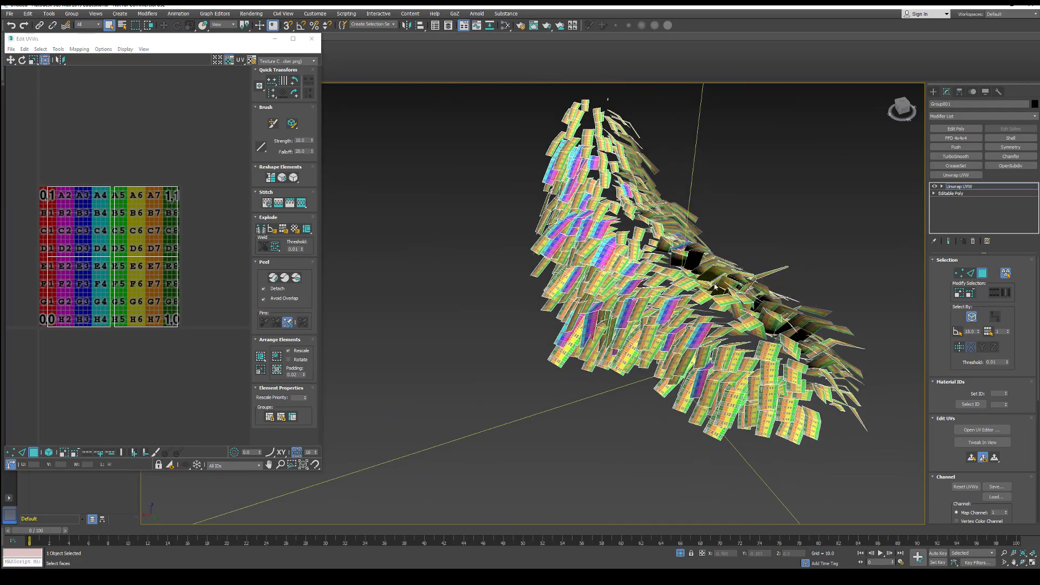
pyautogui.keyDown('alt'); pyautogui.moveTo(574, 266); pyautogui.dragTo(498, 260, button='middle'); pyautogui.keyUp('alt')
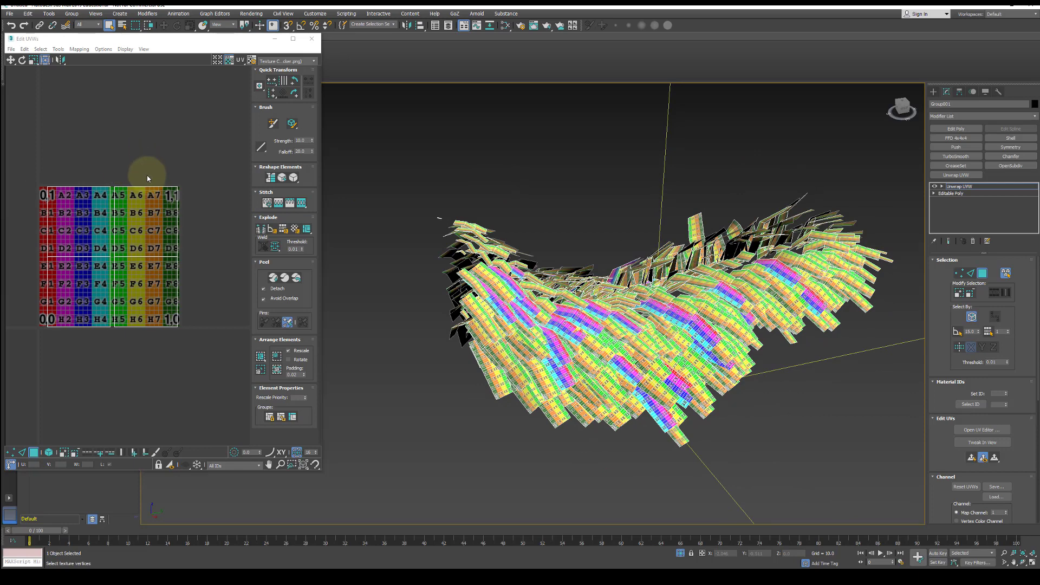
# - Undo the shift of the scattered feather UVs, close the UV editor and delete the Unwrap UVW modifier from the feather mesh
pyautogui.click(112, 204)
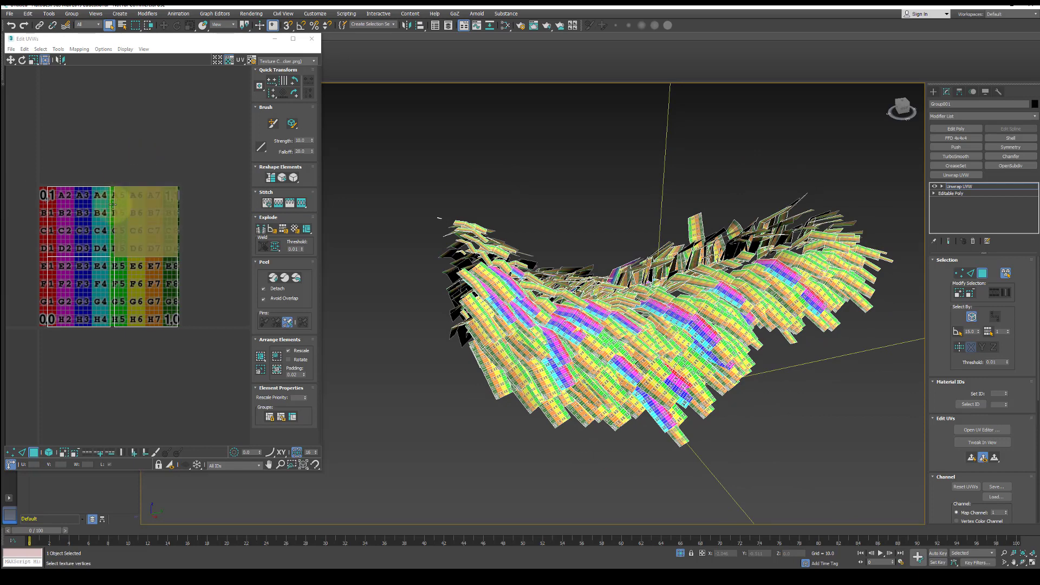
pyautogui.click(138, 147)
pyautogui.hotkey('ctrl', 'z')
pyautogui.hotkey('ctrl', 'z')
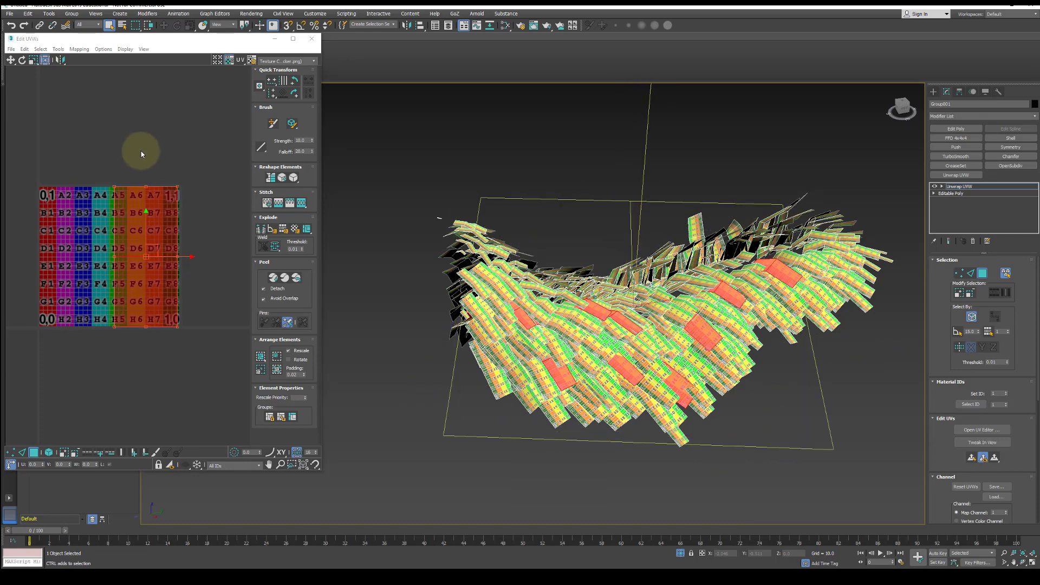
pyautogui.click(311, 39)
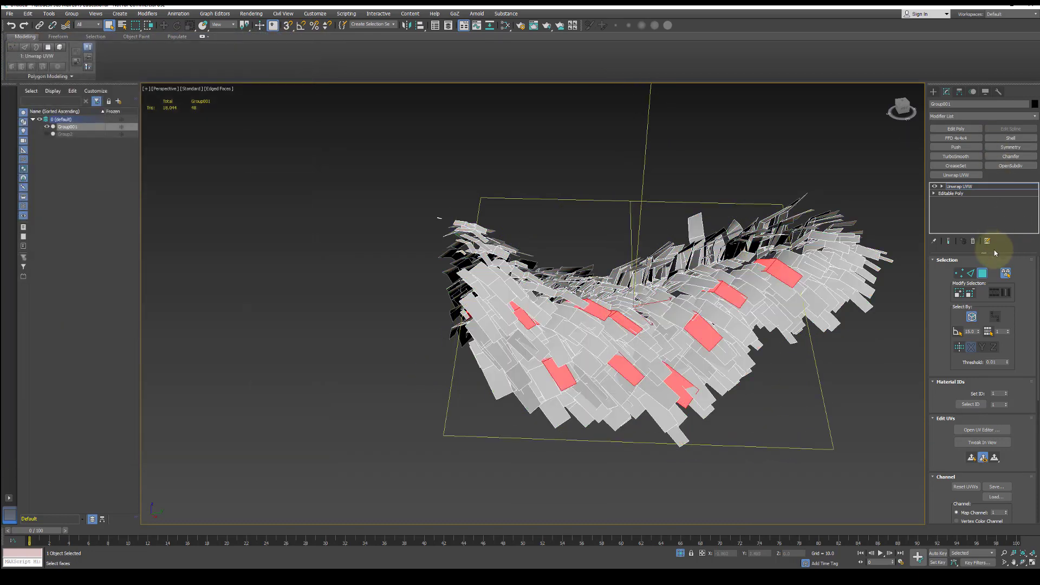
pyautogui.click(977, 243)
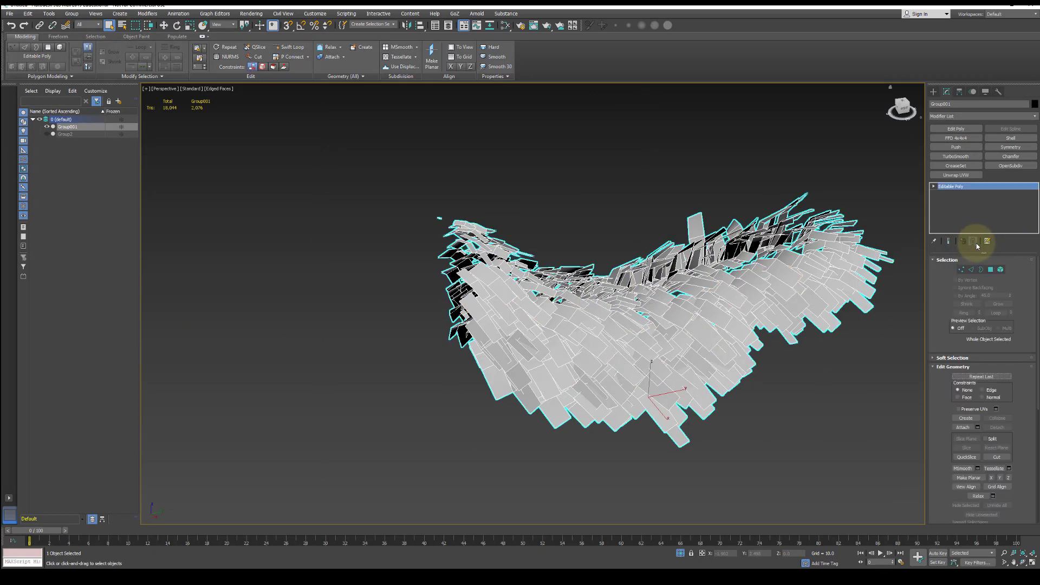
# - Add a fresh Unwrap UVW to the feather mesh and check its original UV layout in an enlarged UV editor
pyautogui.click(964, 176)
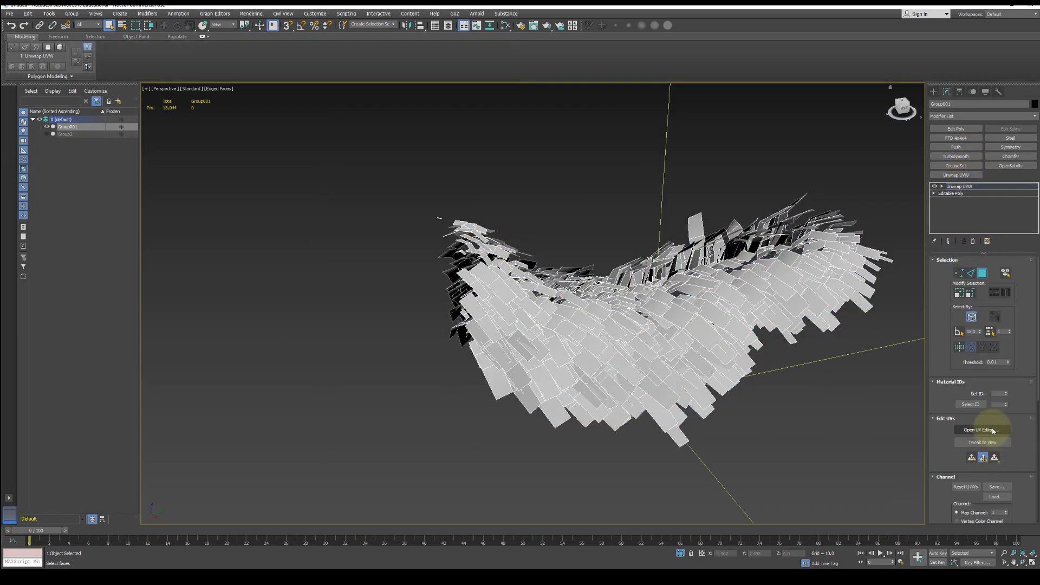
pyautogui.click(975, 429)
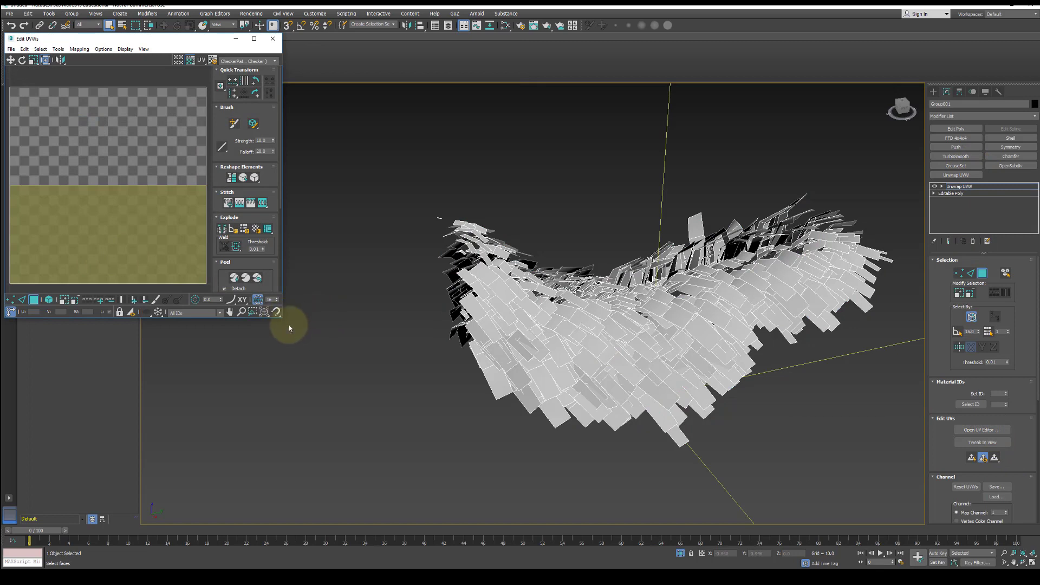
pyautogui.moveTo(282, 319); pyautogui.dragTo(359, 472)
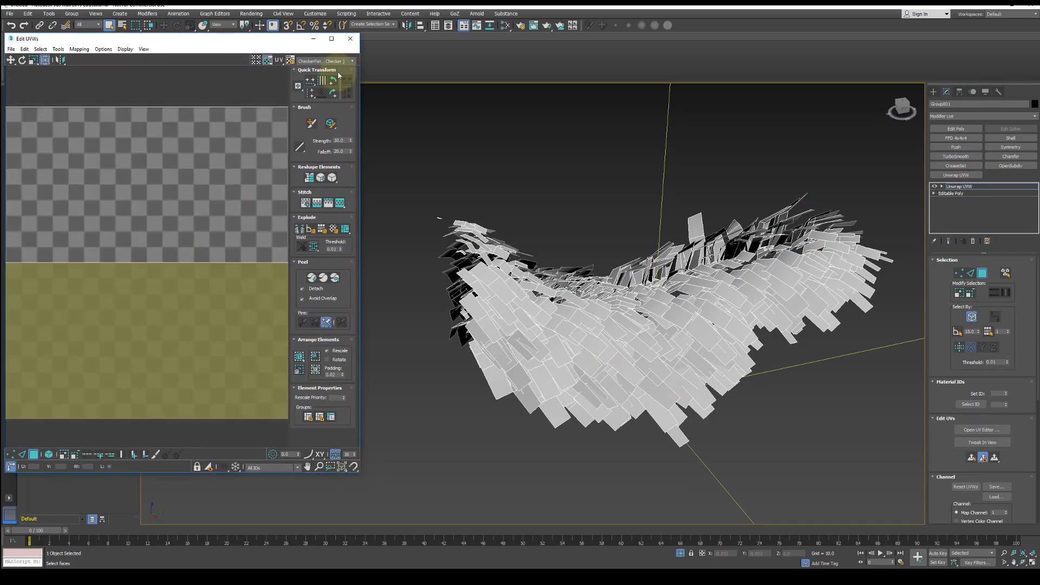
pyautogui.click(151, 215)
pyautogui.scroll(-3, 153, 214)
pyautogui.click(196, 127)
pyautogui.moveTo(218, 130); pyautogui.dragTo(207, 131, button='middle')
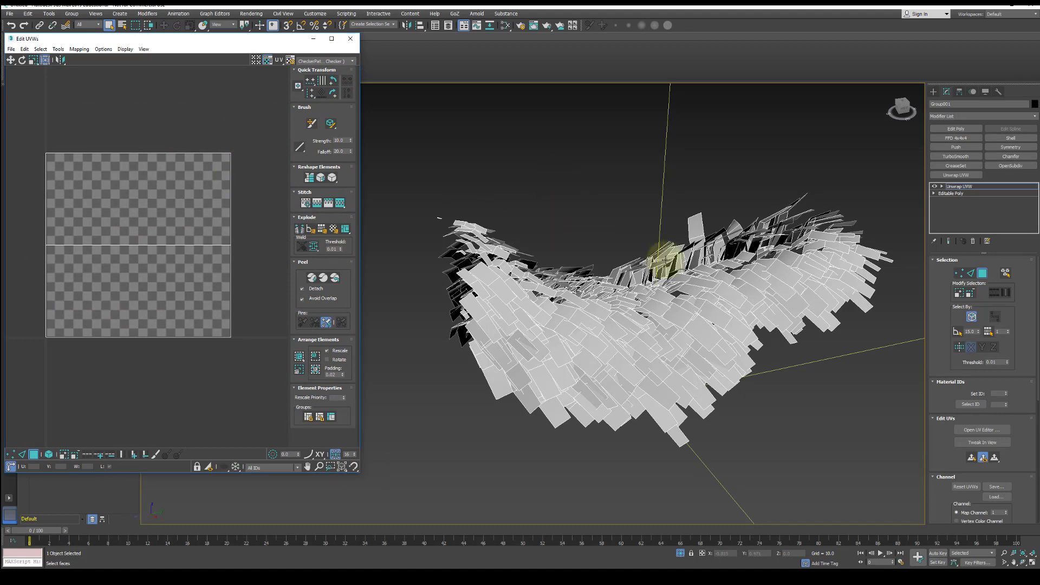
pyautogui.click(349, 38)
# - Switch to the Photos viewer and examine the outline of the grey feather image against the feather cards
pyautogui.keyDown('alt'); pyautogui.moveTo(754, 295); pyautogui.dragTo(614, 316, button='middle'); pyautogui.keyUp('alt')
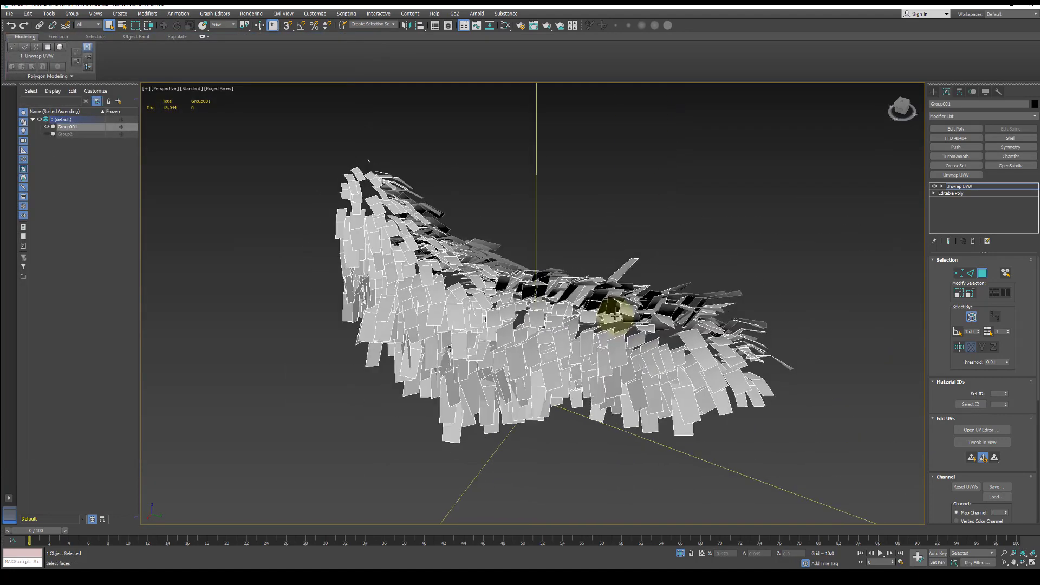
pyautogui.click(449, 579)
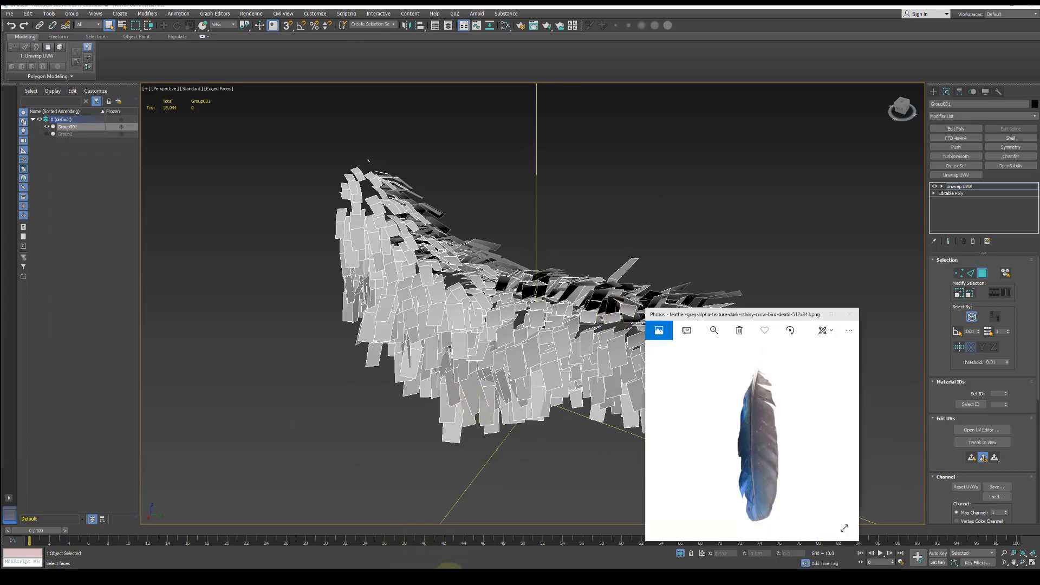
pyautogui.moveTo(738, 314); pyautogui.dragTo(575, 224)
pyautogui.moveTo(630, 260); pyautogui.dragTo(517, 166)
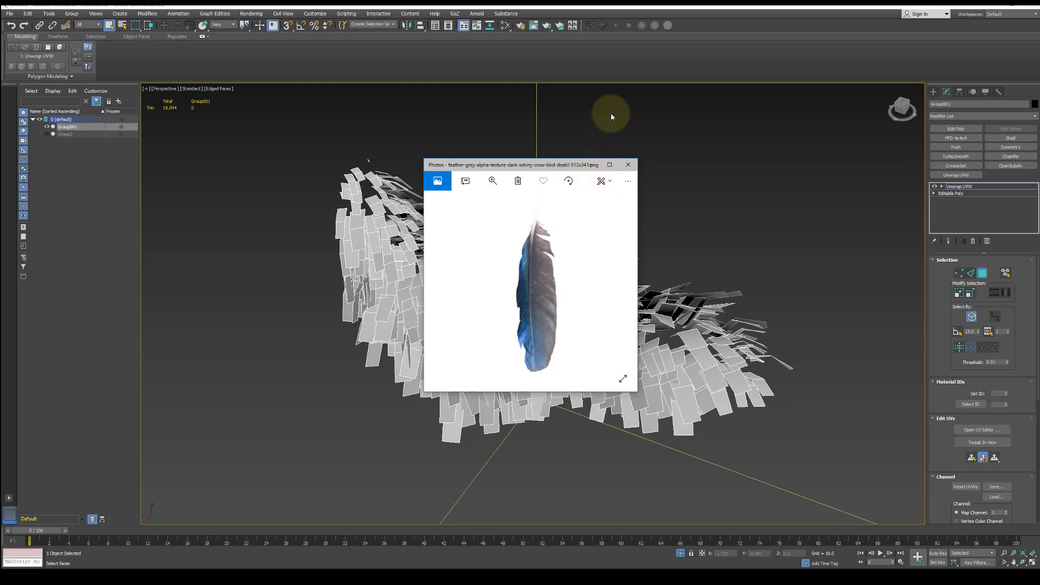
pyautogui.click(651, 5)
pyautogui.keyDown('alt'); pyautogui.moveTo(451, 290); pyautogui.dragTo(482, 301, button='middle'); pyautogui.keyUp('alt')
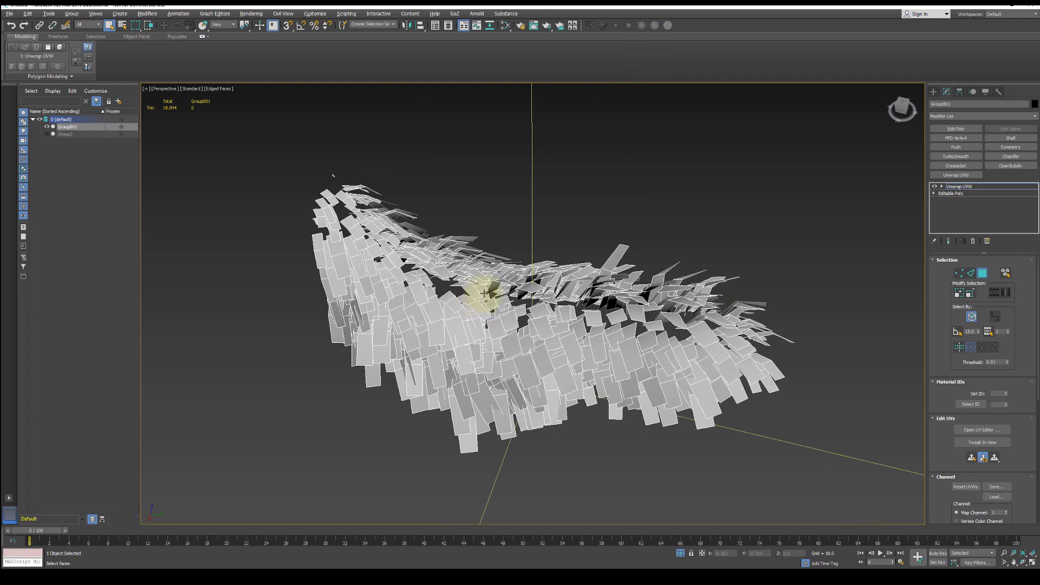
# - Create a Standard material in an enlarged Slate Material Editor
pyautogui.press('m')
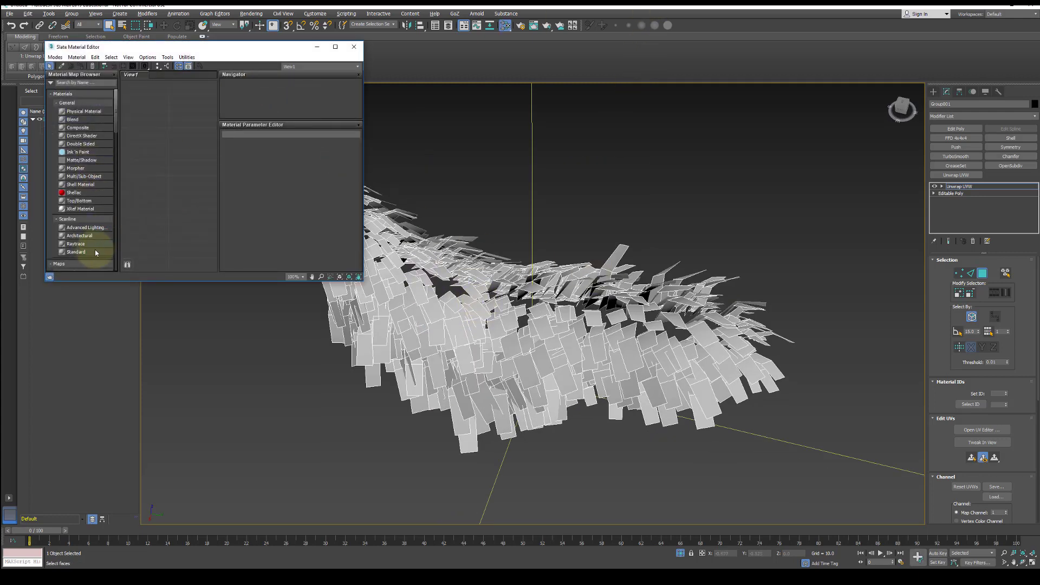
pyautogui.moveTo(89, 252); pyautogui.dragTo(166, 172)
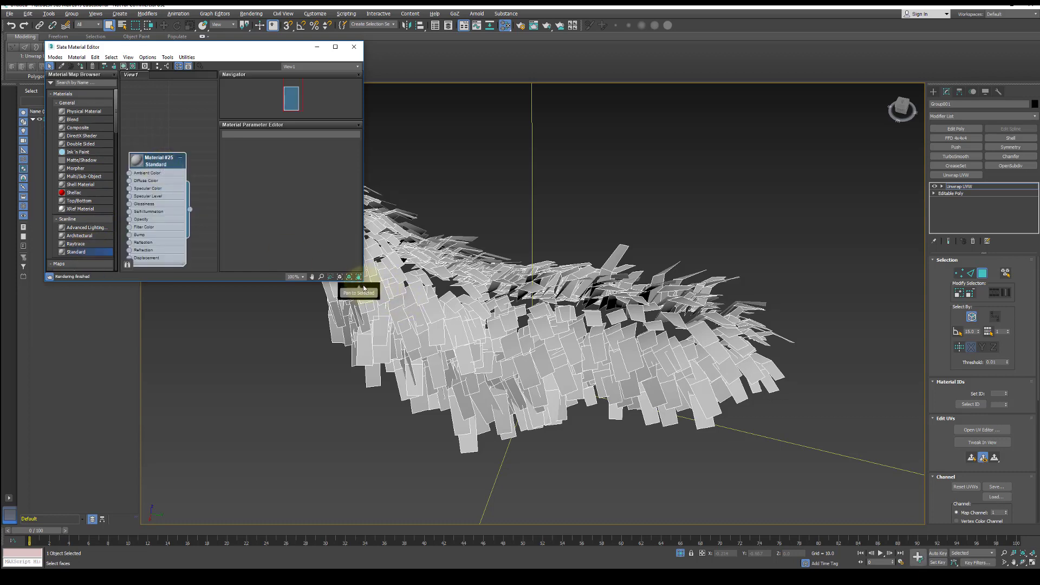
pyautogui.moveTo(362, 281); pyautogui.dragTo(419, 445)
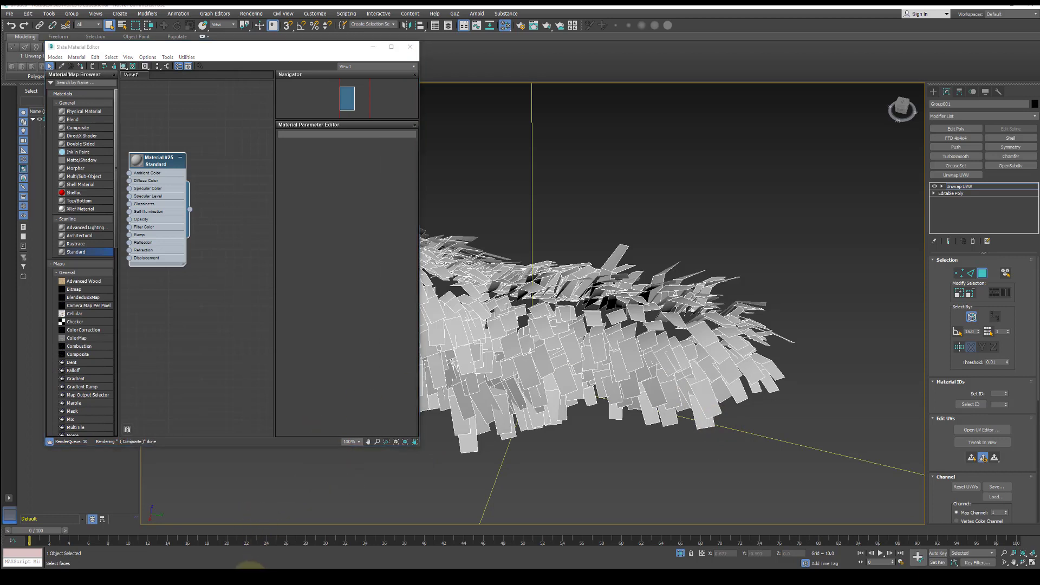
# - Bring the feather image into the material graph as a Bitmap and connect it to the Standard material's Diffuse Color
pyautogui.click(267, 578)
pyautogui.moveTo(772, 218); pyautogui.dragTo(177, 334)
pyautogui.moveTo(304, 48); pyautogui.dragTo(629, 96)
pyautogui.moveTo(504, 208); pyautogui.dragTo(592, 256)
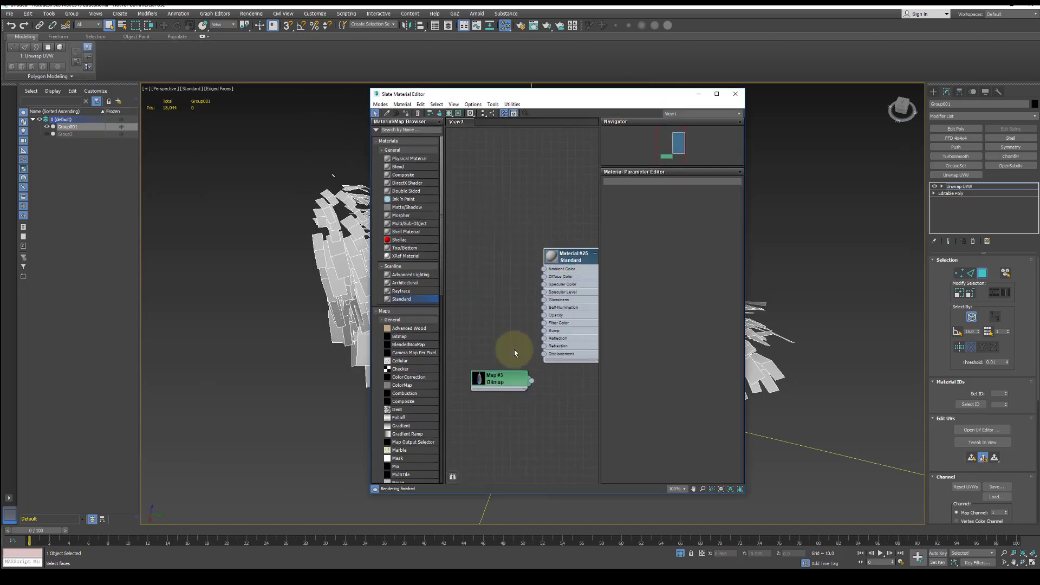
pyautogui.moveTo(521, 386); pyautogui.dragTo(543, 277)
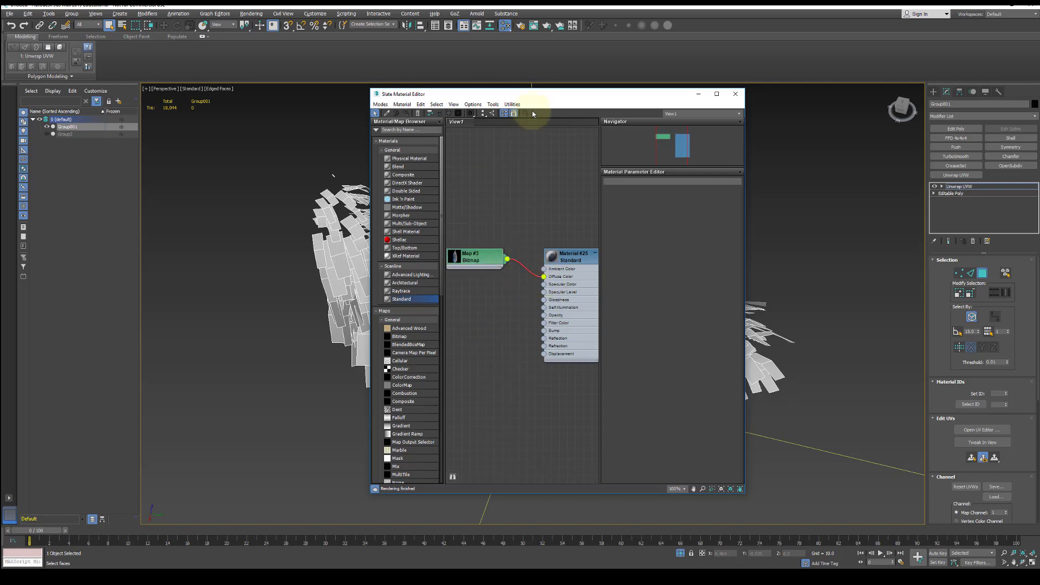
# - Assign the feather material to the selected mesh, show it shaded in the viewport and close the material editor
pyautogui.moveTo(539, 100); pyautogui.dragTo(692, 114)
pyautogui.doubleClick(729, 271)
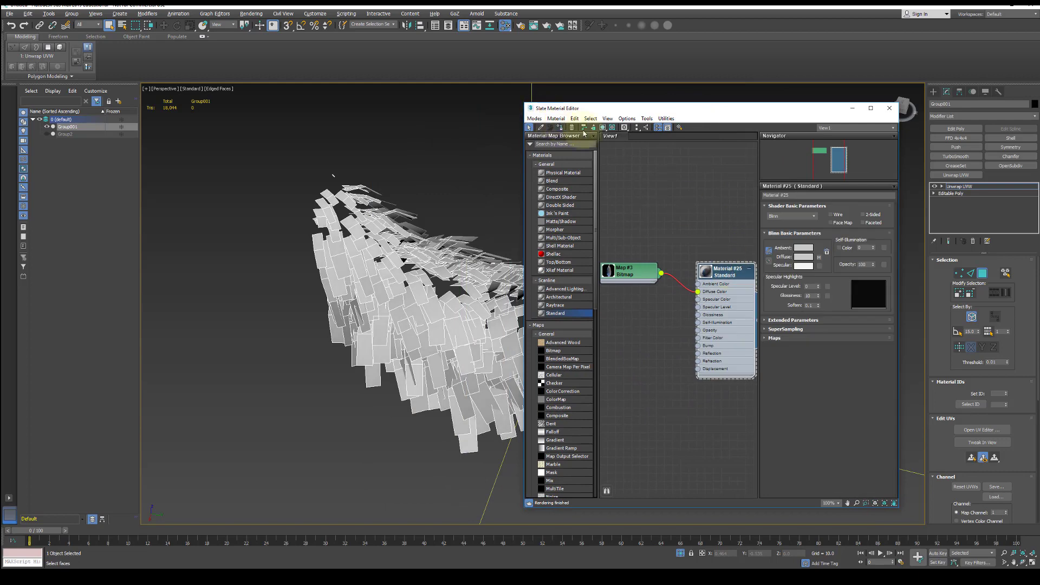
pyautogui.click(603, 128)
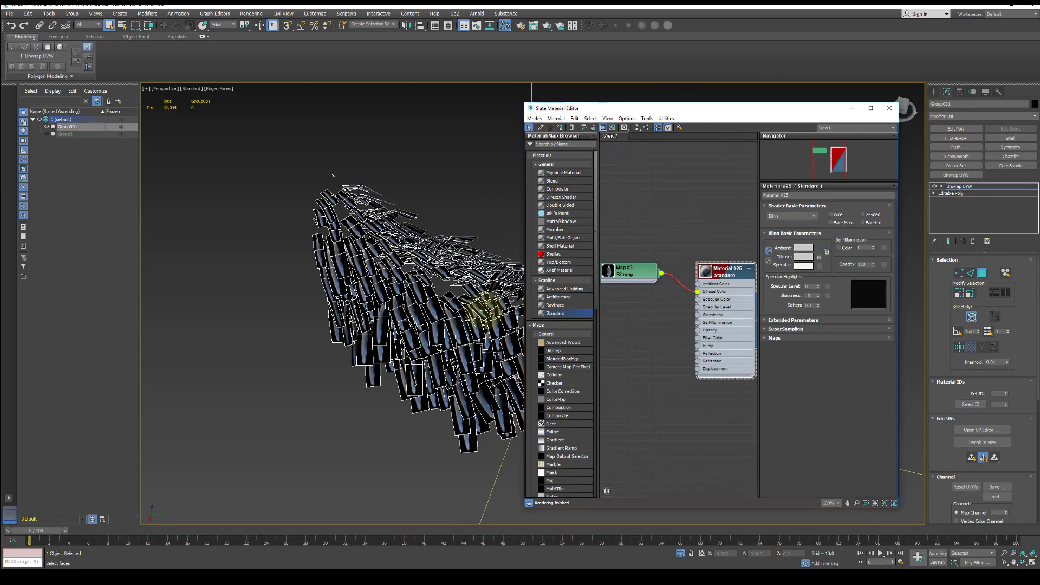
pyautogui.scroll(6, 406, 313)
pyautogui.keyDown('alt'); pyautogui.moveTo(413, 314); pyautogui.dragTo(416, 291, button='middle'); pyautogui.keyUp('alt')
pyautogui.scroll(-3, 416, 291)
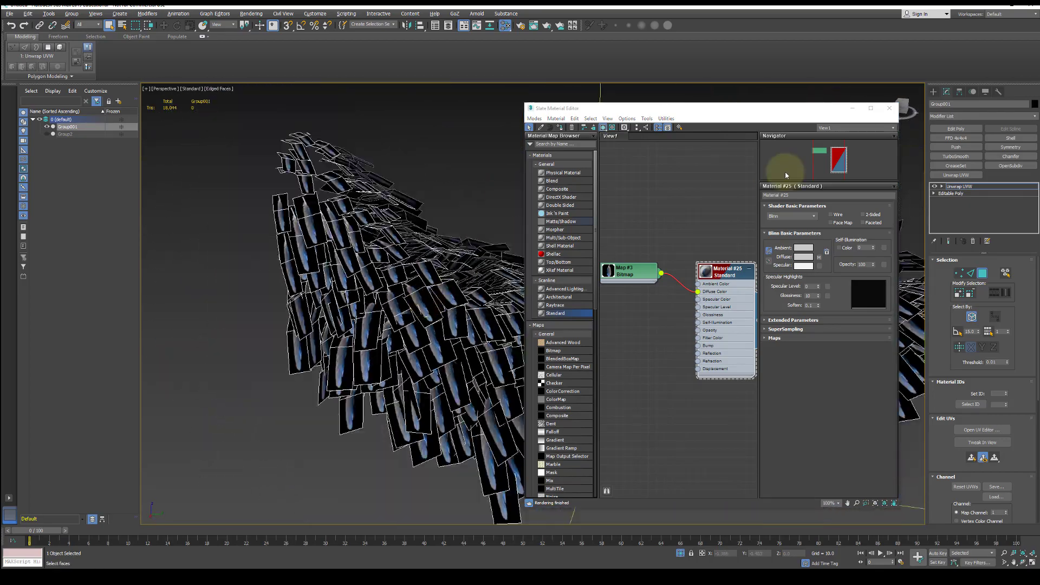
pyautogui.click(889, 109)
# - Reopen the UV editor, reset its texture list and display the feather bitmap behind the UVs
pyautogui.keyDown('alt'); pyautogui.moveTo(448, 353); pyautogui.dragTo(525, 275, button='middle'); pyautogui.keyUp('alt')
pyautogui.scroll(3, 536, 345)
pyautogui.scroll(-2, 562, 276)
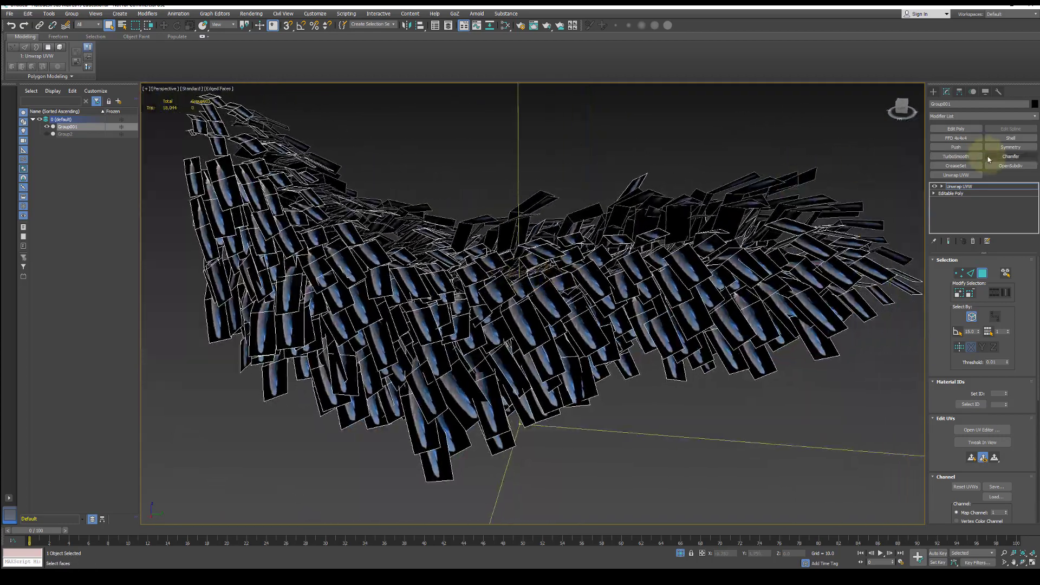
pyautogui.click(982, 274)
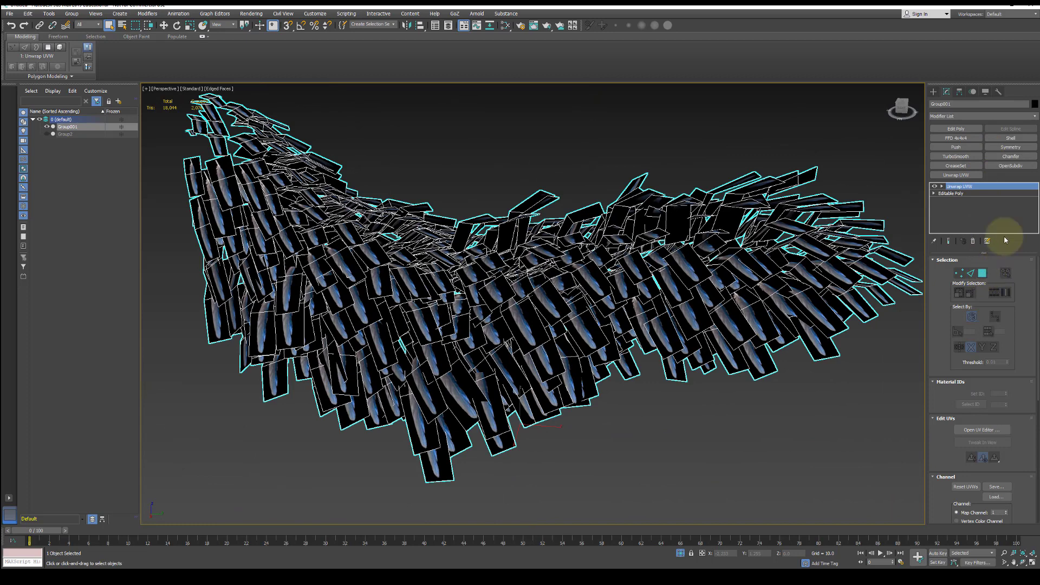
pyautogui.click(1000, 428)
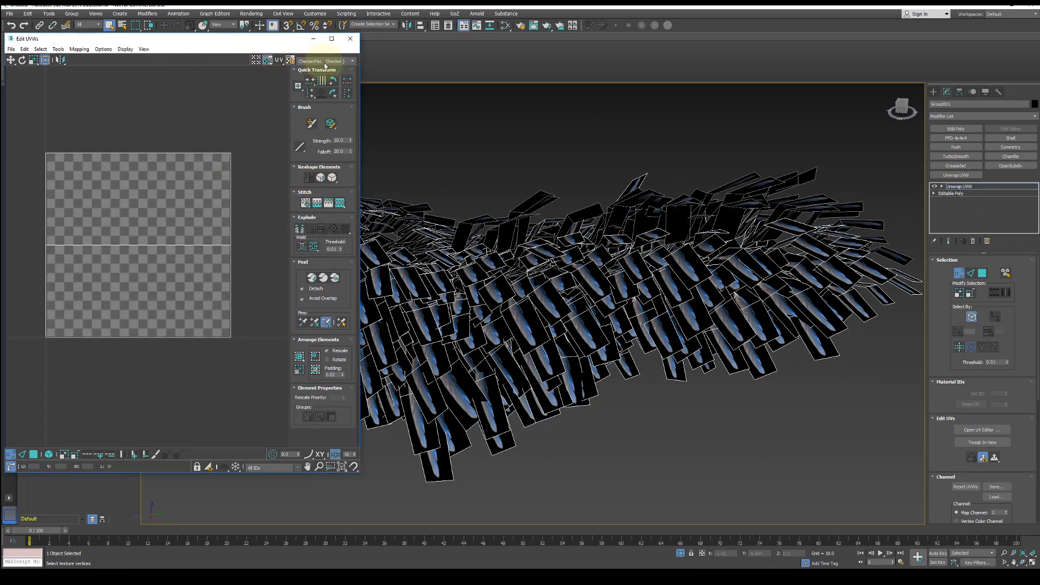
pyautogui.click(325, 61)
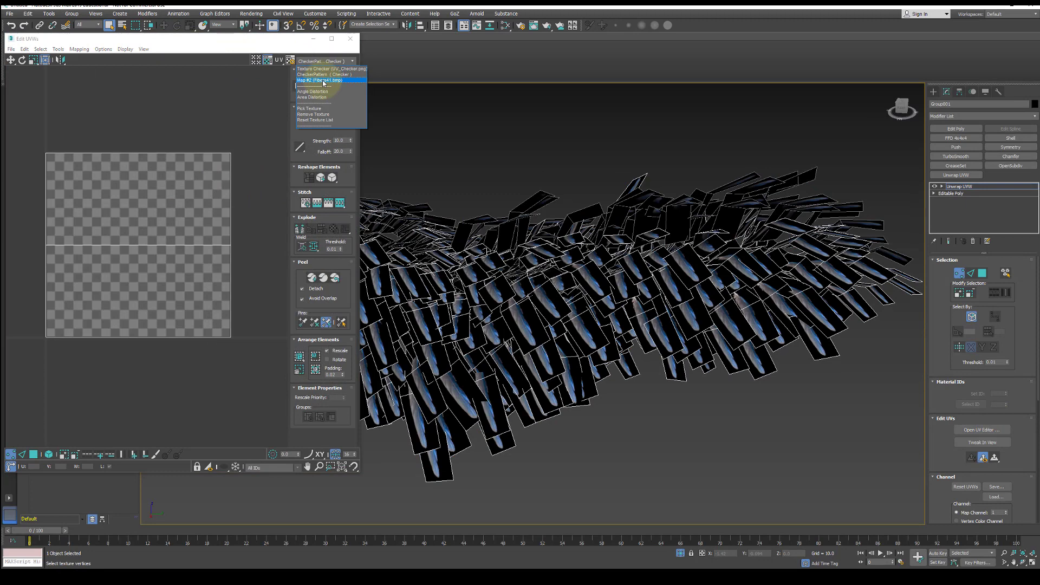
pyautogui.click(326, 80)
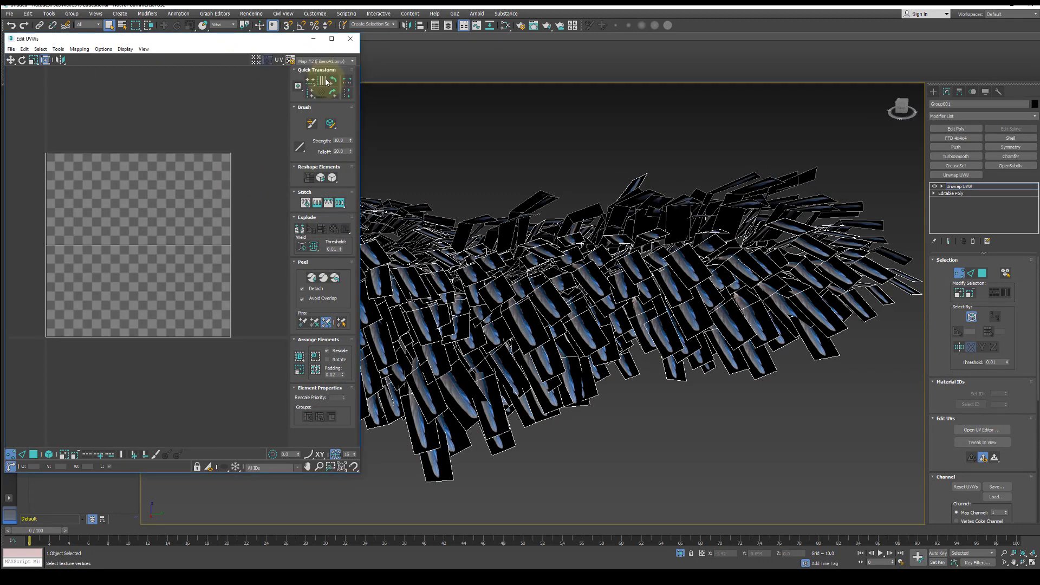
pyautogui.click(325, 61)
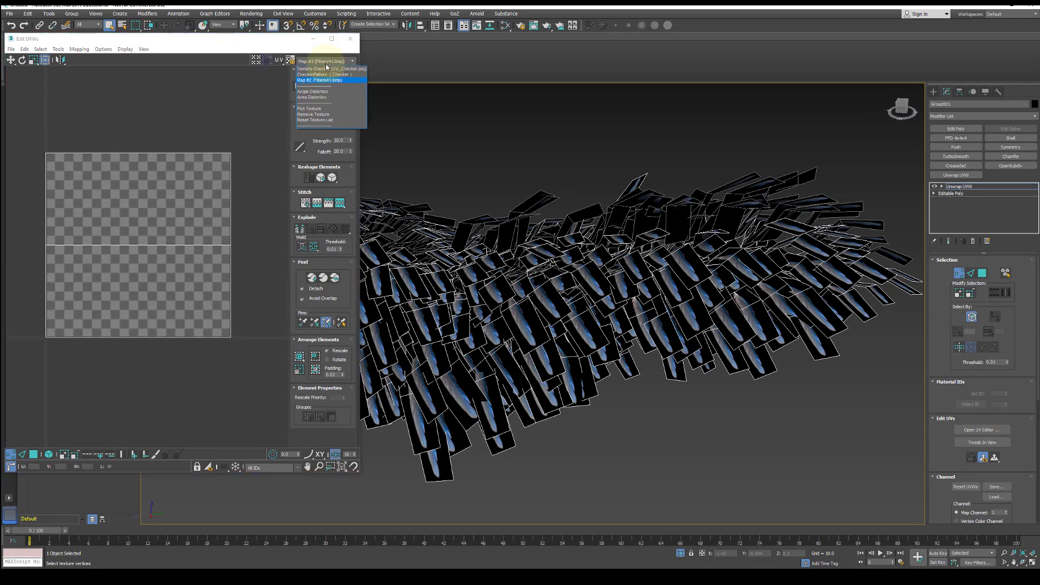
pyautogui.click(326, 121)
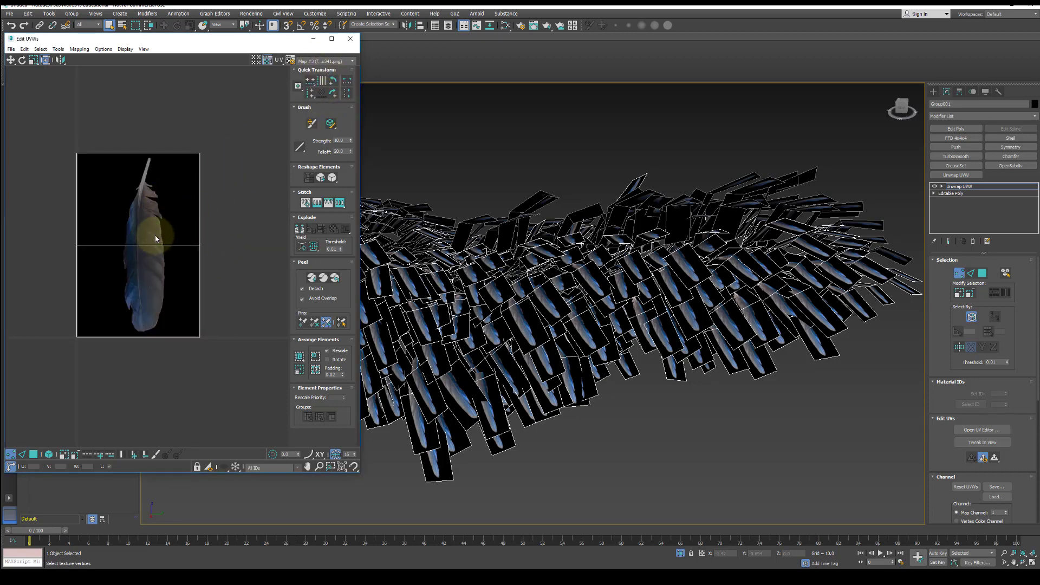
# - Select all feather UV vertices, narrow them horizontally and center them tightly around the feather in the image, then close the editor
pyautogui.moveTo(77, 152); pyautogui.dragTo(241, 404)
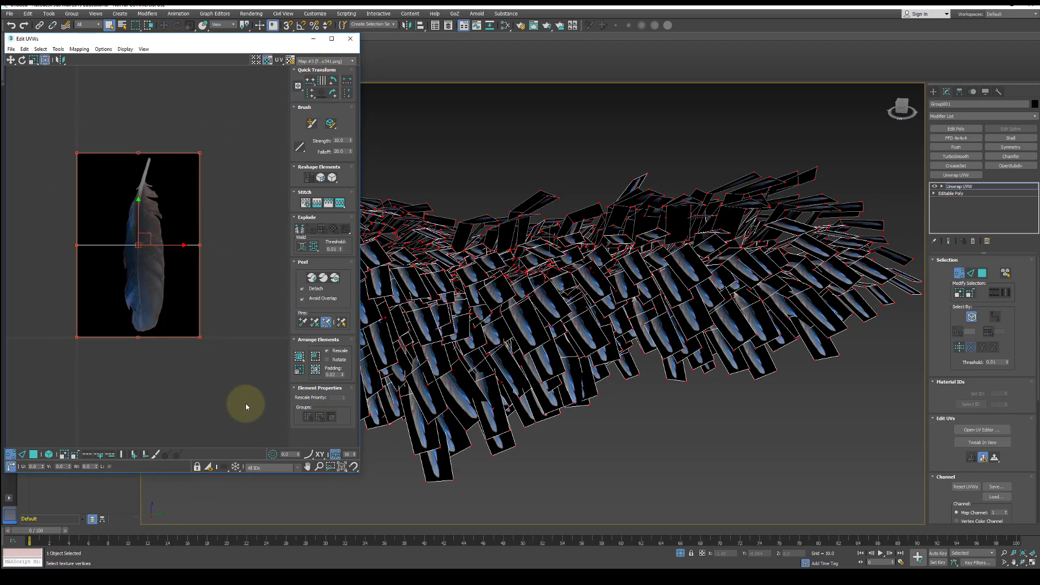
pyautogui.moveTo(199, 337); pyautogui.dragTo(137, 333)
pyautogui.moveTo(178, 245); pyautogui.dragTo(183, 245)
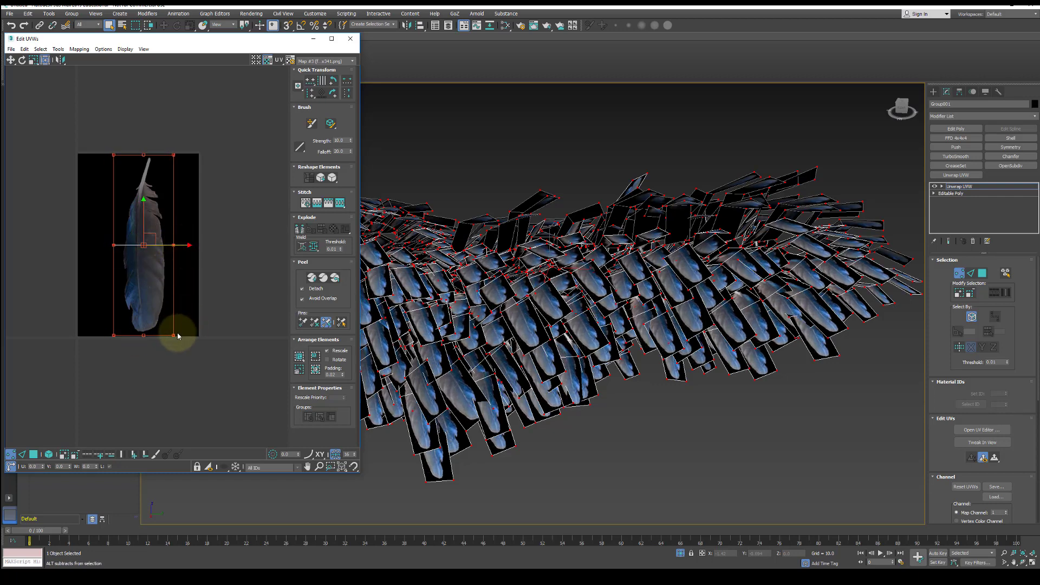
pyautogui.moveTo(174, 335); pyautogui.dragTo(164, 335)
pyautogui.keyDown('alt'); pyautogui.moveTo(600, 284); pyautogui.dragTo(653, 294, button='middle'); pyautogui.keyUp('alt')
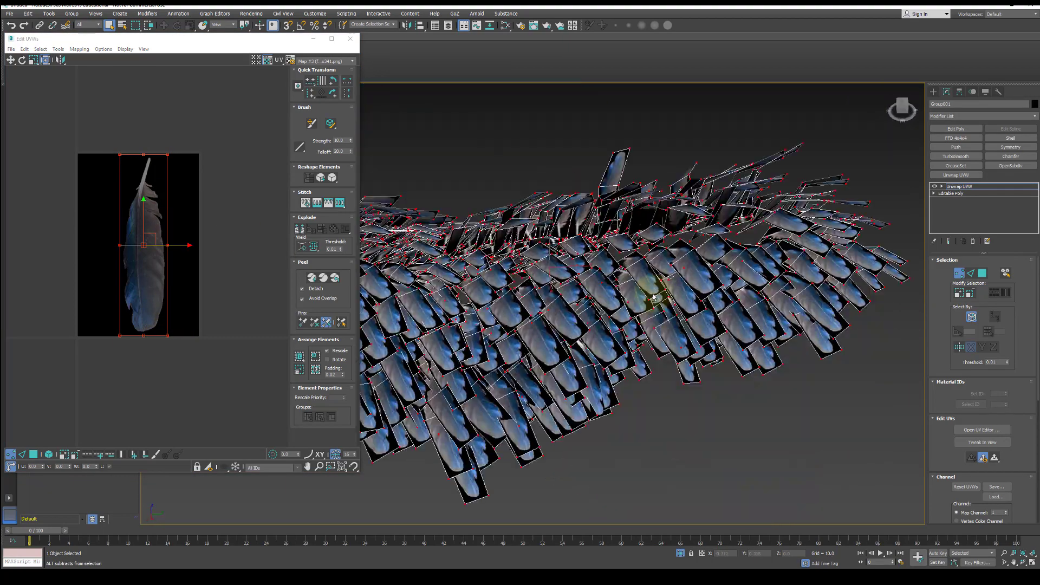
pyautogui.click(351, 43)
# - Widen the feather UVs slightly about their center to leave a margin on both sides of the feather
pyautogui.keyDown('alt'); pyautogui.moveTo(708, 262); pyautogui.dragTo(699, 294, button='middle'); pyautogui.keyUp('alt')
pyautogui.scroll(3, 650, 299)
pyautogui.scroll(-4, 527, 344)
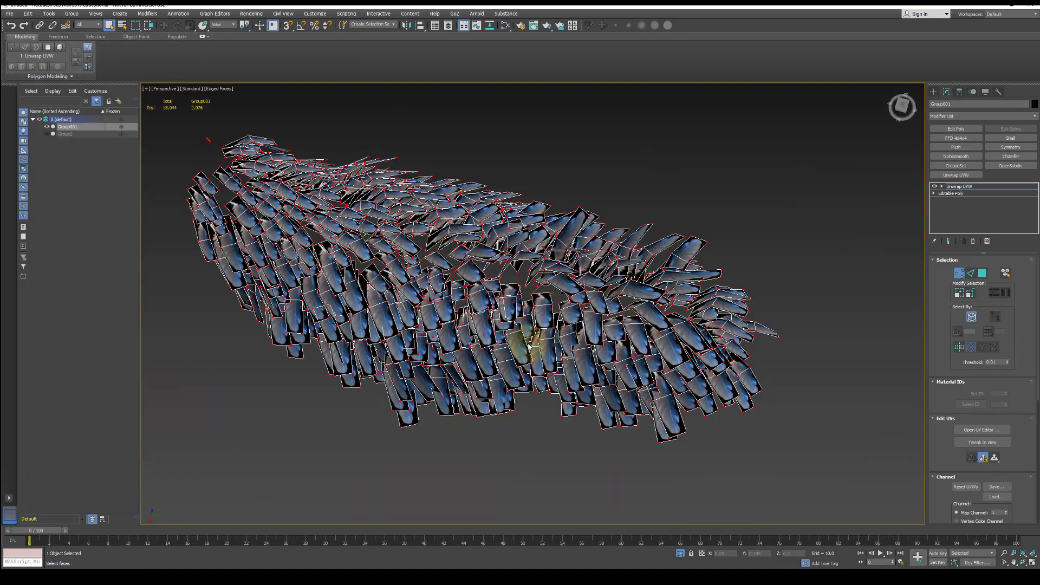
pyautogui.keyDown('alt'); pyautogui.moveTo(513, 336); pyautogui.dragTo(539, 355, button='middle'); pyautogui.keyUp('alt')
pyautogui.scroll(3, 528, 343)
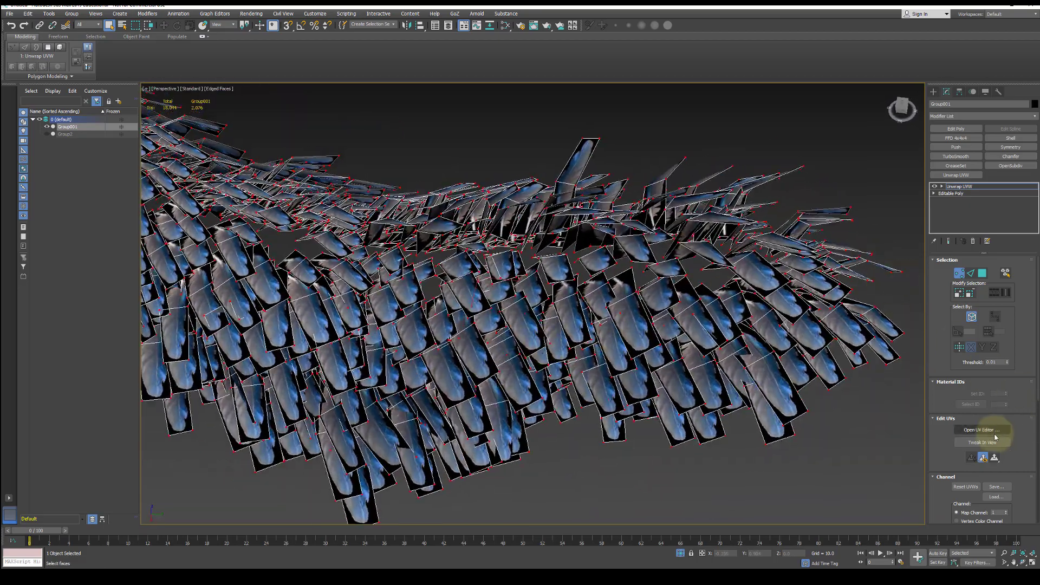
pyautogui.click(981, 429)
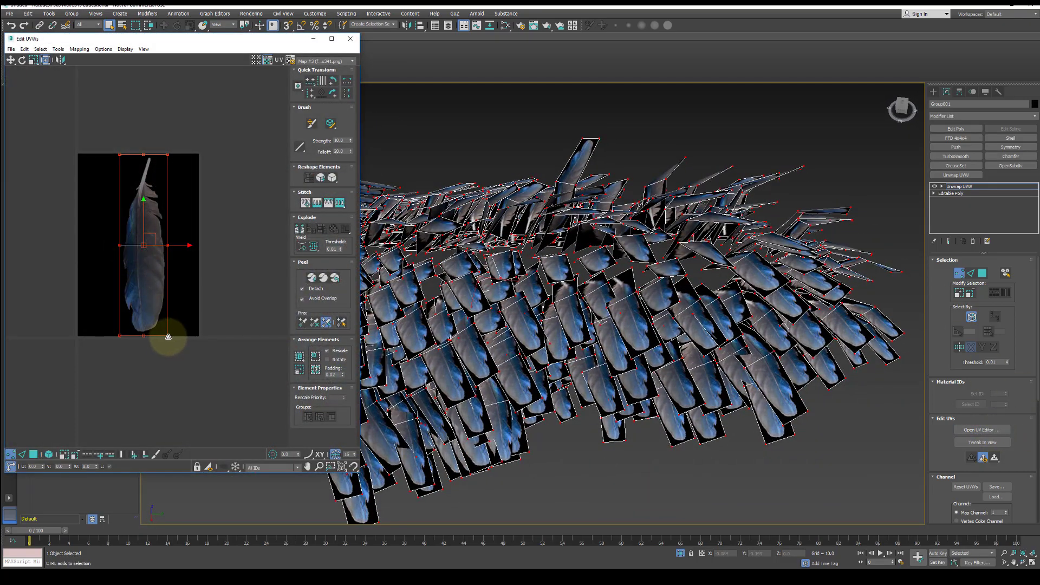
pyautogui.moveTo(167, 336); pyautogui.dragTo(182, 335)
pyautogui.keyDown('alt'); pyautogui.moveTo(752, 349); pyautogui.dragTo(668, 289, button='middle'); pyautogui.keyUp('alt')
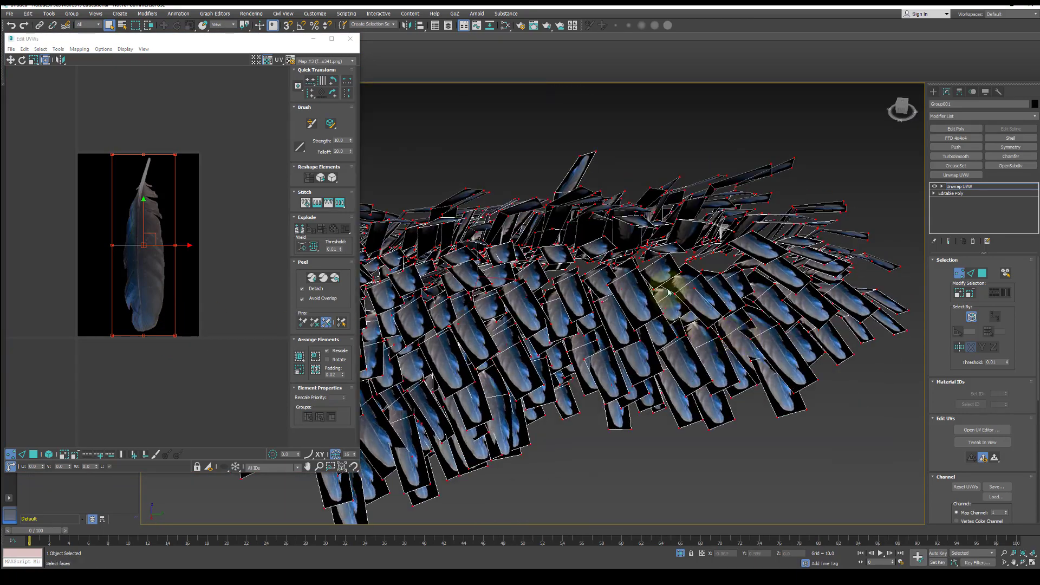
pyautogui.click(345, 42)
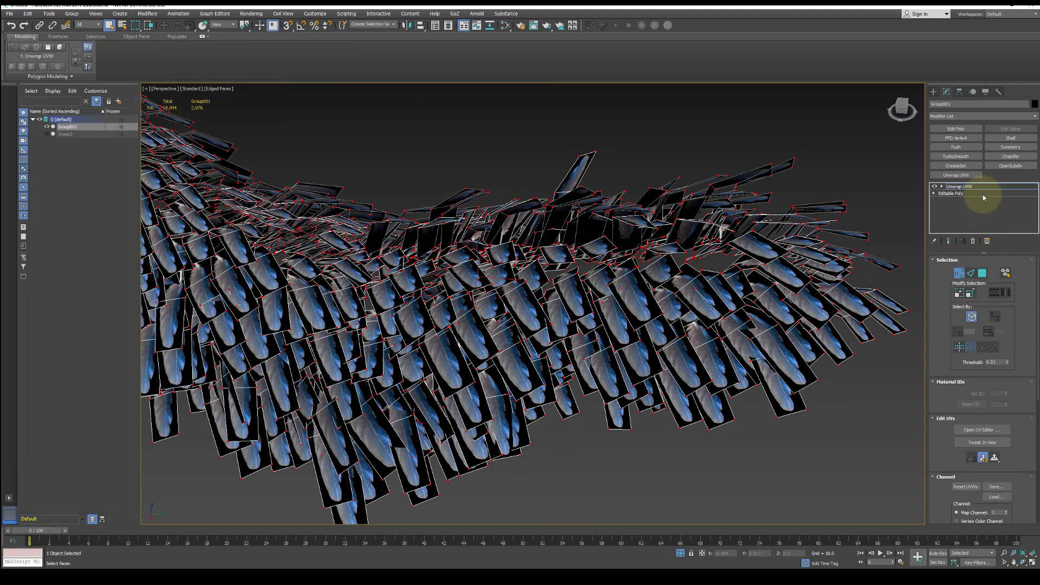
# - Leave UV vertex editing on the feather mesh, deselect it to check the textured cards, and reselect the mesh
pyautogui.click(958, 273)
pyautogui.click(755, 137)
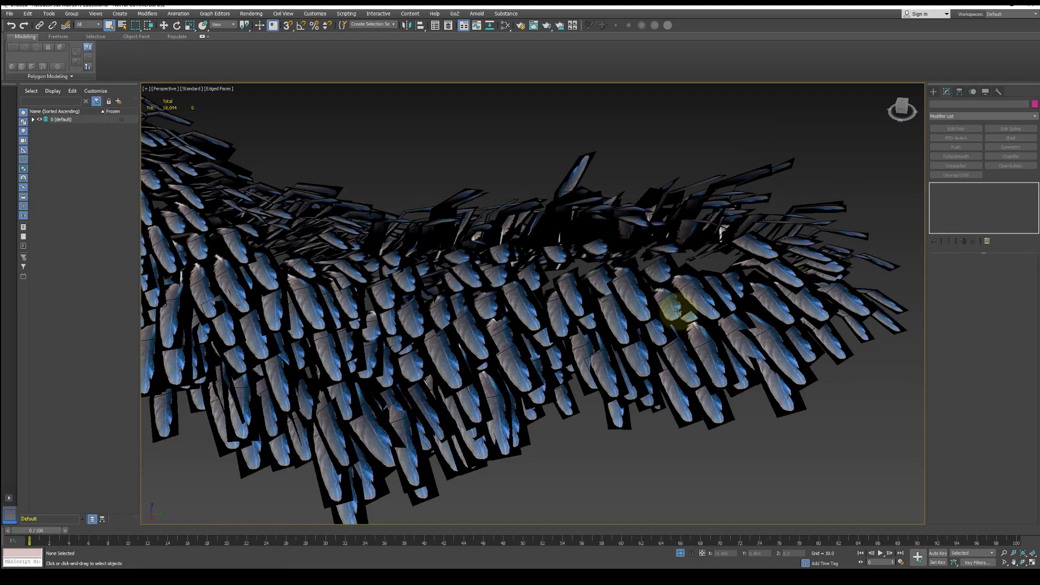
pyautogui.keyDown('alt'); pyautogui.moveTo(673, 302); pyautogui.dragTo(557, 325, button='middle'); pyautogui.keyUp('alt')
pyautogui.click(557, 325)
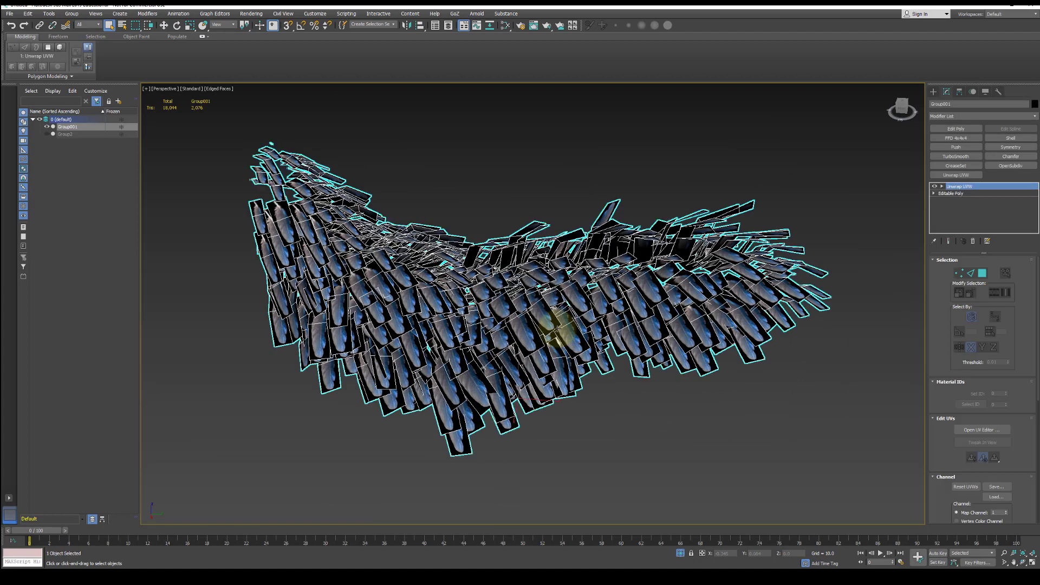
# - Reopen the material editor, connect the feather bitmap to the material's Opacity as well, and reposition the bitmap node
pyautogui.press('m')
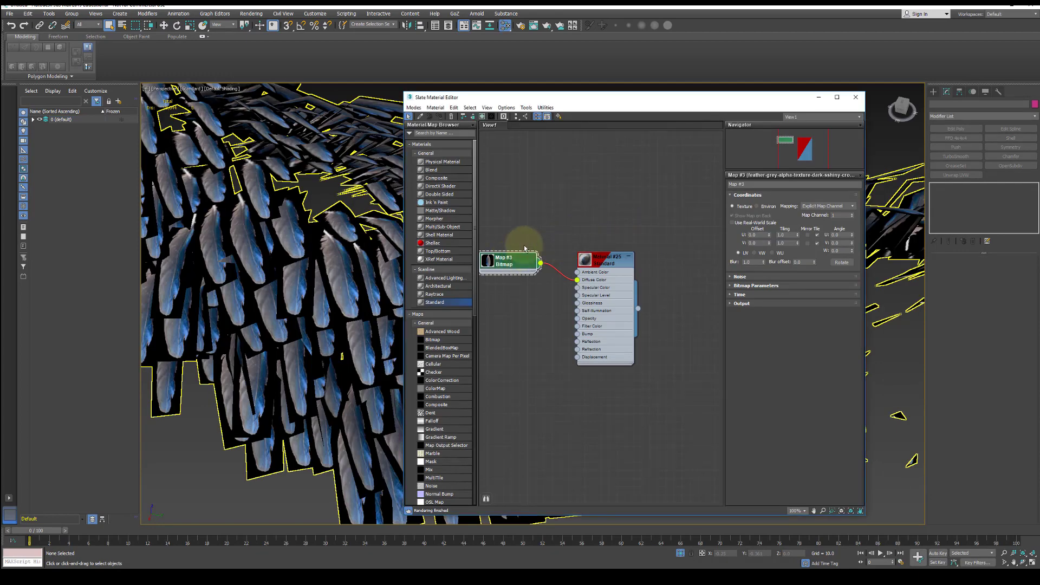
pyautogui.moveTo(517, 259); pyautogui.dragTo(532, 262)
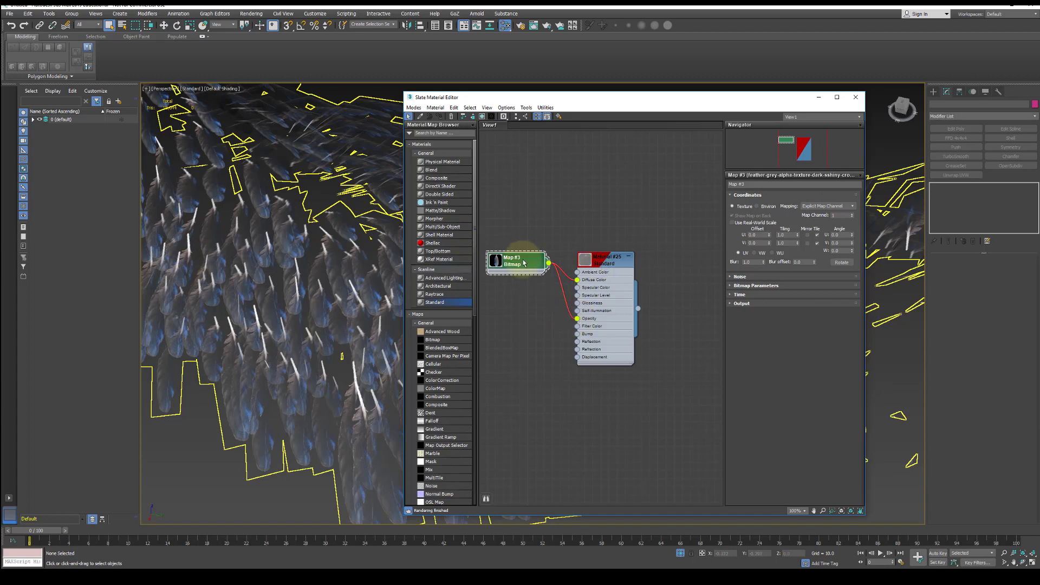
pyautogui.moveTo(520, 260); pyautogui.dragTo(520, 293)
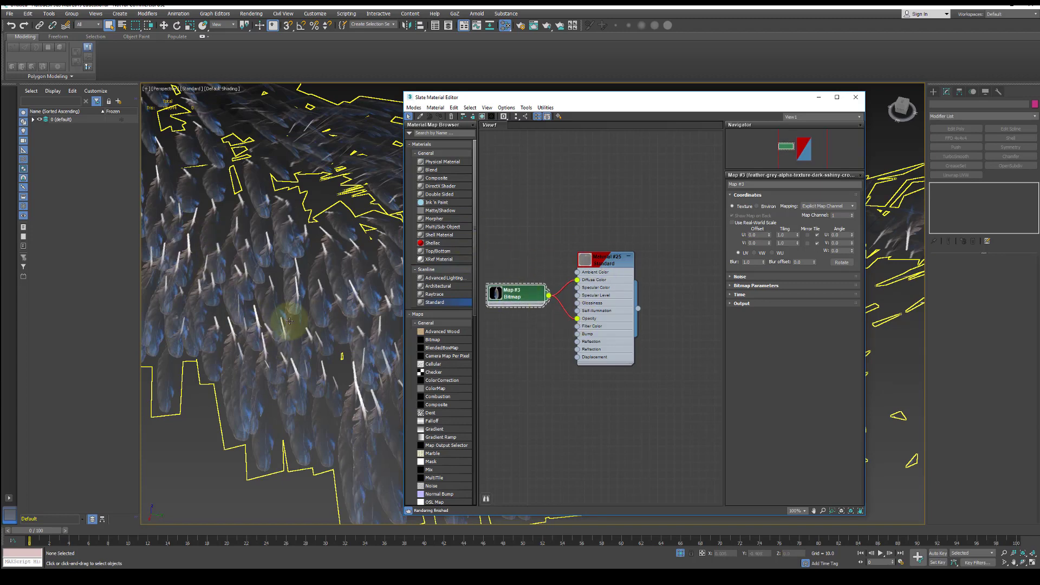
pyautogui.keyDown('alt'); pyautogui.moveTo(351, 314); pyautogui.dragTo(347, 279, button='middle'); pyautogui.keyUp('alt')
# - Open the material's opacity map, set the bitmap's Mono Channel Output to Alpha and close the material editor
pyautogui.doubleClick(611, 258)
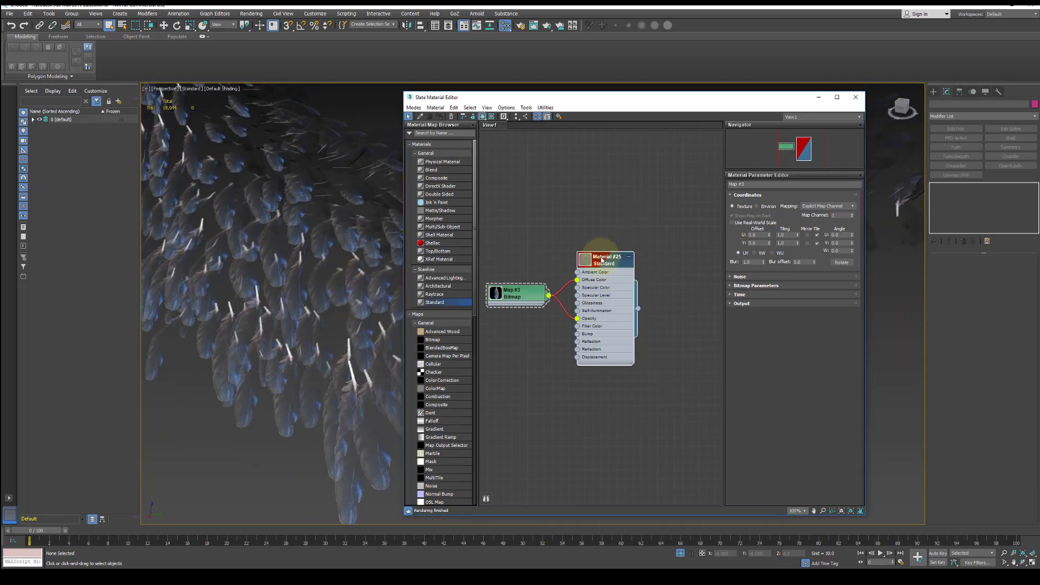
pyautogui.scroll(-1, 760, 429)
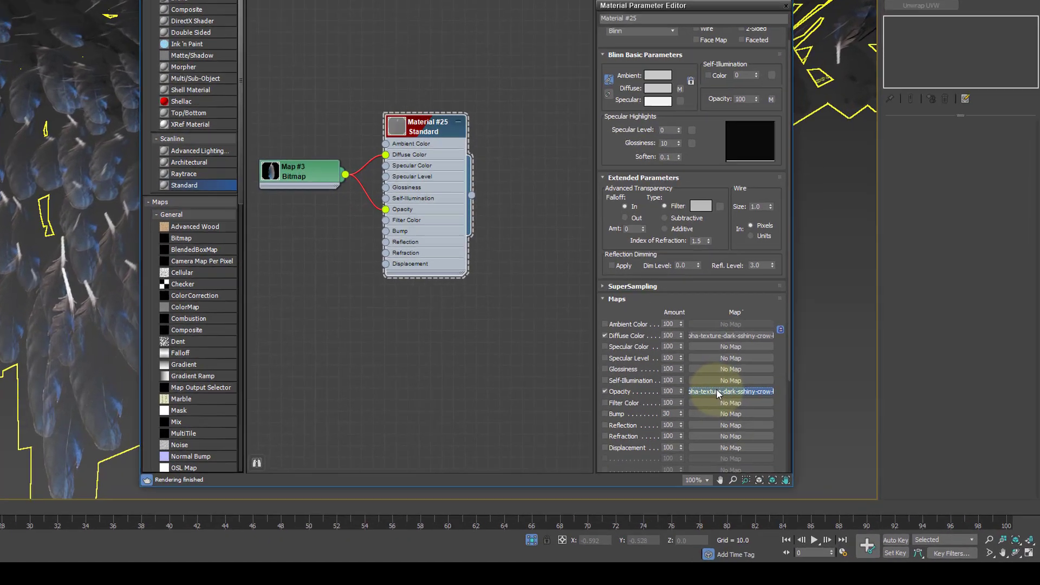
pyautogui.click(811, 449)
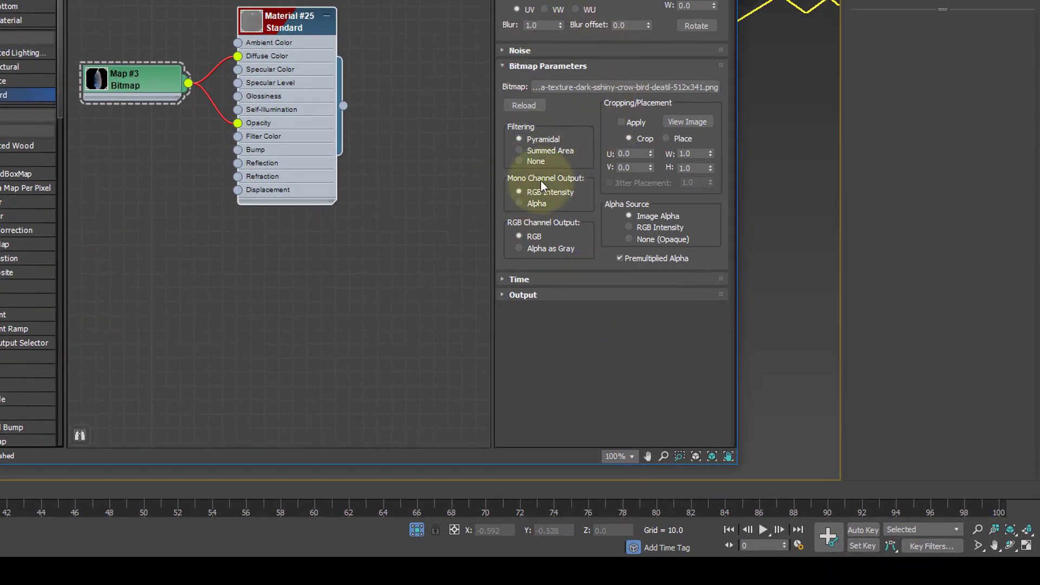
pyautogui.click(518, 203)
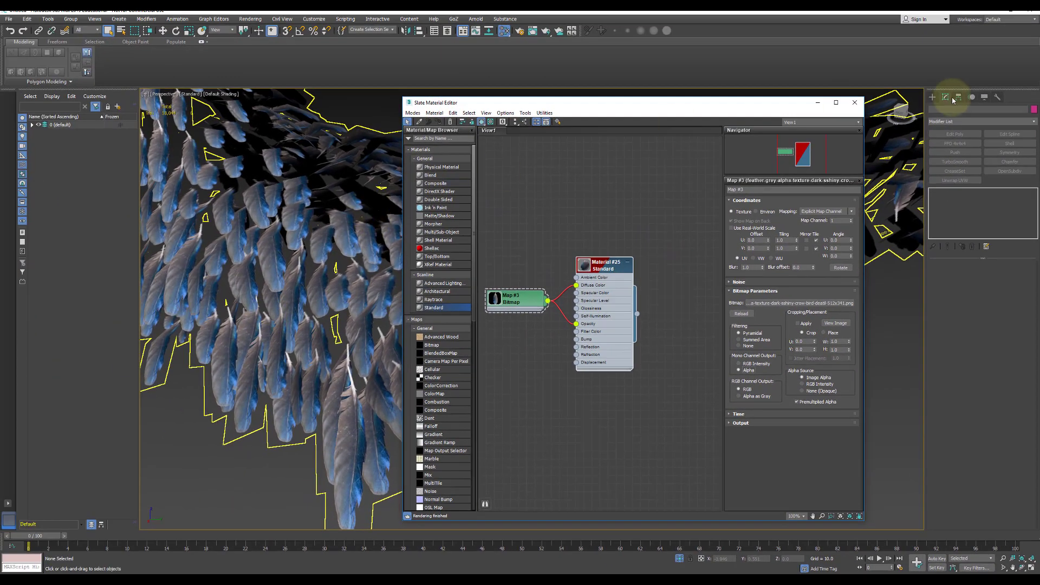
pyautogui.click(843, 73)
# - Unhide the dog body so it displays together with the feather cards
pyautogui.keyDown('alt'); pyautogui.moveTo(537, 324); pyautogui.dragTo(549, 214, button='middle'); pyautogui.keyUp('alt')
pyautogui.rightClick(549, 211)
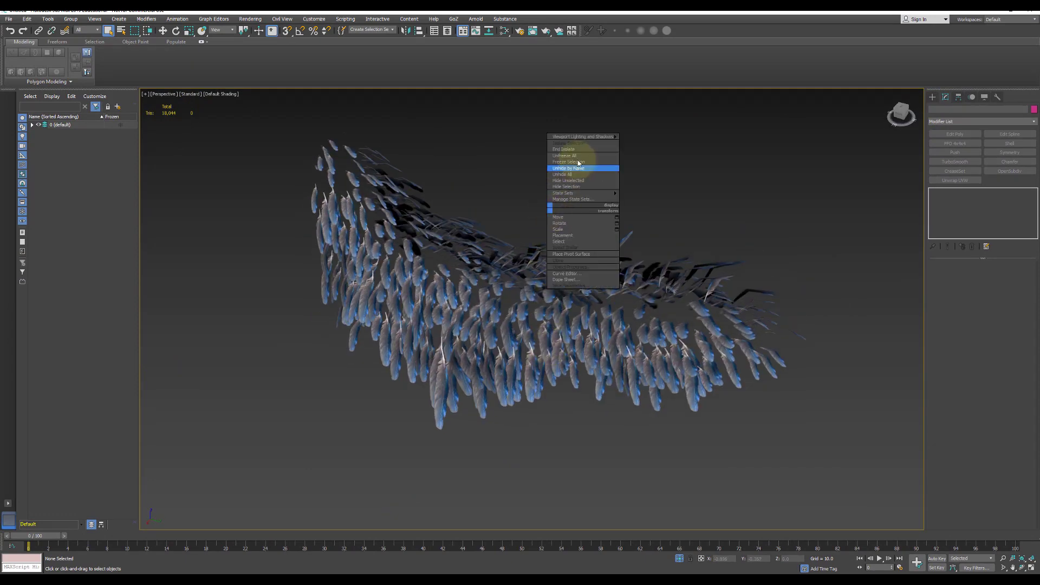
pyautogui.click(578, 153)
# - Examine the feather cards on the dog's neck, back and flank from several angles and distances
pyautogui.keyDown('alt'); pyautogui.moveTo(592, 259); pyautogui.dragTo(464, 271, button='middle'); pyautogui.keyUp('alt')
pyautogui.scroll(5, 601, 276)
pyautogui.keyDown('alt'); pyautogui.moveTo(606, 270); pyautogui.dragTo(557, 327, button='middle'); pyautogui.keyUp('alt')
pyautogui.keyDown('alt'); pyautogui.moveTo(490, 303); pyautogui.dragTo(529, 287, button='middle'); pyautogui.keyUp('alt')
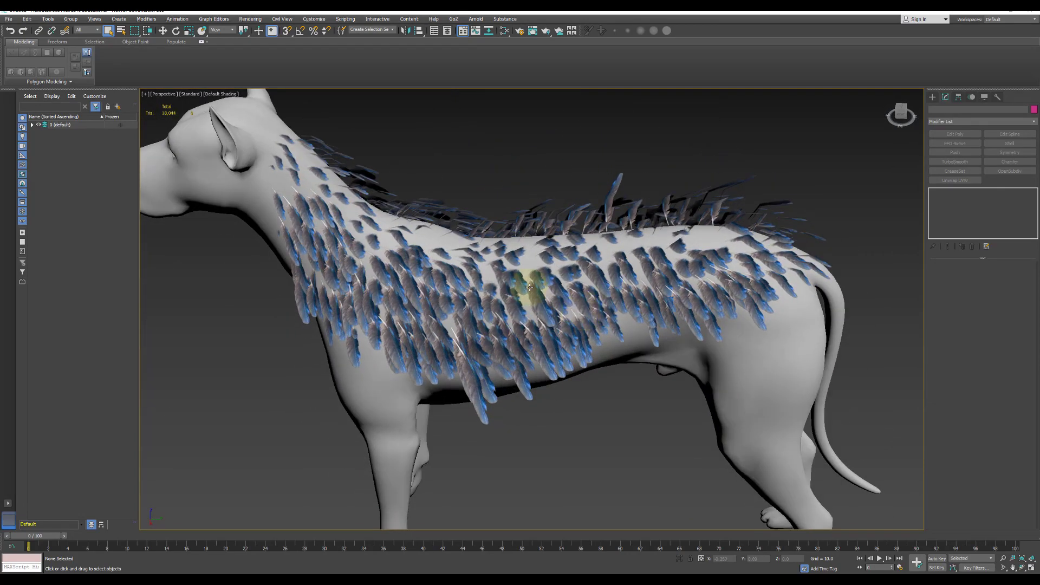
pyautogui.keyDown('alt'); pyautogui.moveTo(589, 308); pyautogui.dragTo(627, 217, button='middle'); pyautogui.keyUp('alt')
pyautogui.scroll(5, 555, 234)
pyautogui.keyDown('alt'); pyautogui.moveTo(517, 264); pyautogui.dragTo(594, 292, button='middle'); pyautogui.keyUp('alt')
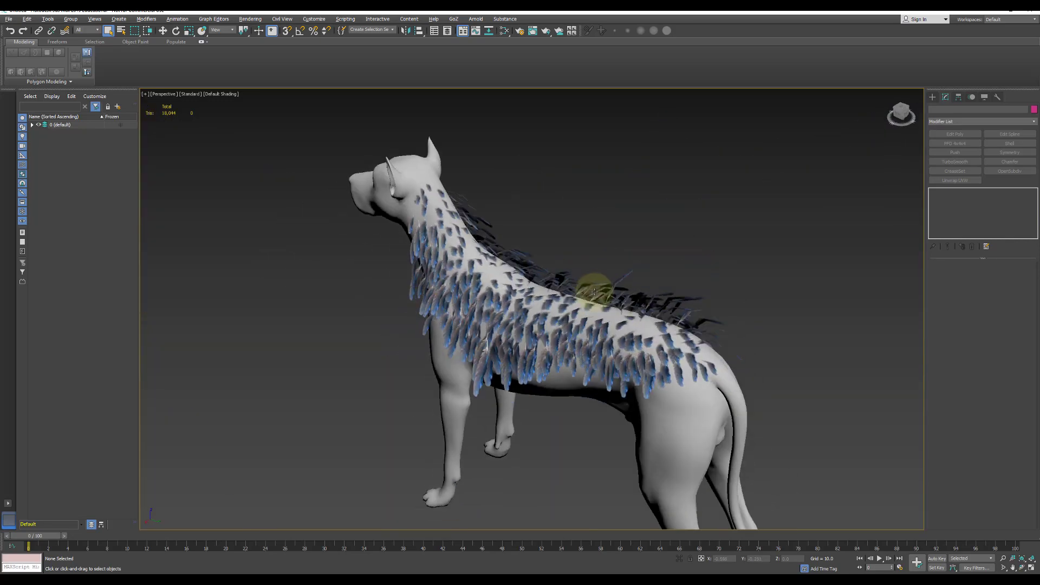
pyautogui.click(561, 347)
pyautogui.keyDown('alt'); pyautogui.moveTo(542, 355); pyautogui.dragTo(560, 341, button='middle'); pyautogui.keyUp('alt')
pyautogui.click(552, 222)
pyautogui.keyDown('alt'); pyautogui.moveTo(626, 336); pyautogui.dragTo(588, 347, button='middle'); pyautogui.keyUp('alt')
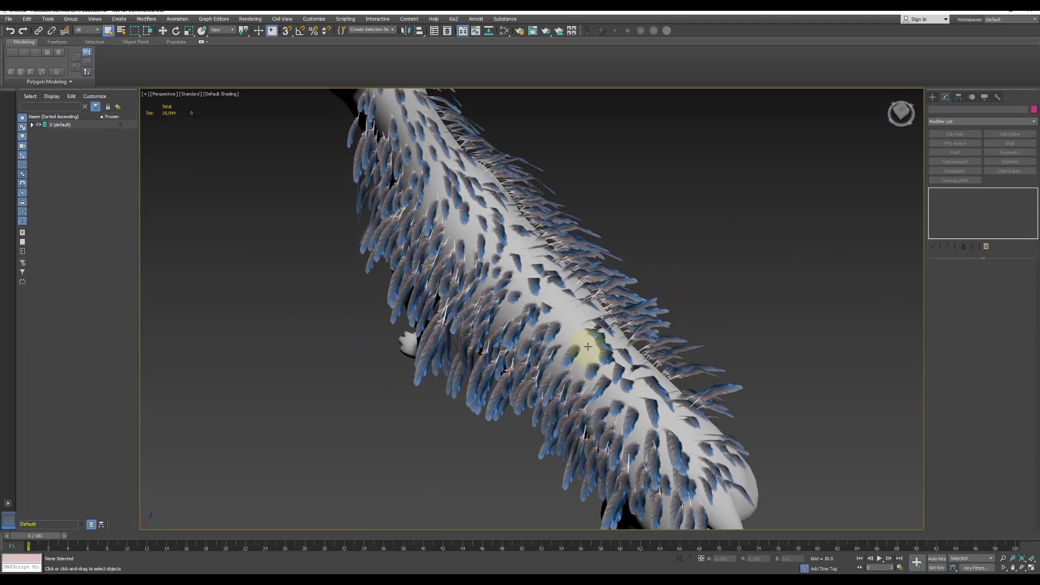
pyautogui.keyDown('alt'); pyautogui.moveTo(502, 371); pyautogui.dragTo(575, 324, button='middle'); pyautogui.keyUp('alt')
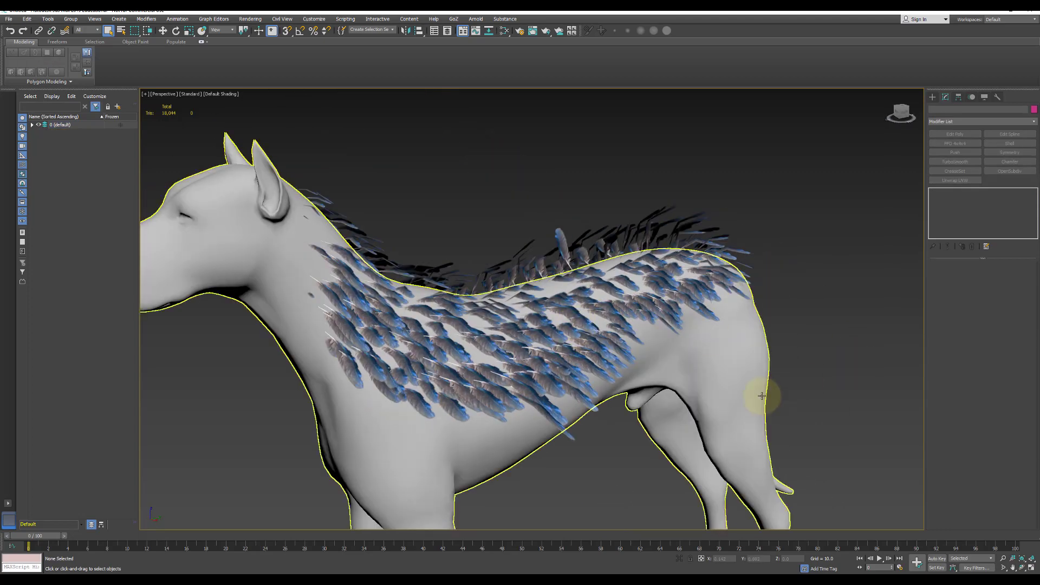
pyautogui.keyDown('alt'); pyautogui.moveTo(762, 396); pyautogui.dragTo(672, 332, button='middle'); pyautogui.keyUp('alt')
pyautogui.keyDown('alt'); pyautogui.moveTo(581, 305); pyautogui.dragTo(565, 305, button='middle'); pyautogui.keyUp('alt')
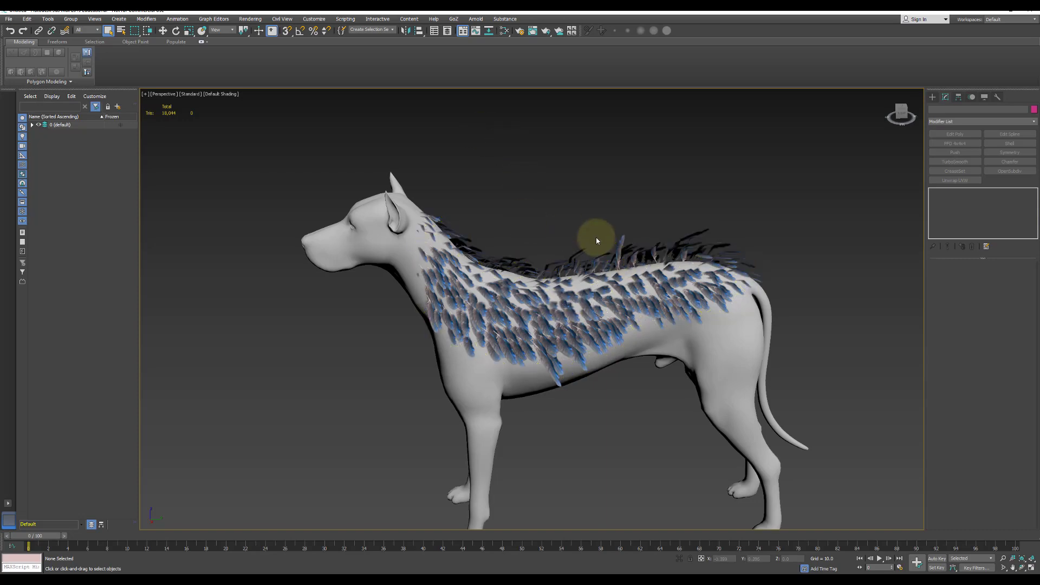
pyautogui.keyDown('alt'); pyautogui.moveTo(592, 231); pyautogui.dragTo(465, 237, button='middle'); pyautogui.keyUp('alt')
pyautogui.scroll(3, 542, 288)
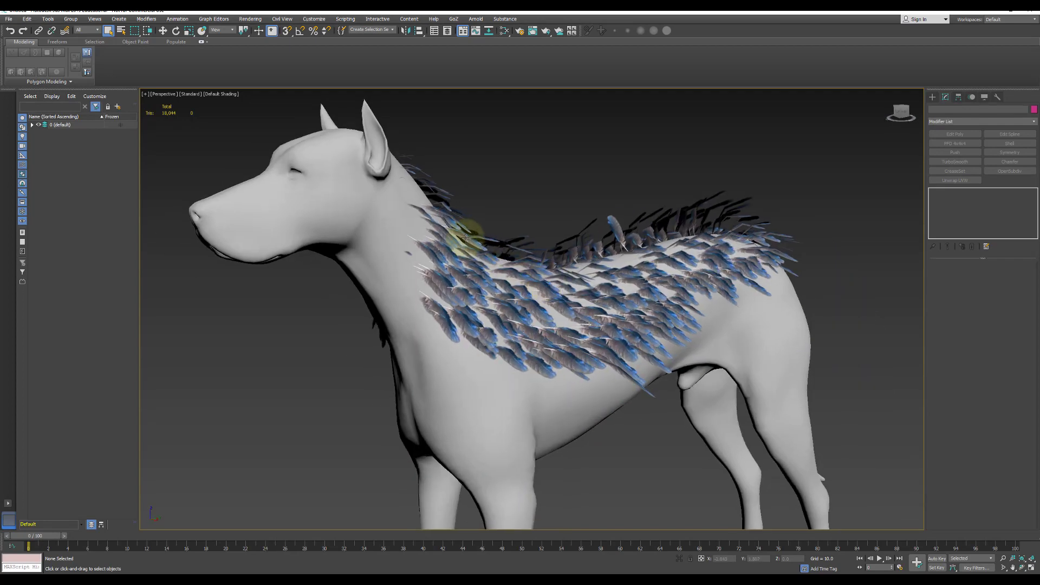
pyautogui.keyDown('alt'); pyautogui.moveTo(732, 247); pyautogui.dragTo(689, 276, button='middle'); pyautogui.keyUp('alt')
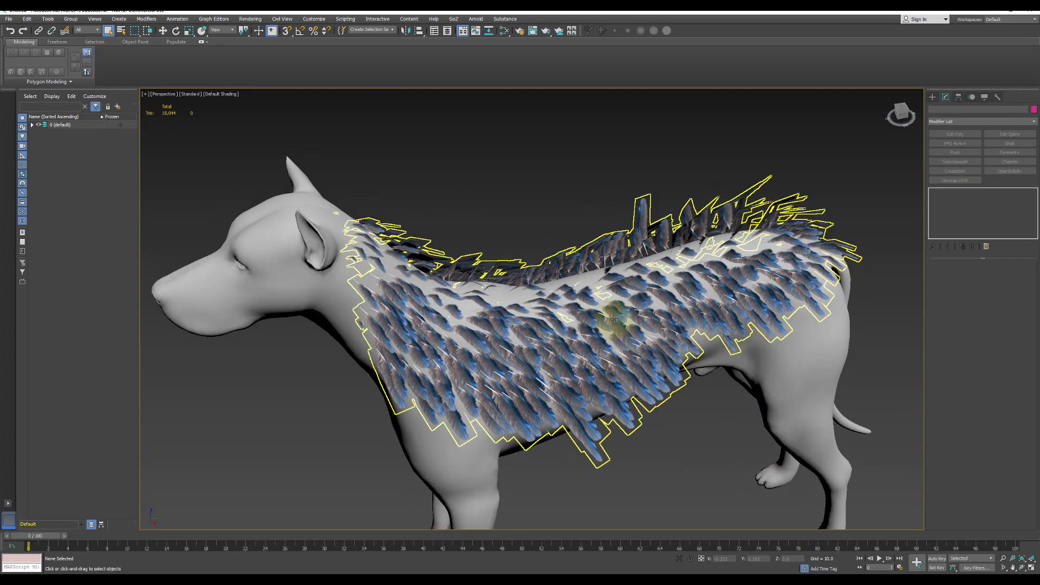
pyautogui.keyDown('alt'); pyautogui.moveTo(614, 319); pyautogui.dragTo(540, 290, button='middle'); pyautogui.keyUp('alt')
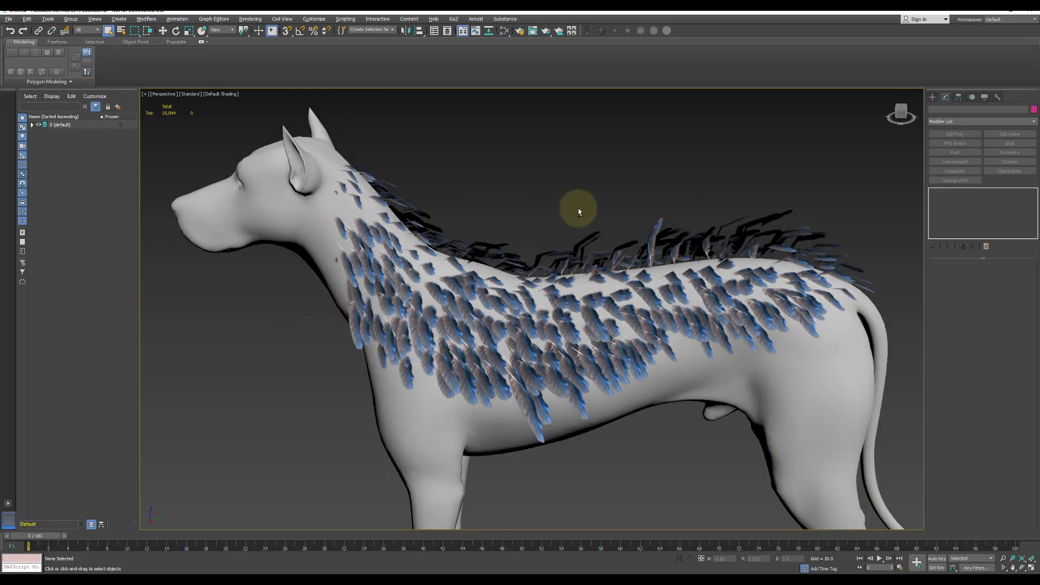
pyautogui.moveTo(578, 209)
pyautogui.keyDown('alt'); pyautogui.mouseDown(button='middle')
pyautogui.moveTo(570, 203)
pyautogui.moveTo(581, 214)
pyautogui.mouseUp(button='middle'); pyautogui.keyUp('alt')
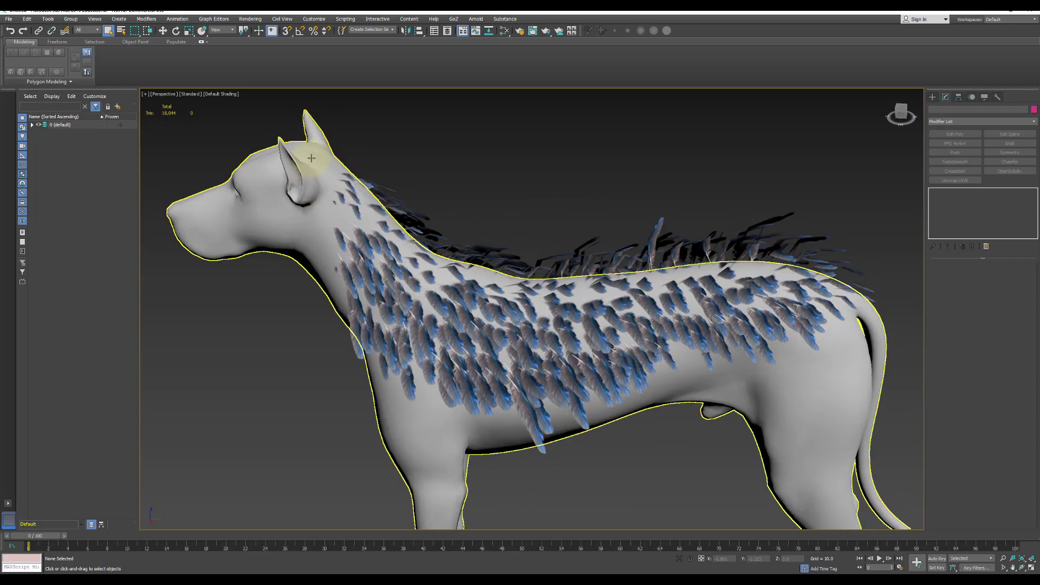